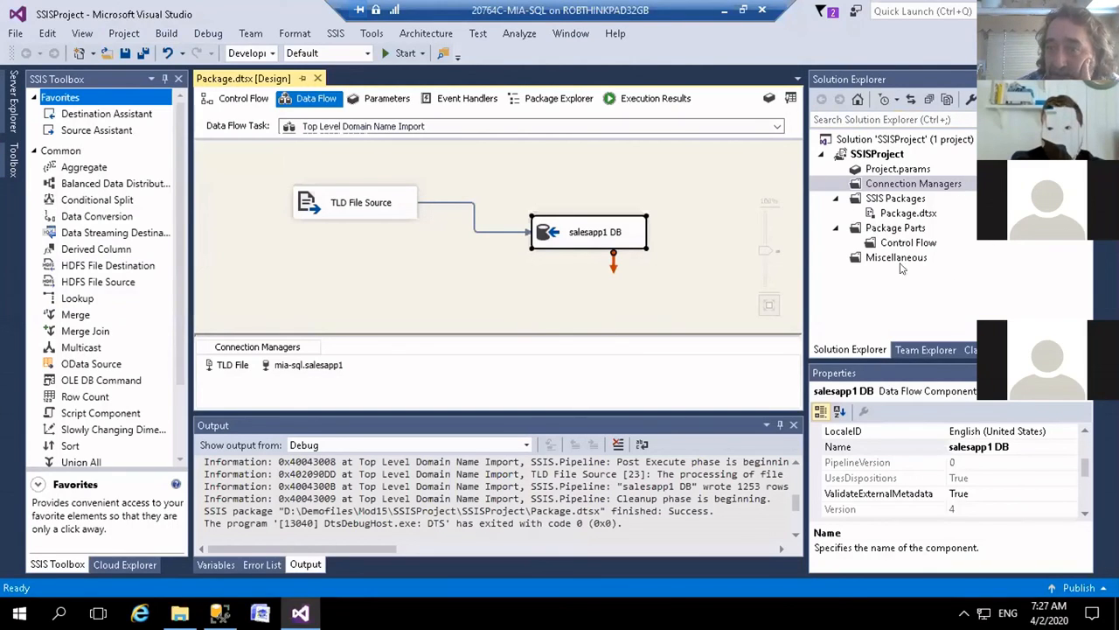
{"action": "left_click", "coordinate": [884, 215]}
{"action": "left_click", "coordinate": [884, 244]}
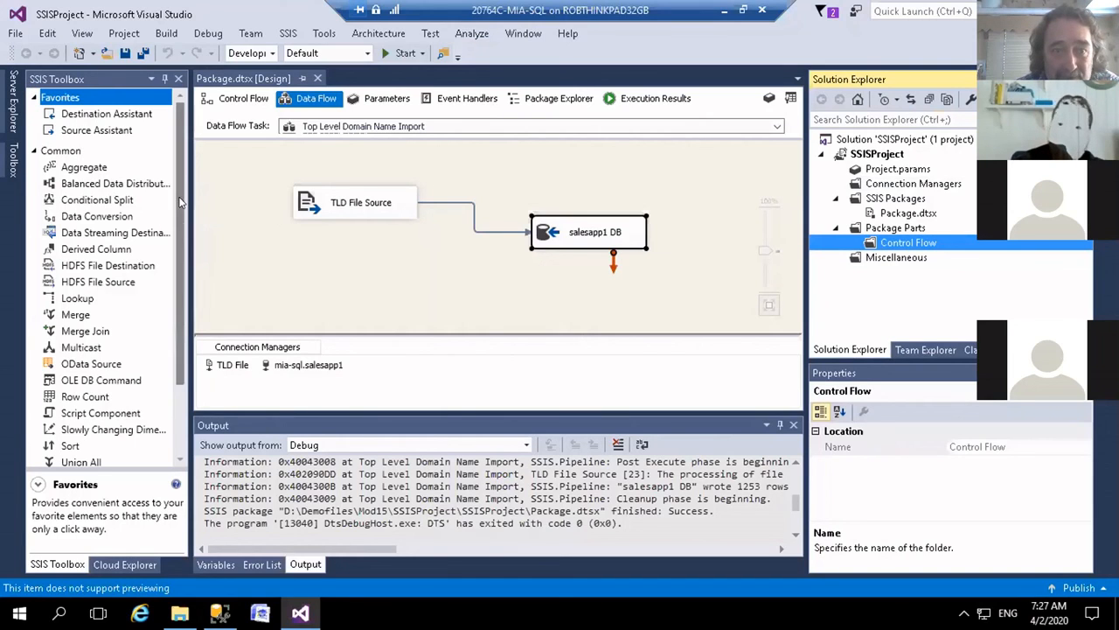
{"action": "left_click_drag", "start_coordinate": [181, 226], "coordinate": [180, 197]}
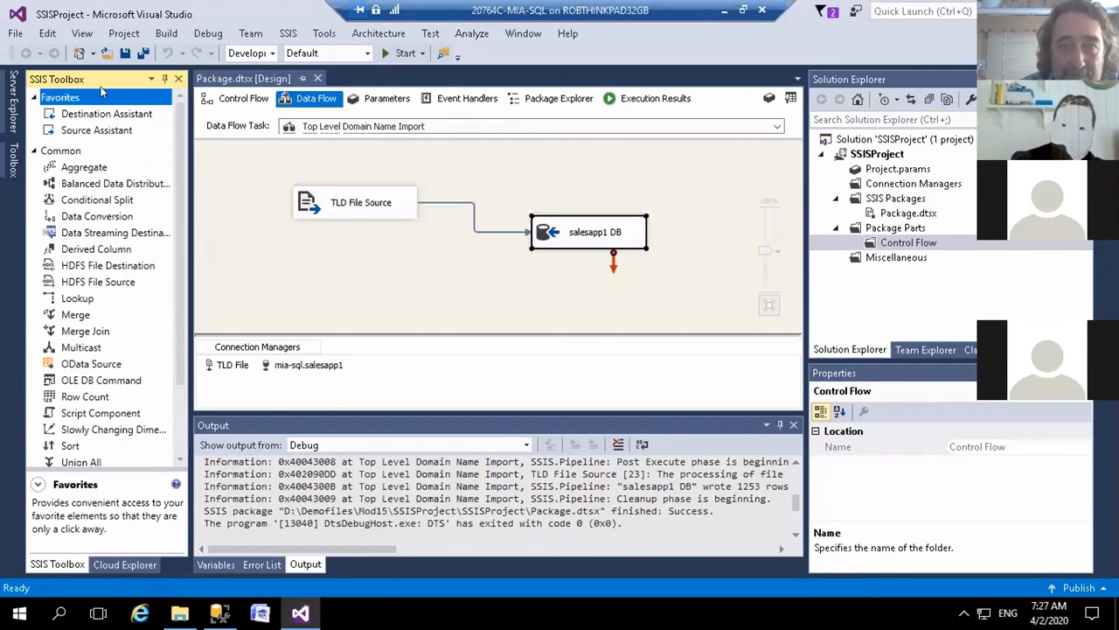
Step: Show the package's control flow, and open the data flow of the Top Level Domain Name Import task
{"action": "left_click", "coordinate": [244, 100]}
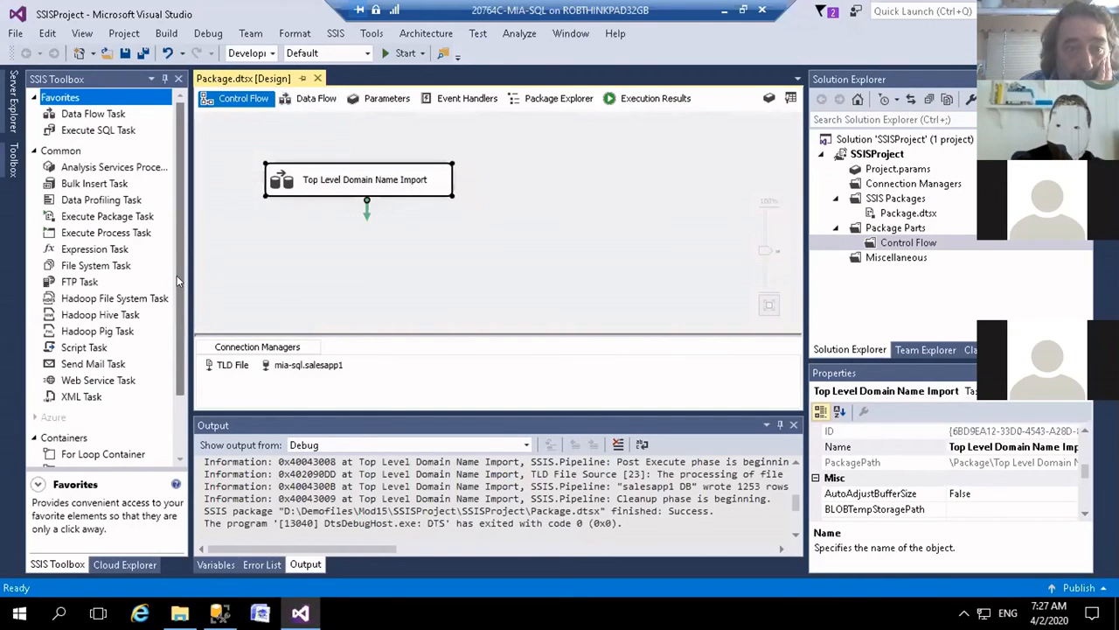
{"action": "left_click", "coordinate": [88, 114]}
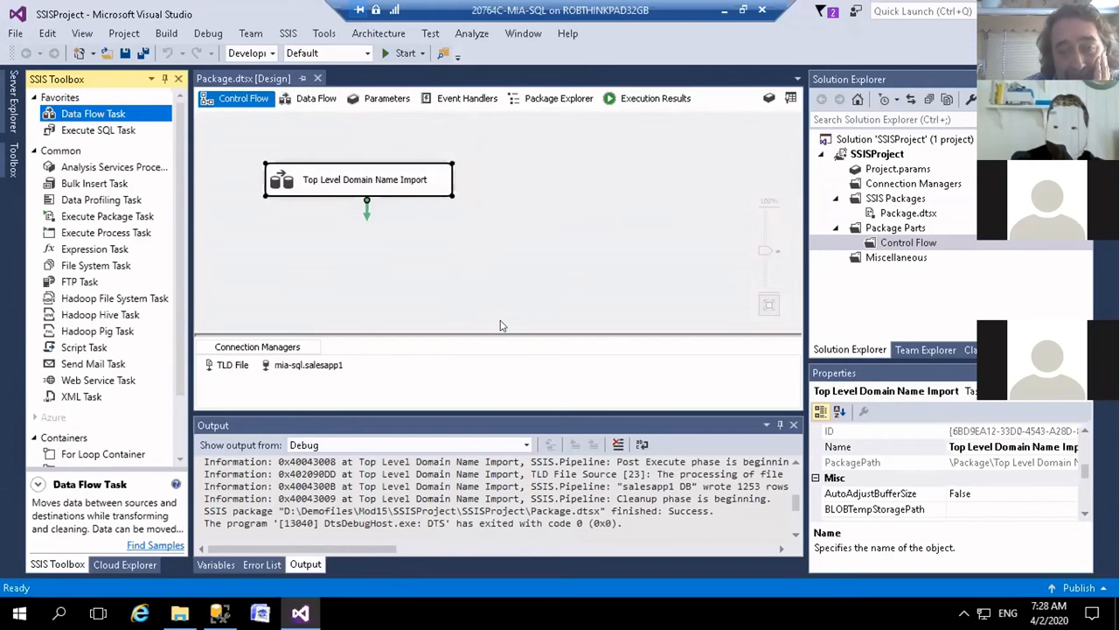
{"action": "double_click", "coordinate": [362, 175]}
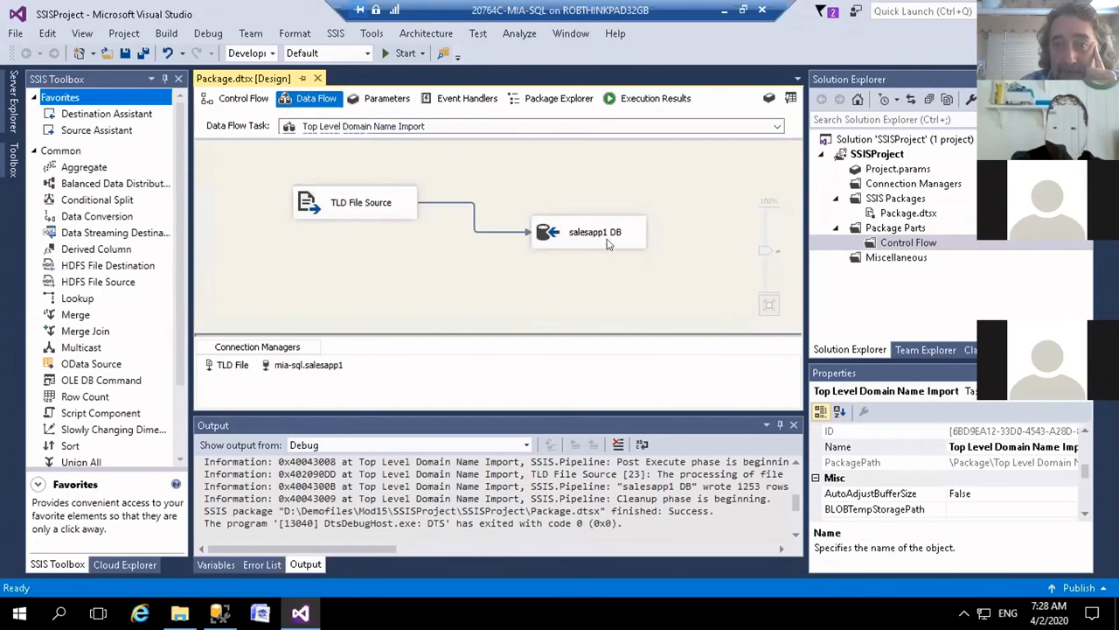
Step: Inspect the TLD File Source's connection manager and column settings, and close its editor without saving
{"action": "double_click", "coordinate": [349, 216]}
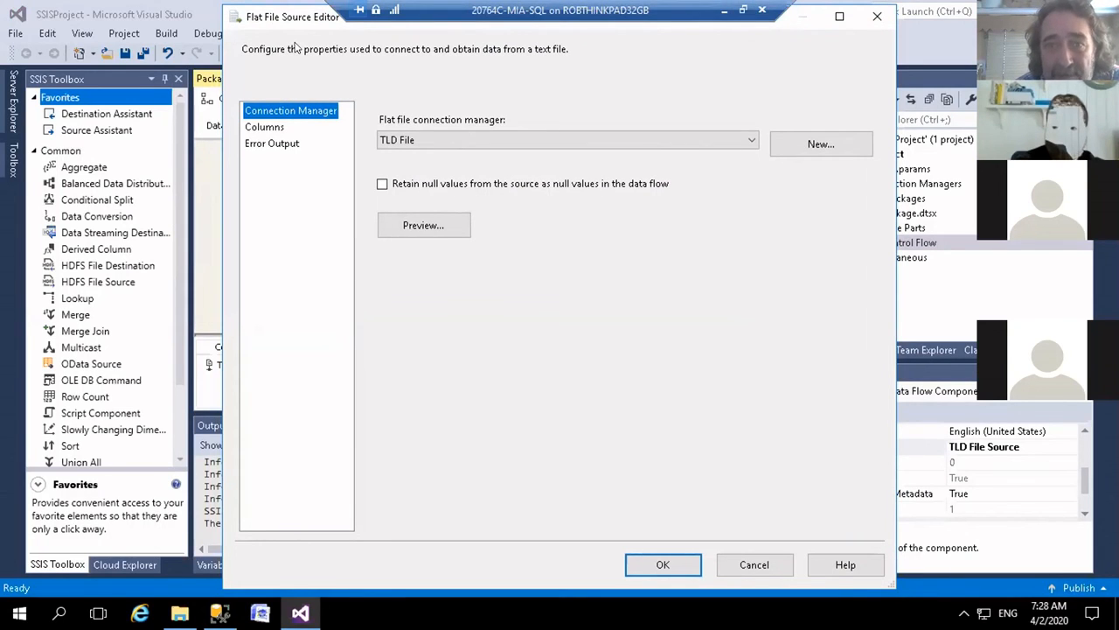
{"action": "left_click", "coordinate": [276, 128]}
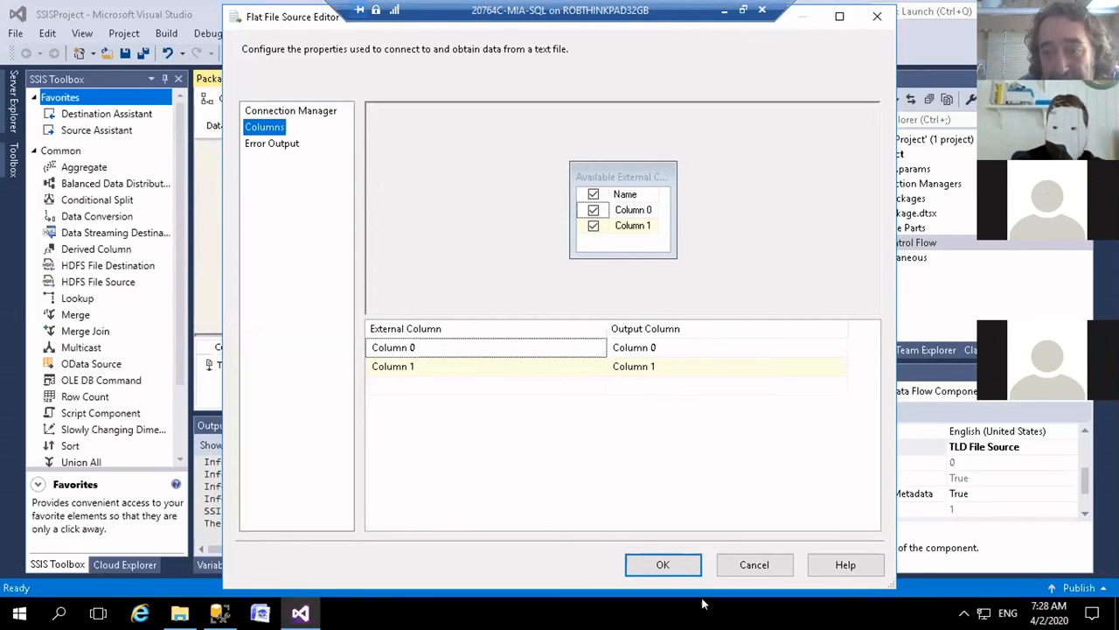
{"action": "left_click", "coordinate": [752, 564]}
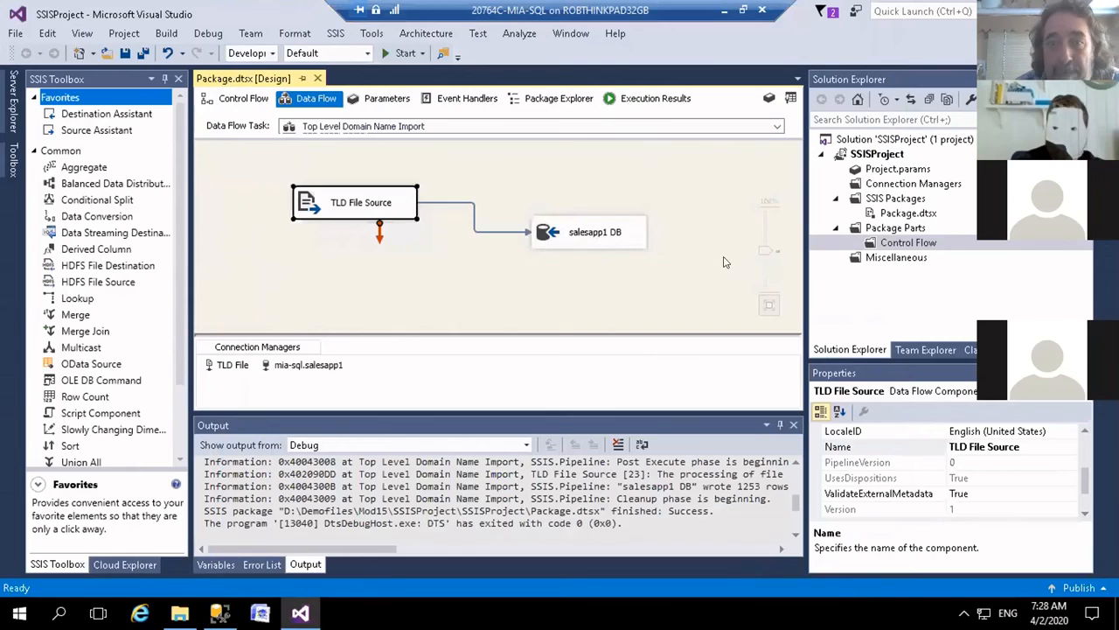
Step: Examine the salesapp1 DB destination's connection settings, available tables and load options, keeping [dbo].[TopLevelDomain] as the target table
{"action": "left_click", "coordinate": [591, 230]}
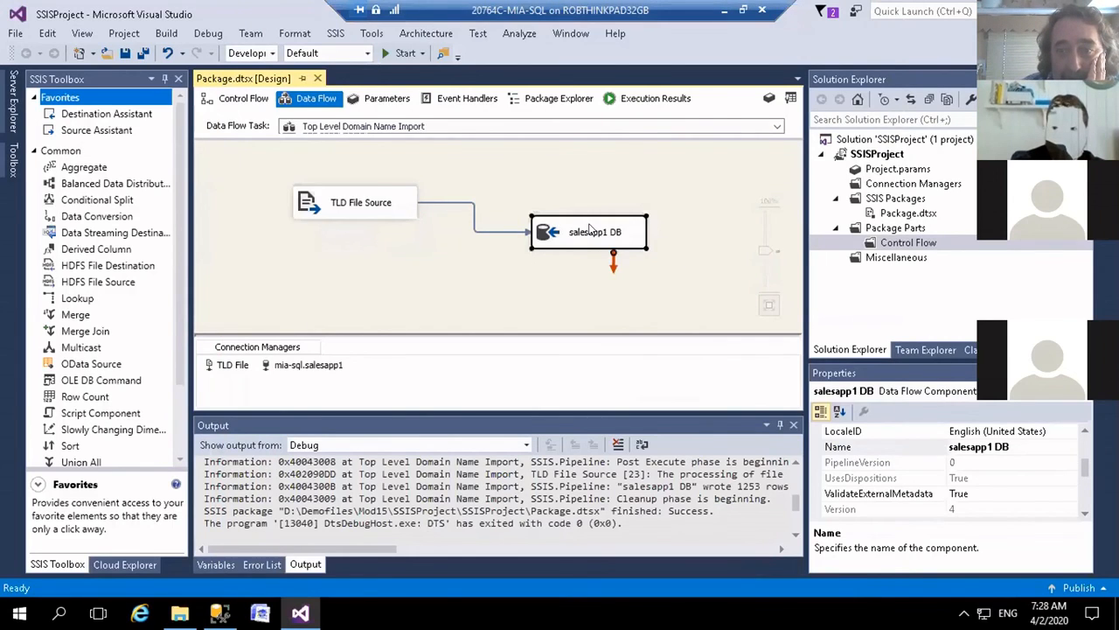
{"action": "double_click", "coordinate": [591, 230]}
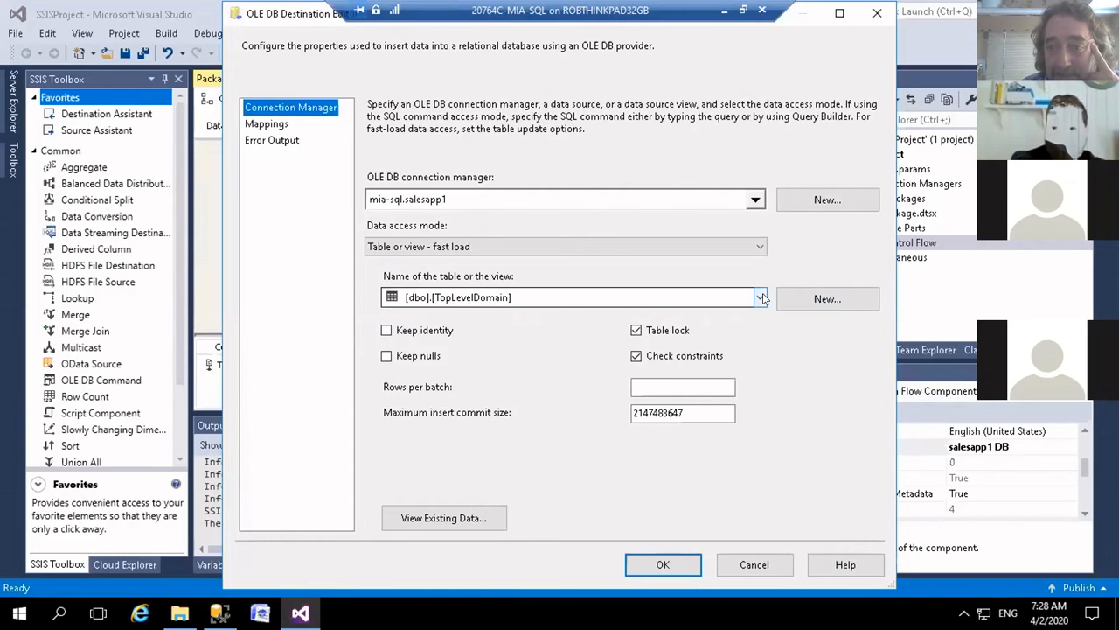
{"action": "left_click", "coordinate": [723, 297]}
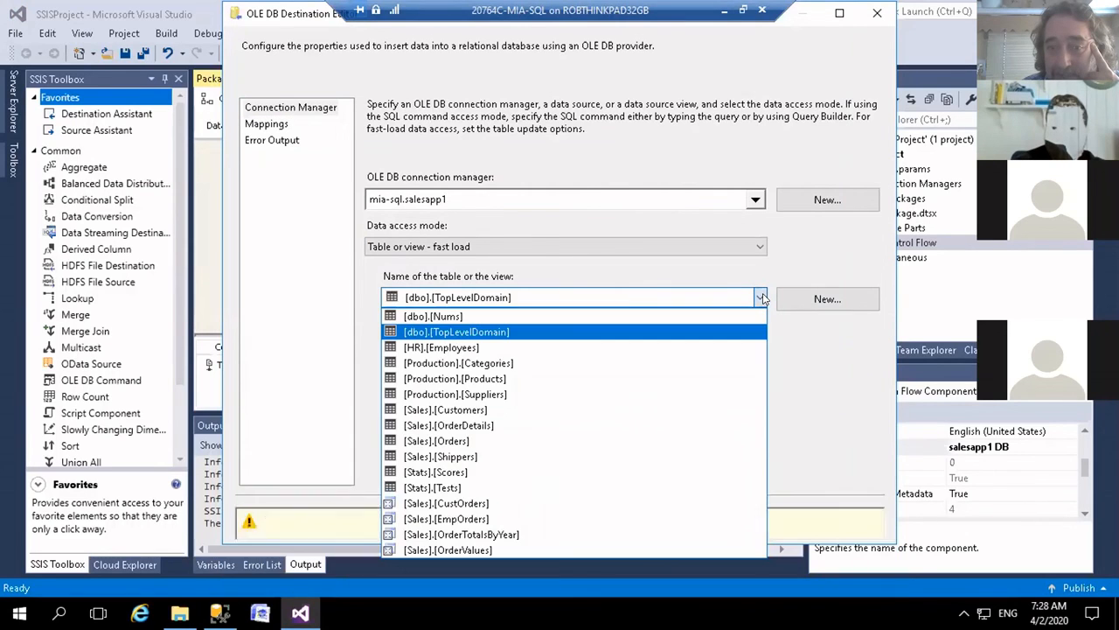
{"action": "left_click", "coordinate": [416, 332]}
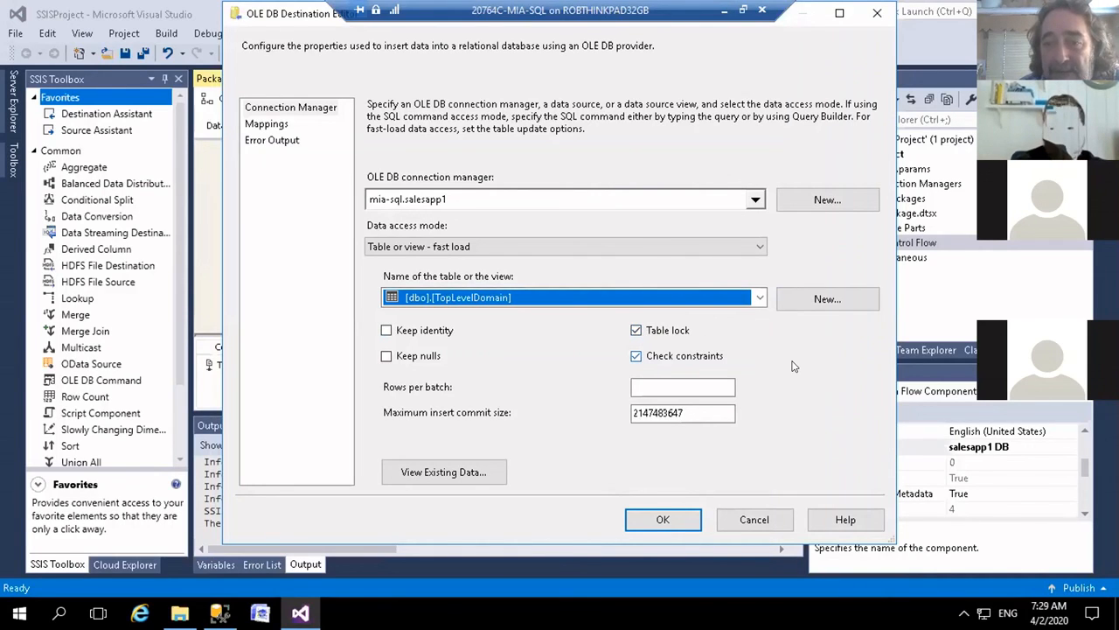
{"action": "left_click", "coordinate": [636, 356]}
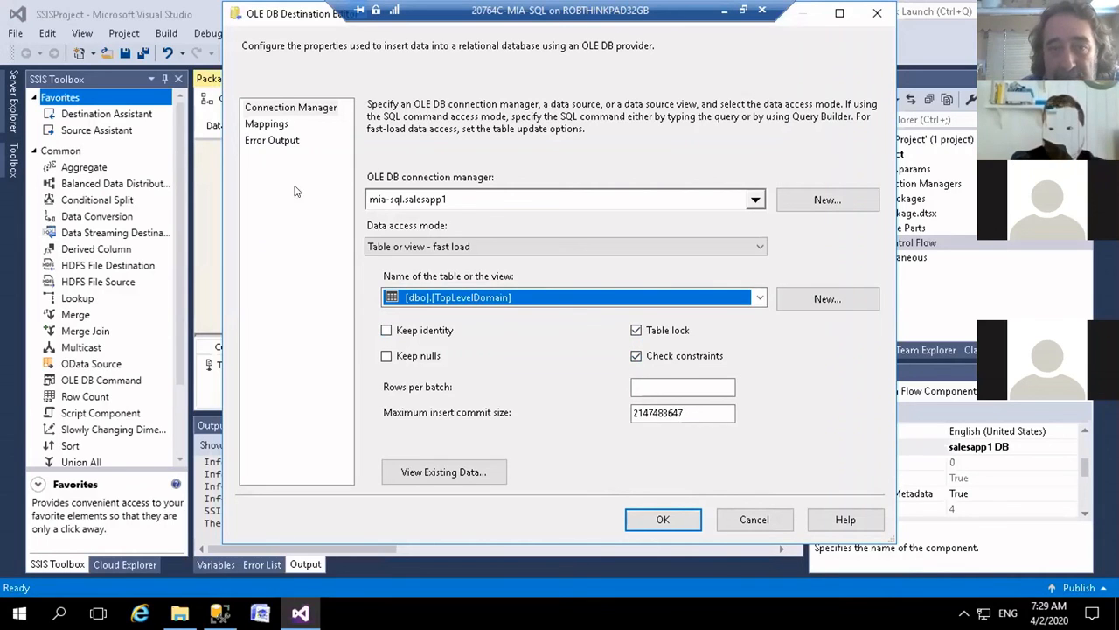
Step: Review the destination's column mappings and the FileVersion column's properties, and cancel the editor
{"action": "left_click", "coordinate": [265, 125]}
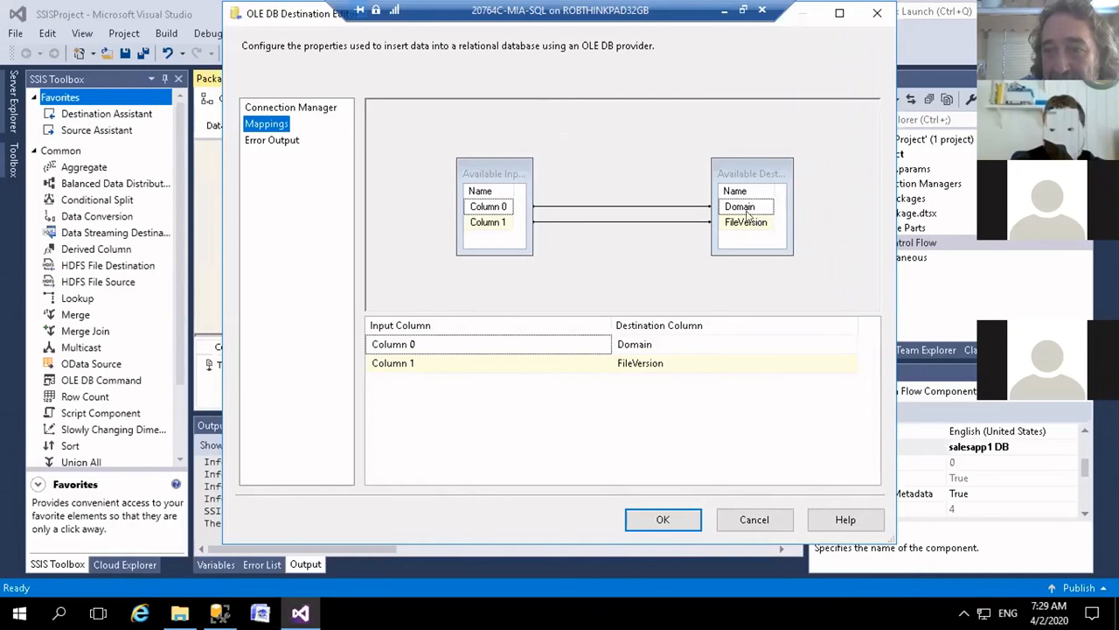
{"action": "mouse_move", "coordinate": [756, 204]}
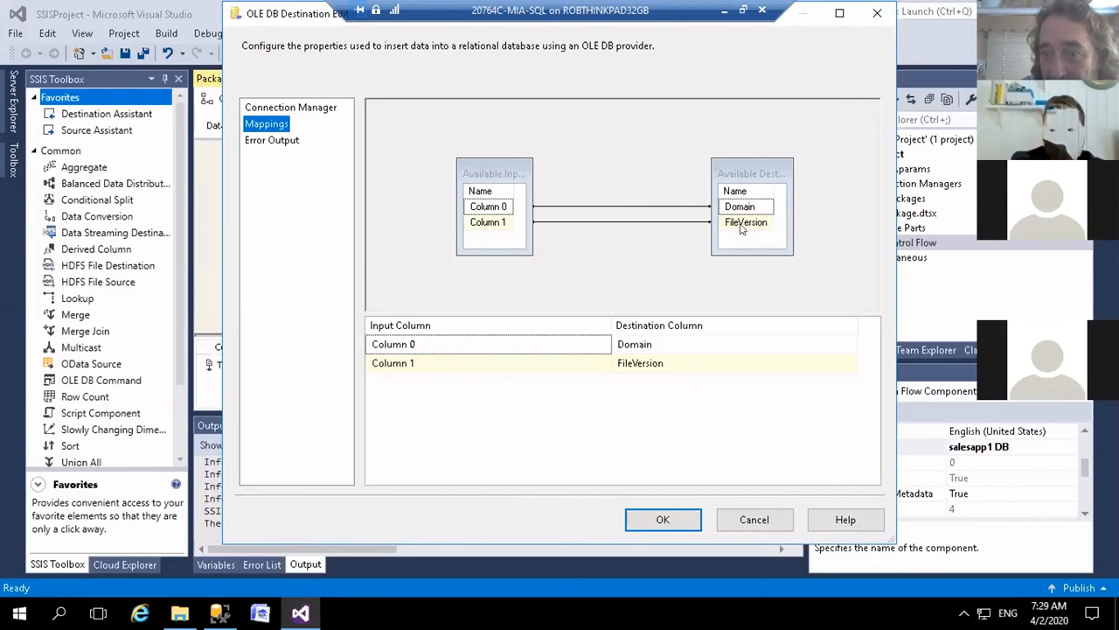
{"action": "mouse_move", "coordinate": [743, 226]}
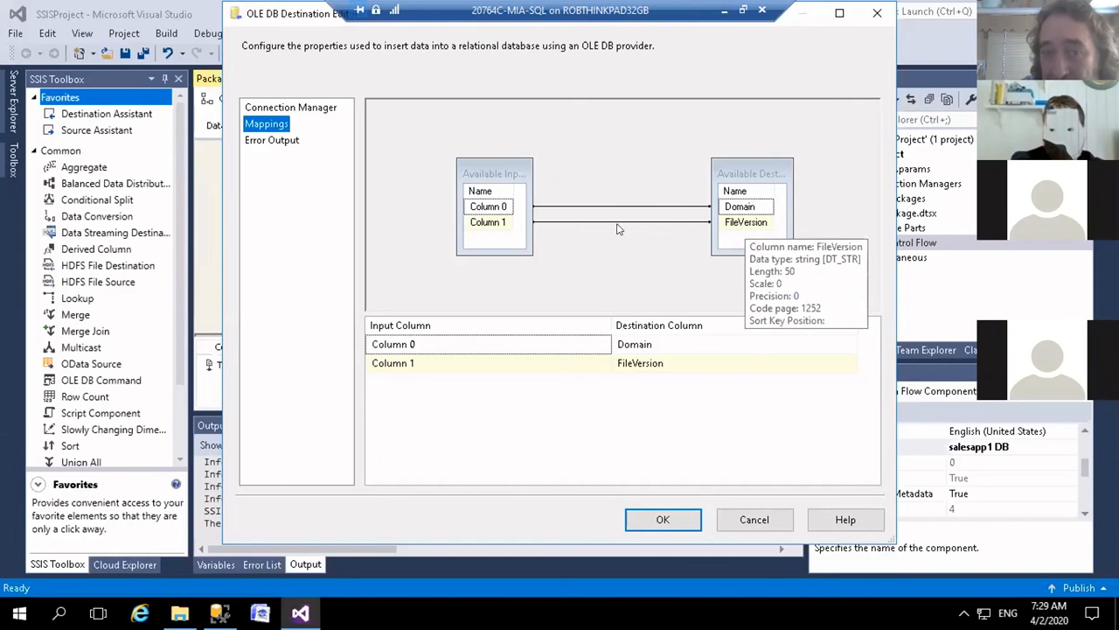
{"action": "left_click", "coordinate": [770, 523]}
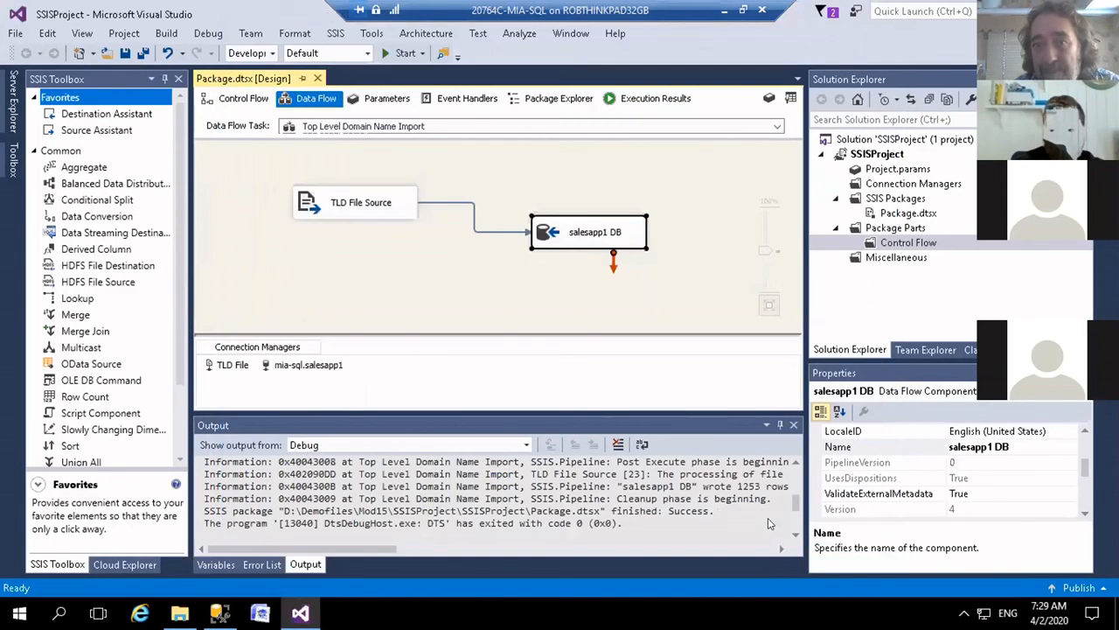
{"action": "left_click", "coordinate": [316, 195]}
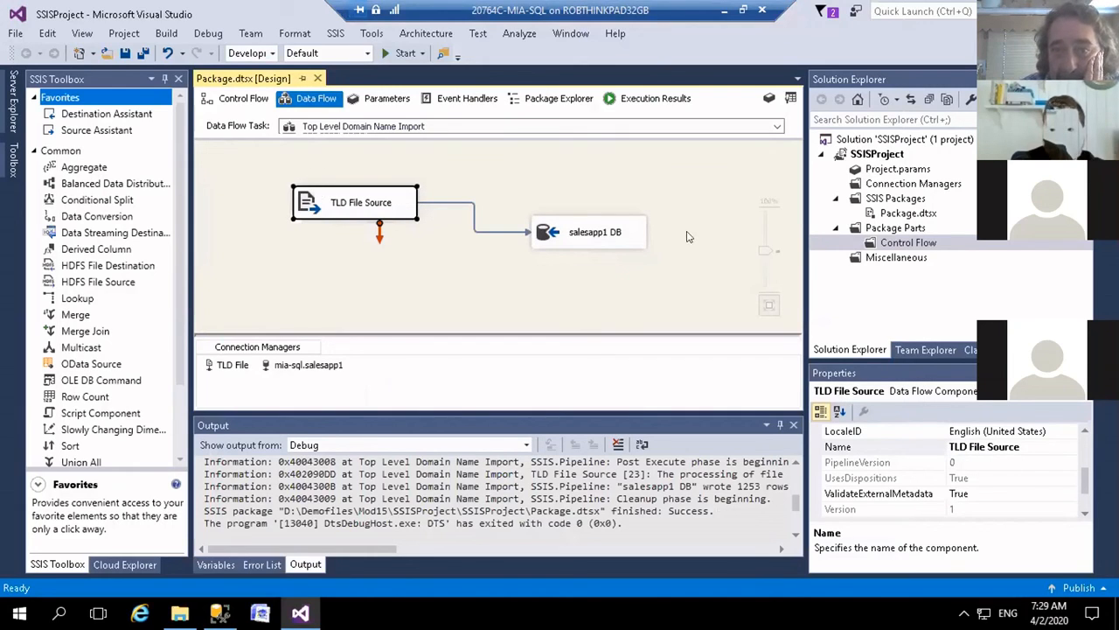
{"action": "left_click", "coordinate": [621, 223]}
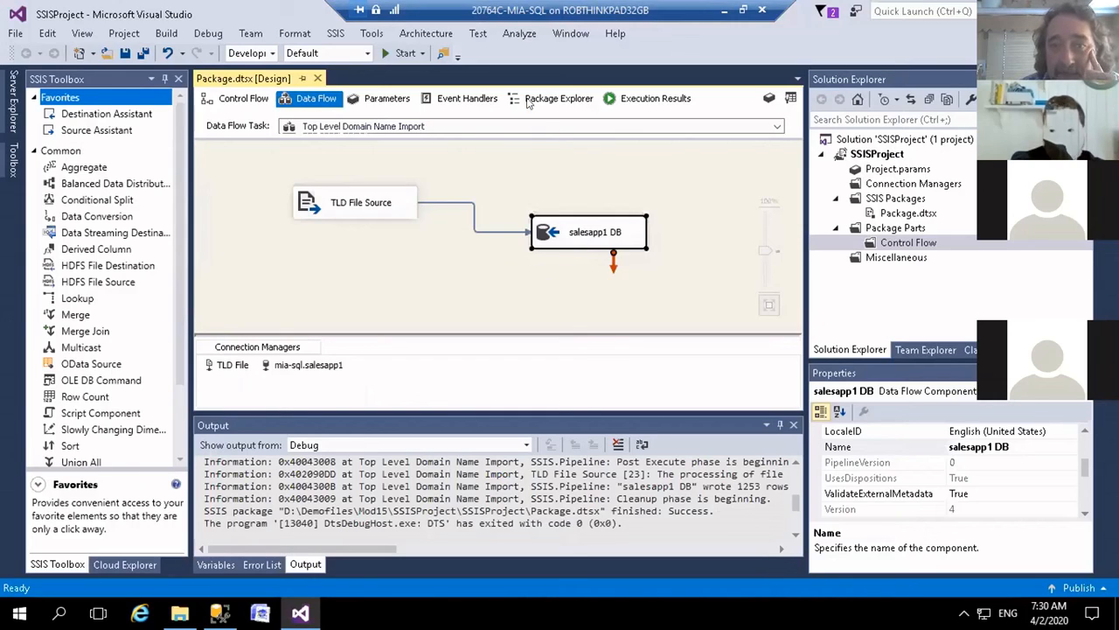
{"action": "left_click", "coordinate": [216, 34]}
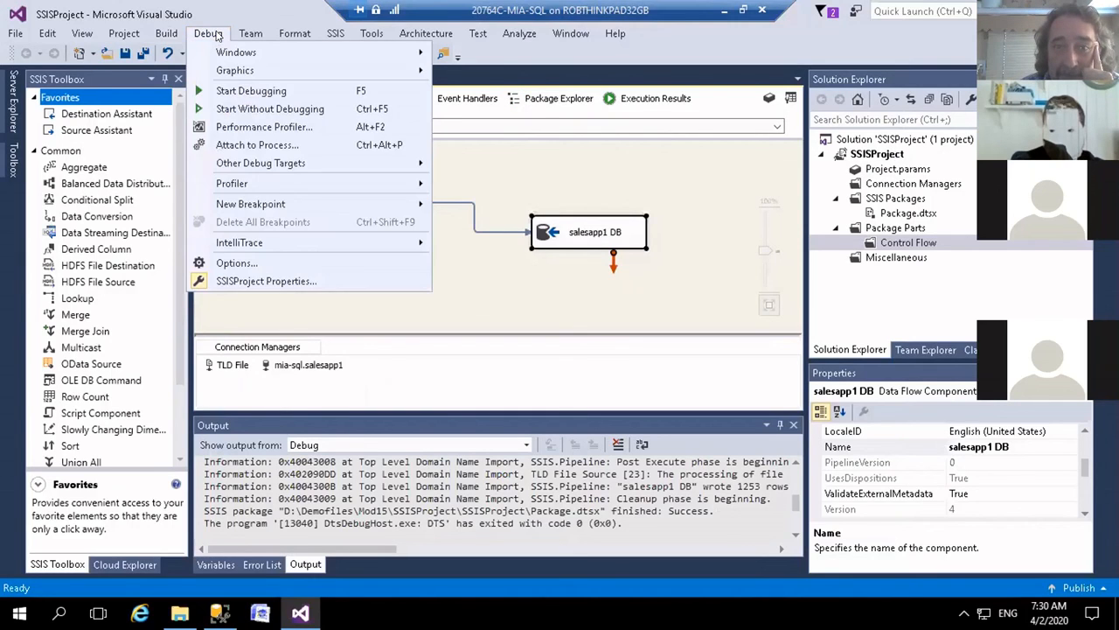
{"action": "left_click", "coordinate": [230, 92]}
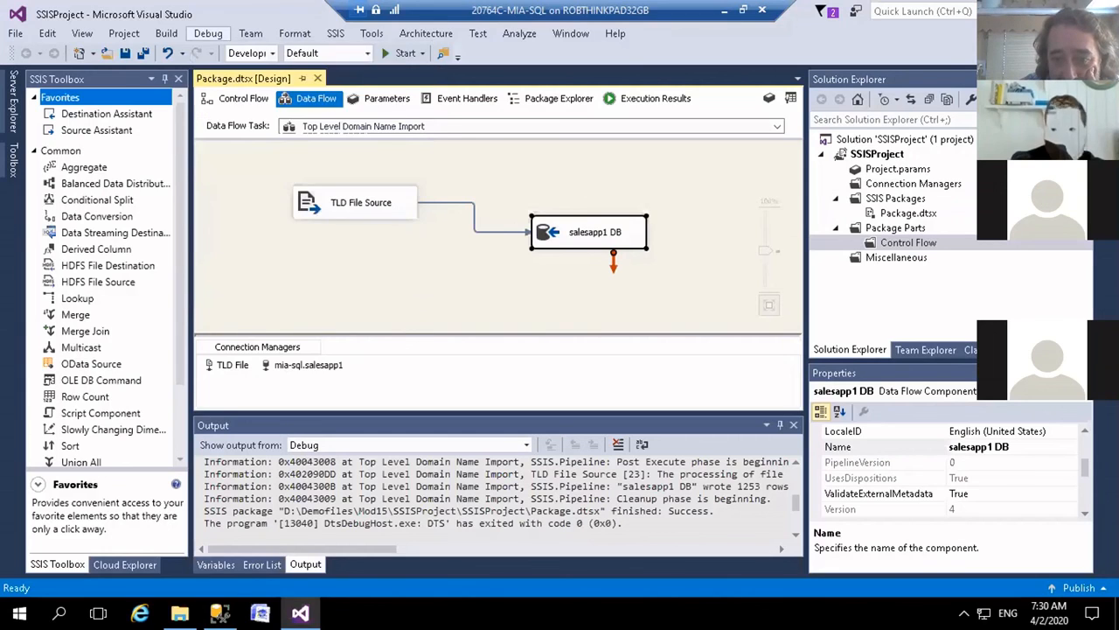
{"action": "left_click", "coordinate": [125, 33]}
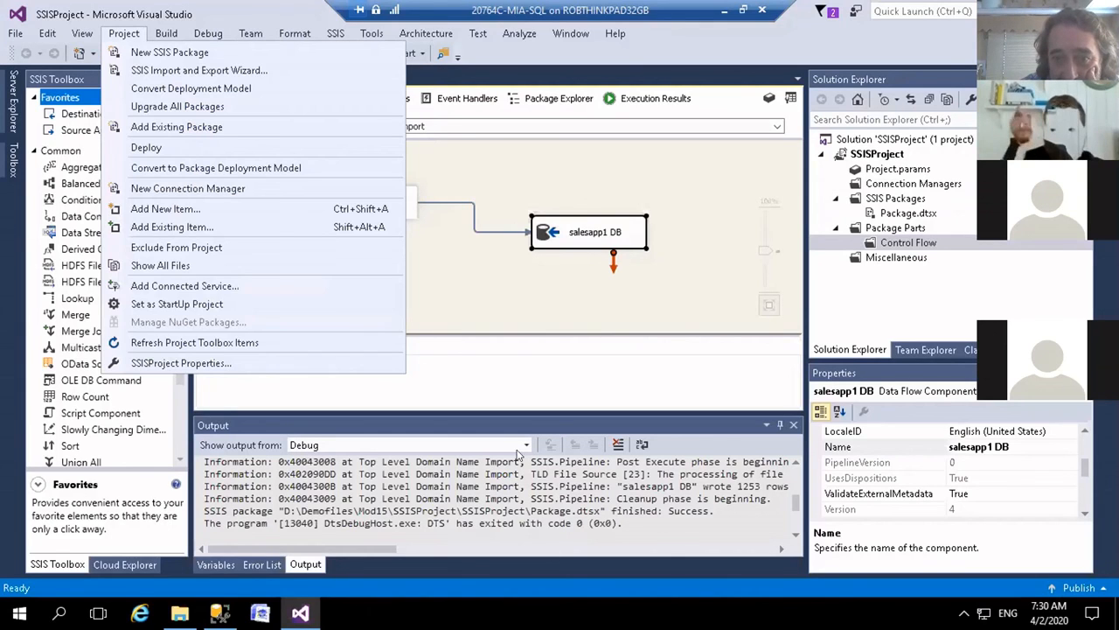
{"action": "left_click", "coordinate": [690, 68]}
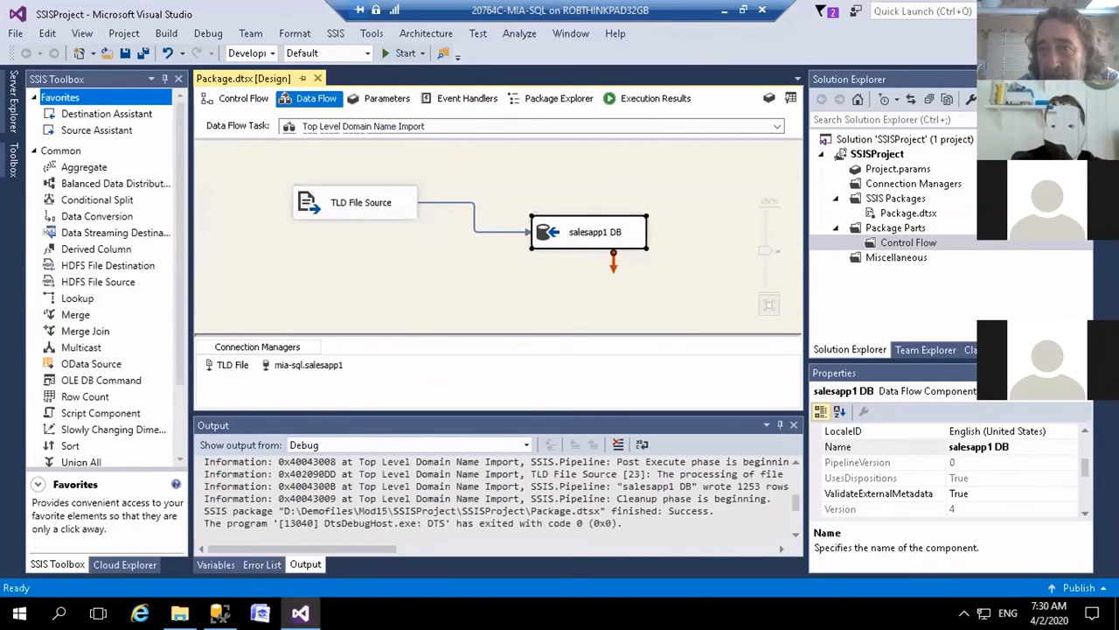
Step: Switch to SQL Server Management Studio and browse the tables and FileTables of the InternetSales database
{"action": "left_click", "coordinate": [1051, 11]}
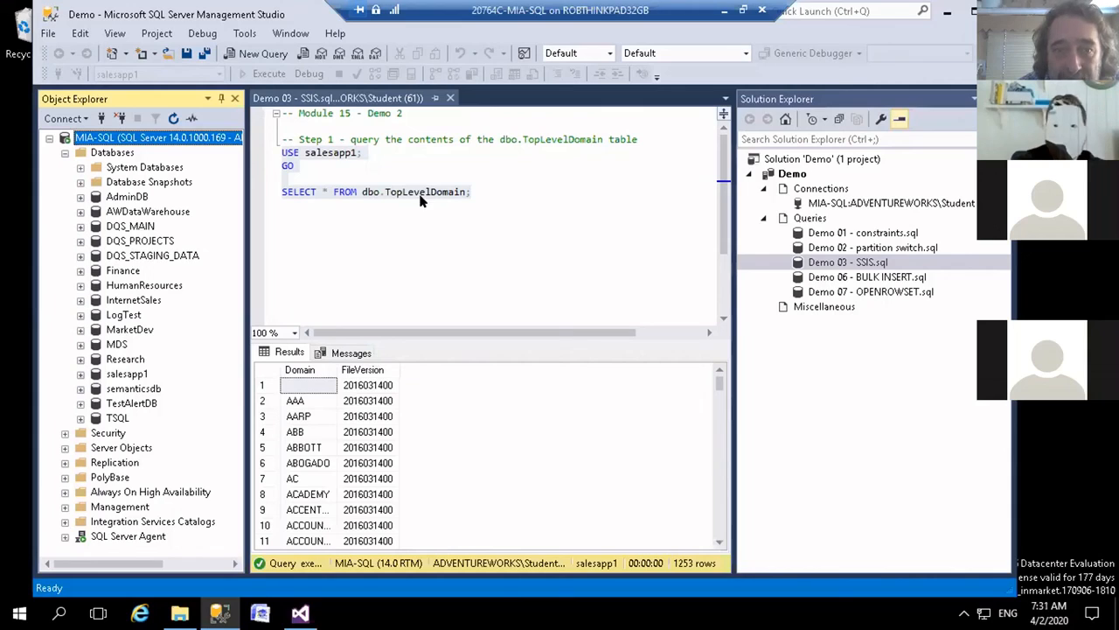
{"action": "left_click", "coordinate": [81, 300]}
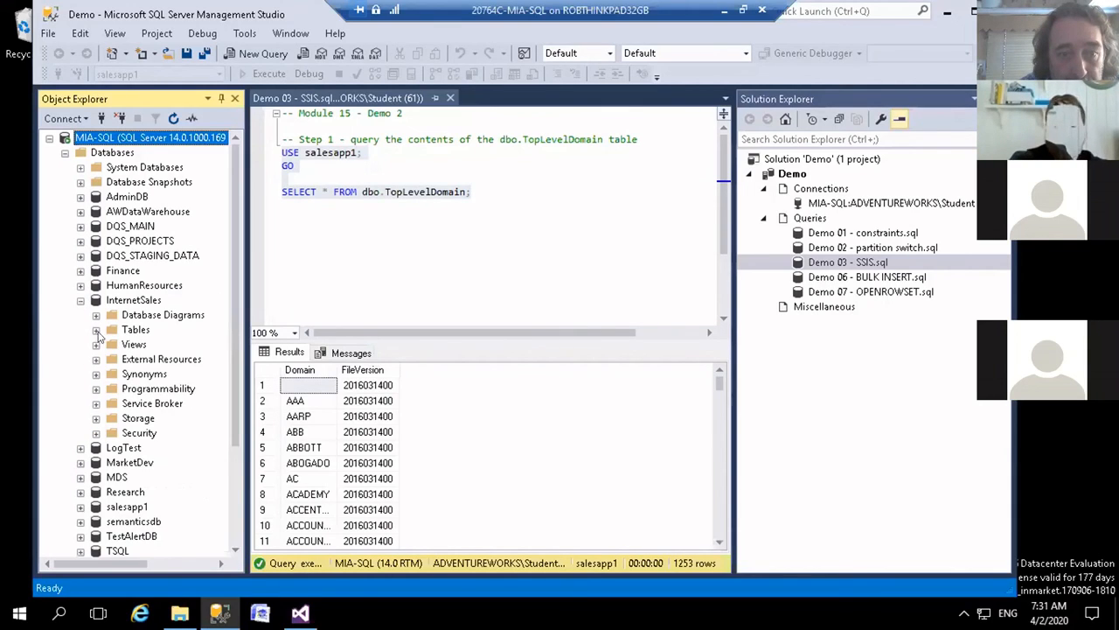
{"action": "left_click", "coordinate": [96, 330]}
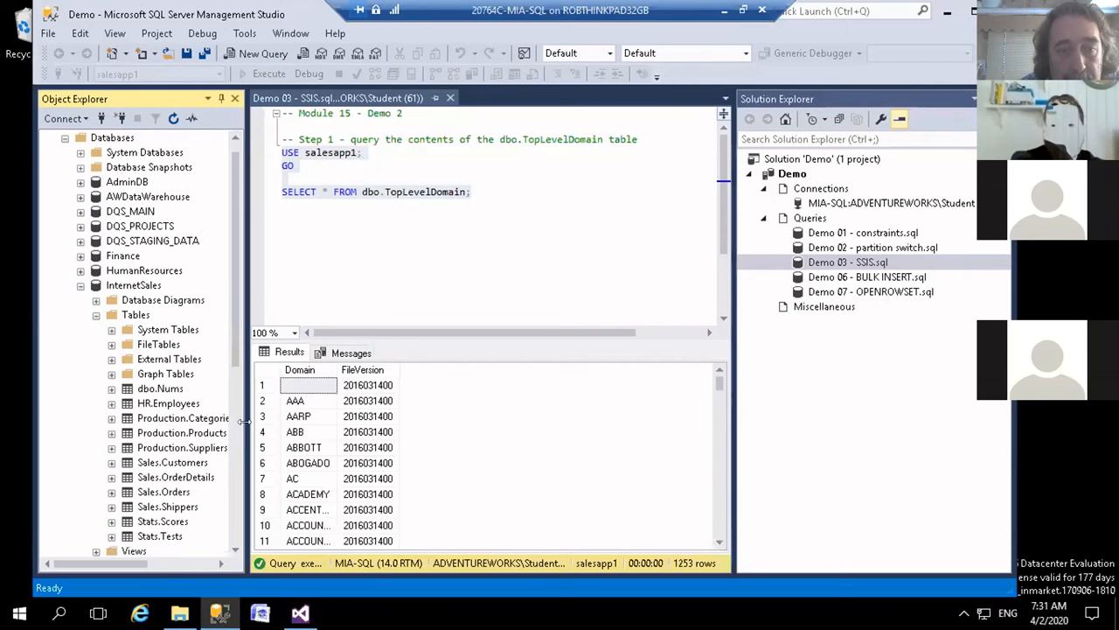
{"action": "scroll", "coordinate": [232, 402], "scroll_direction": "down", "scroll_amount": 3}
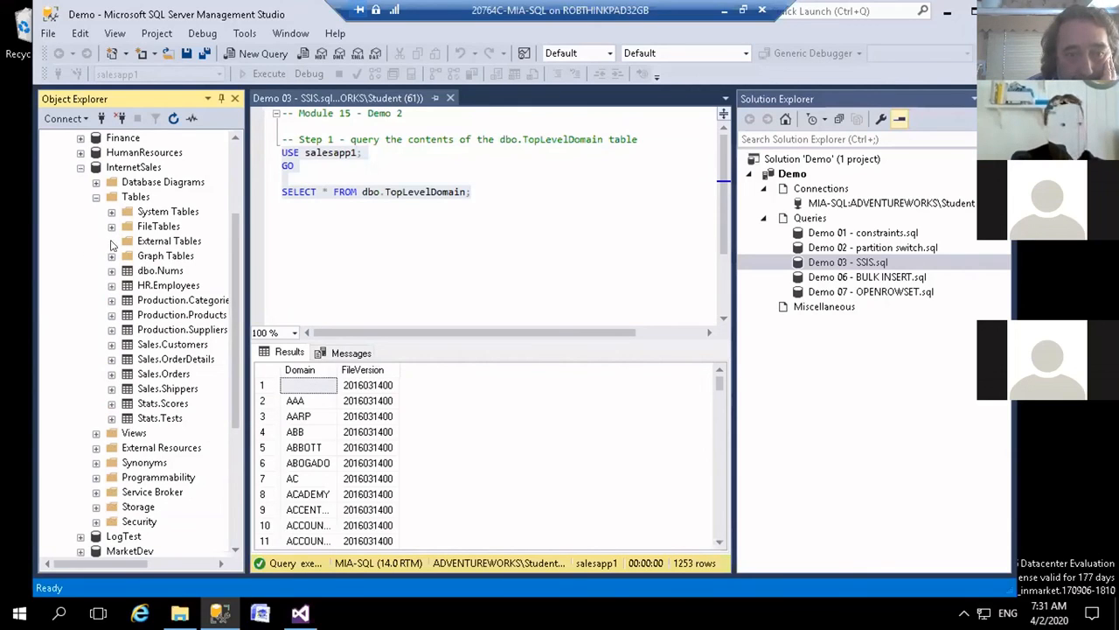
{"action": "left_click", "coordinate": [111, 226]}
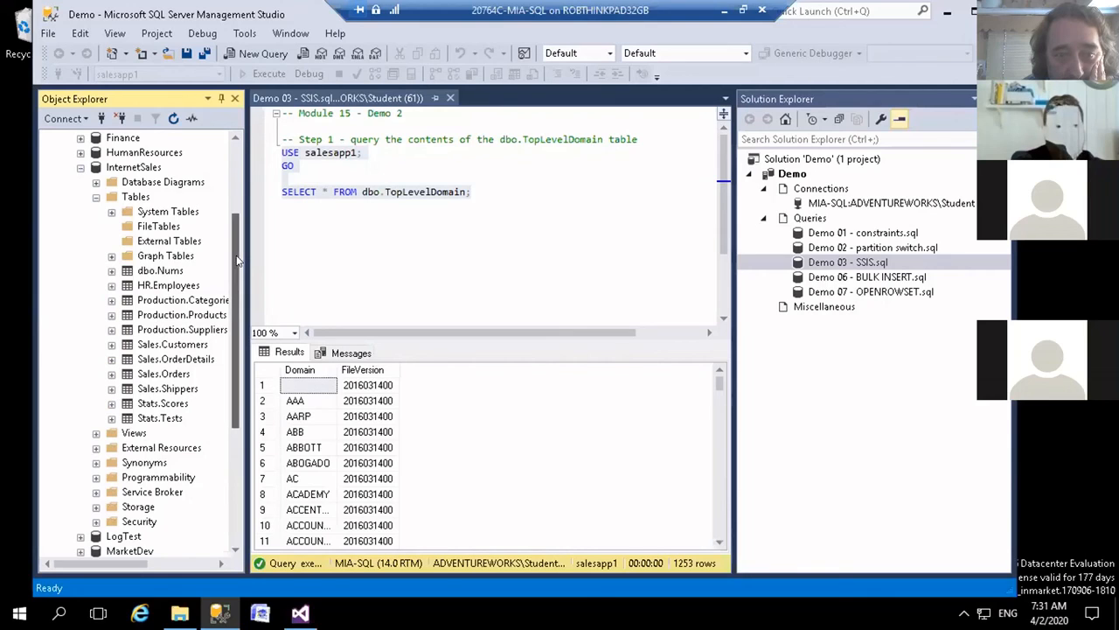
Step: Refresh the server's object tree and examine the external data sources under the salesapp1 database's external resources
{"action": "left_click", "coordinate": [173, 118]}
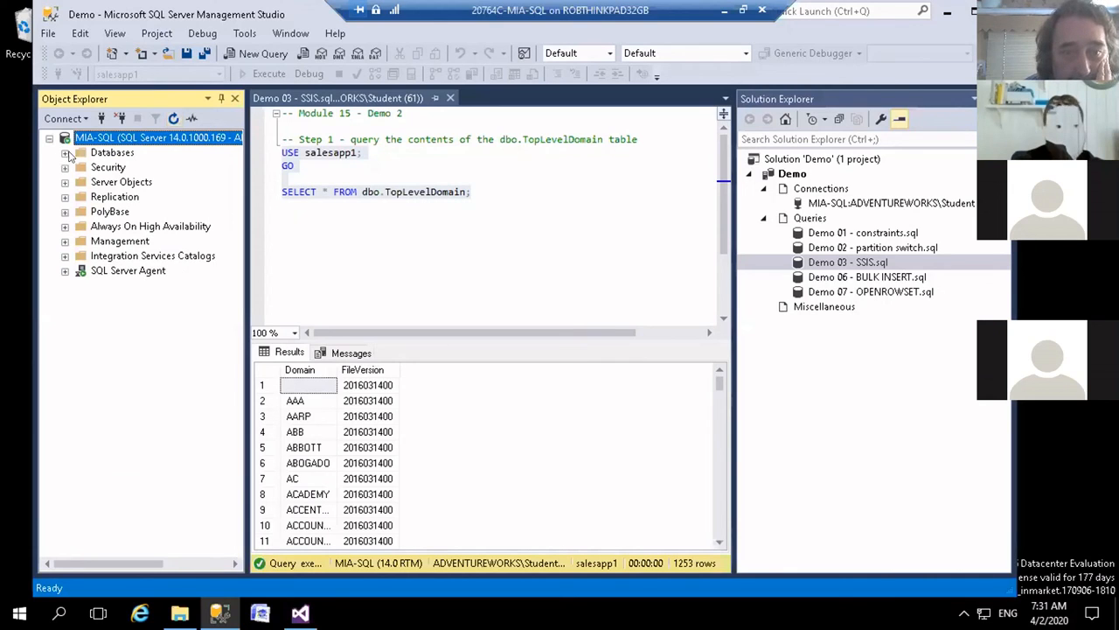
{"action": "left_click", "coordinate": [65, 153]}
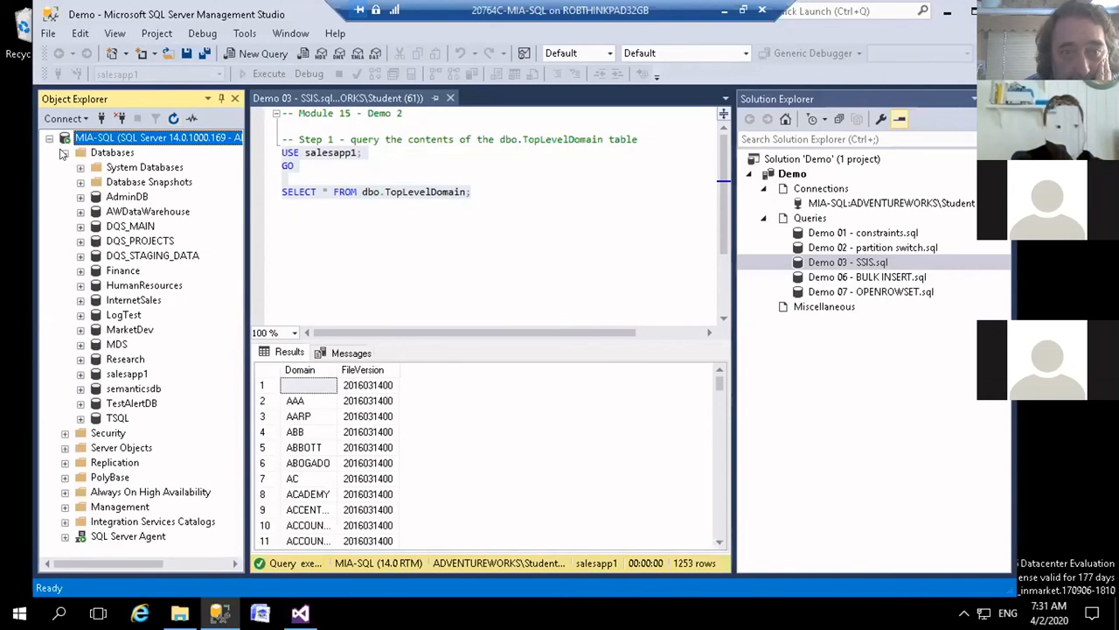
{"action": "left_click", "coordinate": [79, 374]}
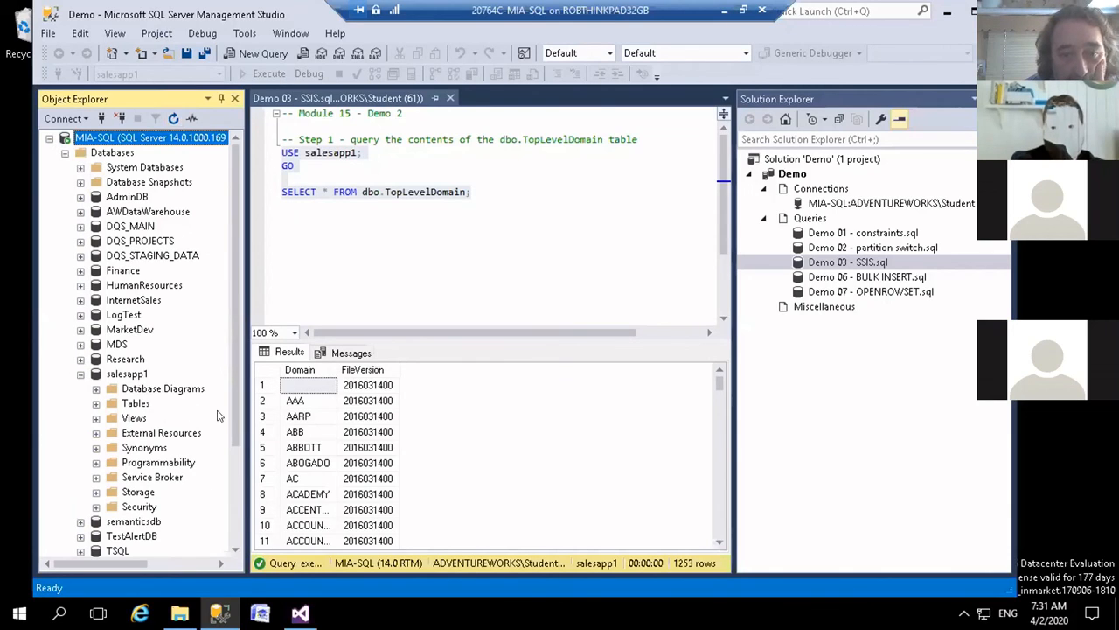
{"action": "left_click_drag", "start_coordinate": [232, 415], "coordinate": [233, 470]}
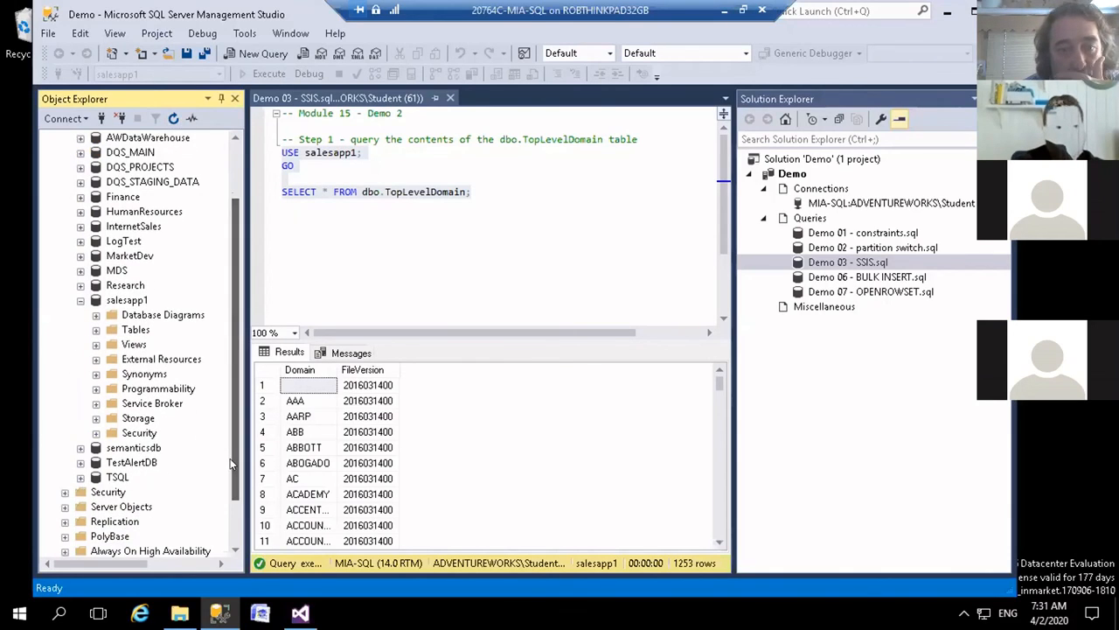
{"action": "left_click", "coordinate": [96, 359]}
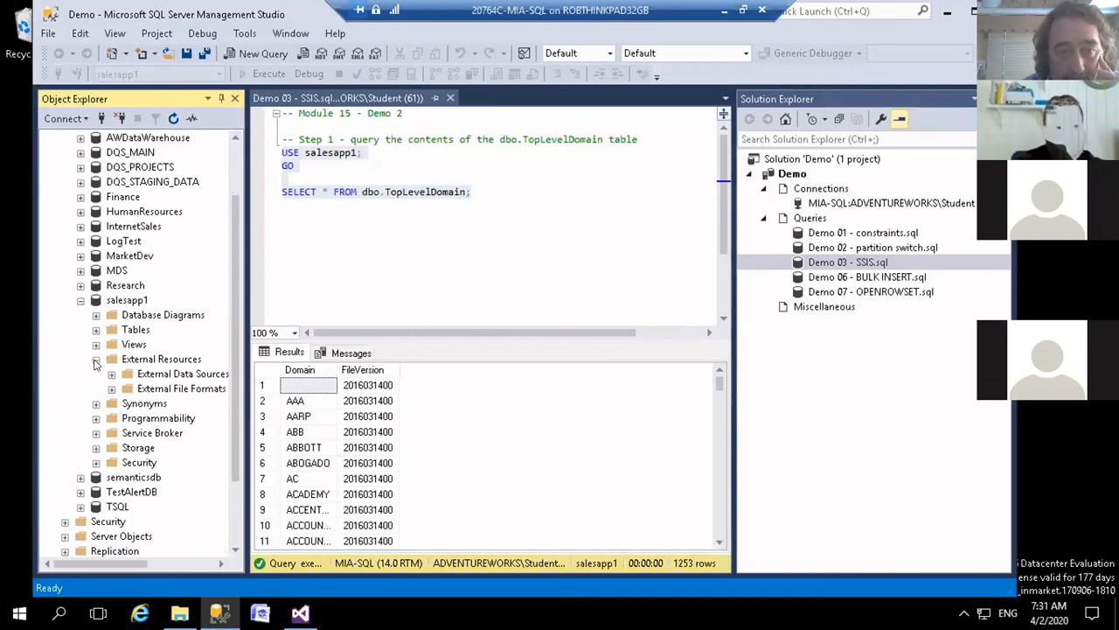
{"action": "left_click", "coordinate": [111, 374]}
{"action": "left_click", "coordinate": [164, 374]}
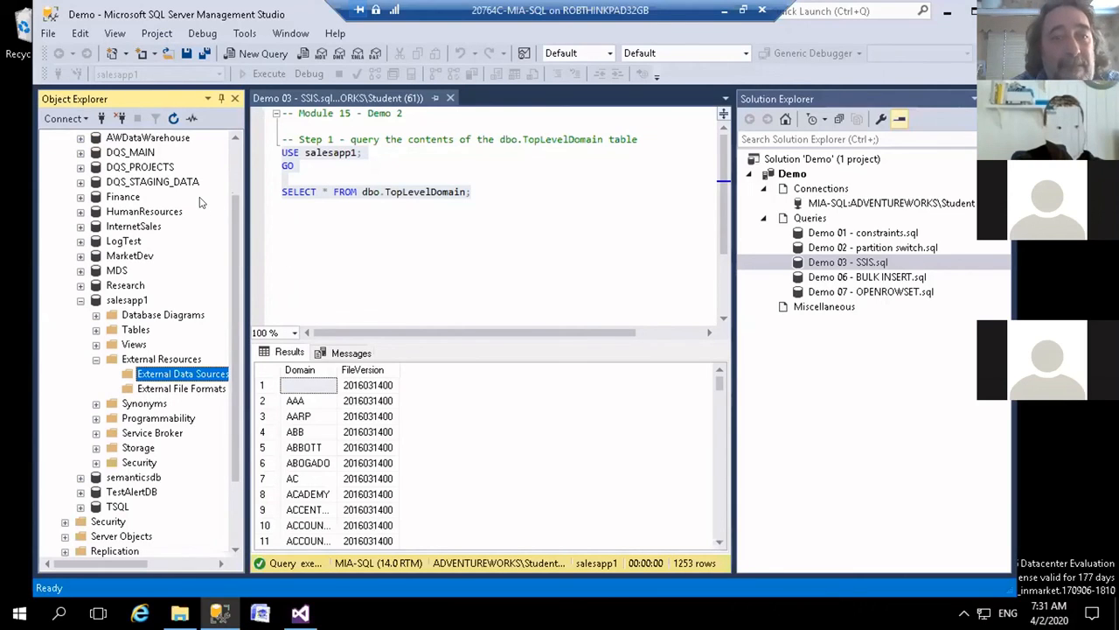
{"action": "left_click", "coordinate": [175, 119]}
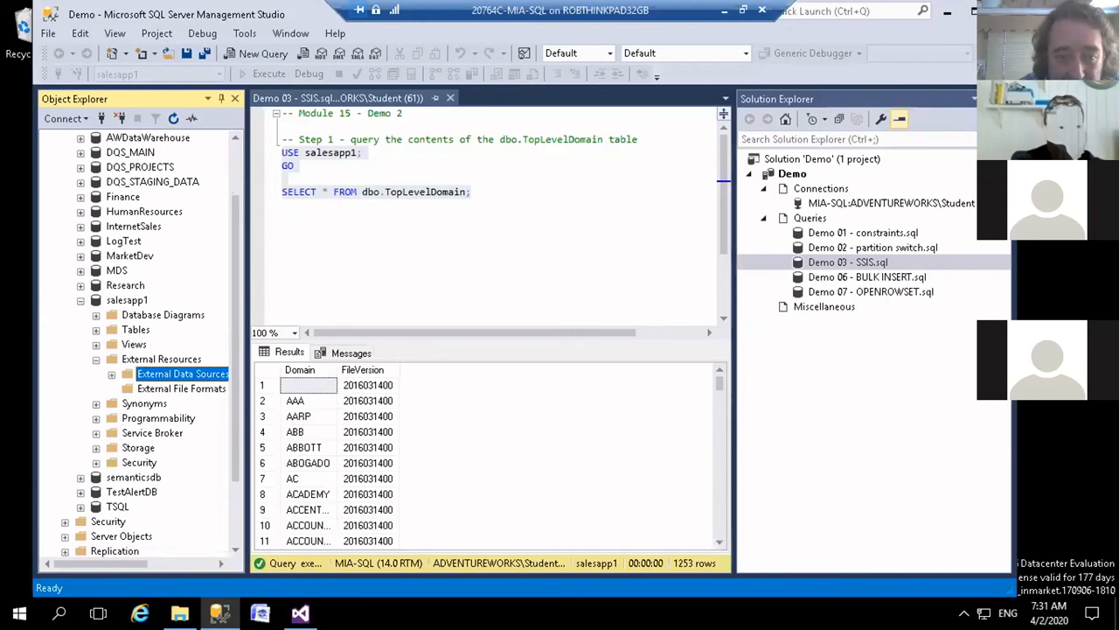
Step: Open top_level_domains.txt from the Data folder of Mod15 and examine its comma-separated domain and version rows
{"action": "left_click", "coordinate": [228, 542]}
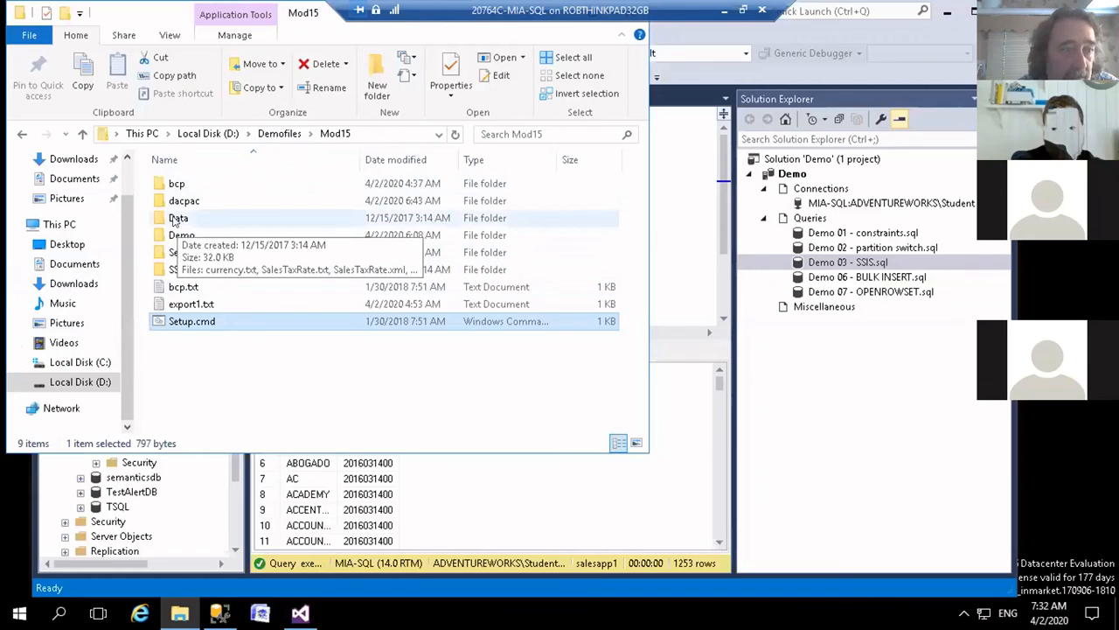
{"action": "double_click", "coordinate": [175, 221]}
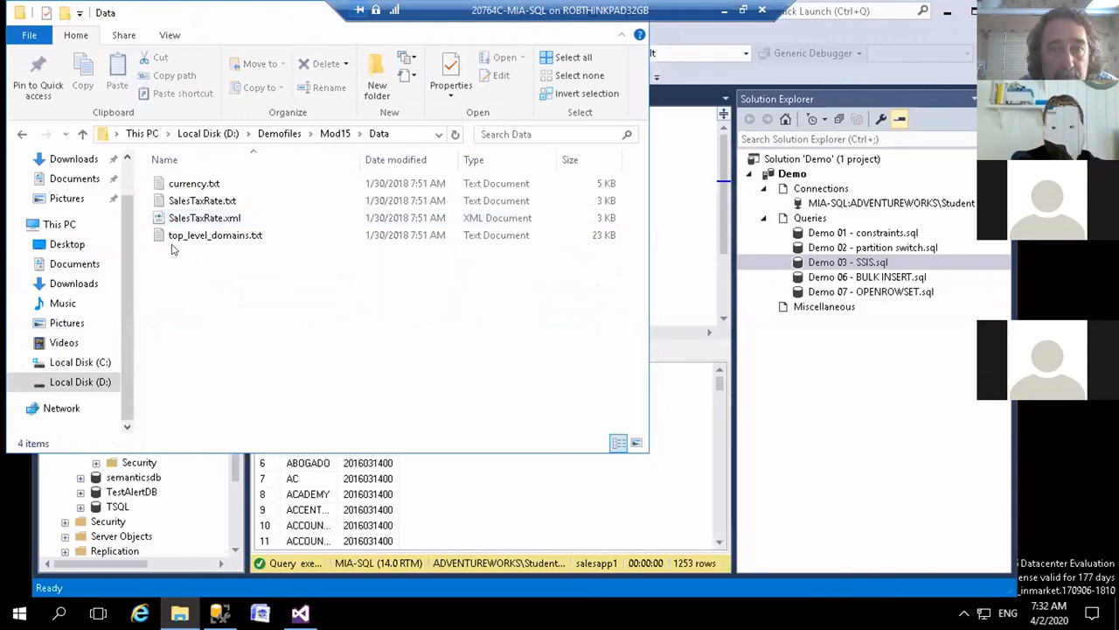
{"action": "double_click", "coordinate": [176, 235]}
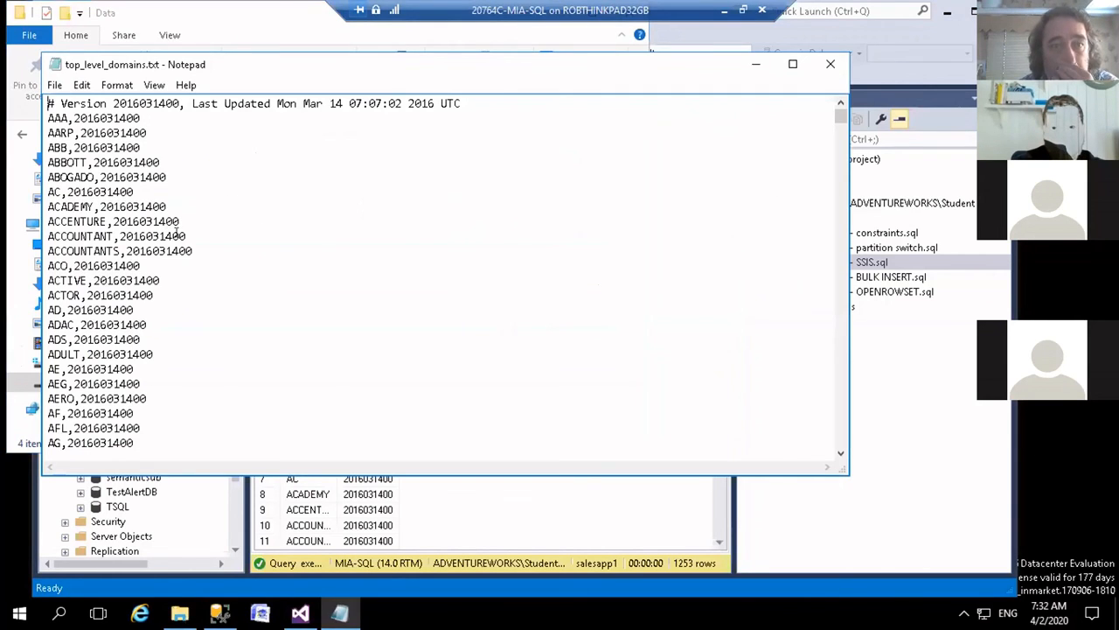
{"action": "left_click_drag", "start_coordinate": [292, 71], "coordinate": [394, 90]}
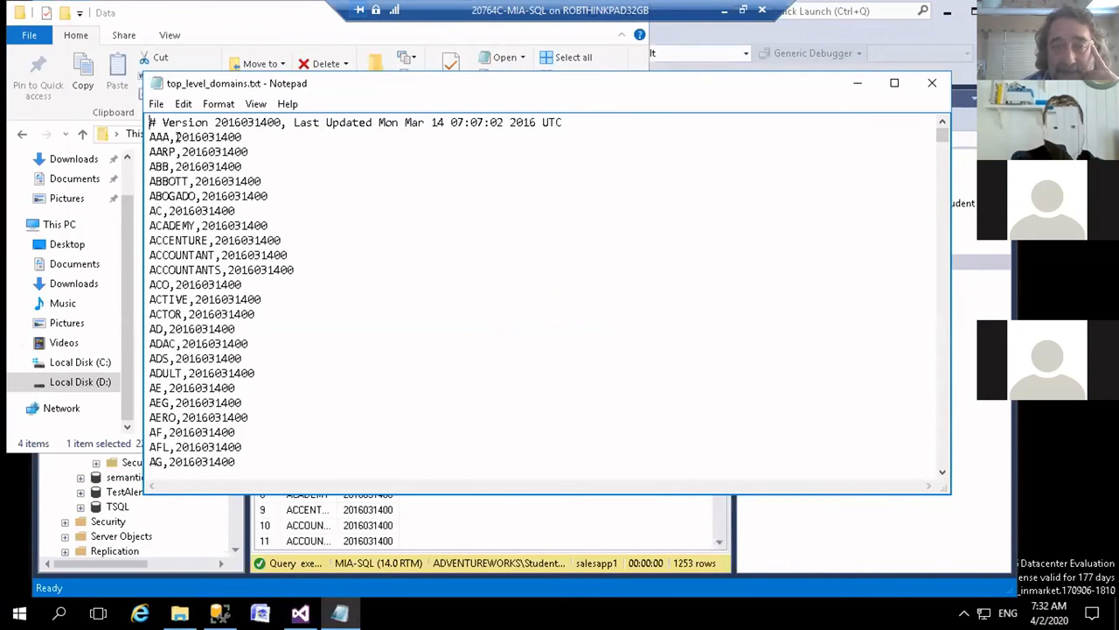
{"action": "left_click_drag", "start_coordinate": [149, 137], "coordinate": [249, 361]}
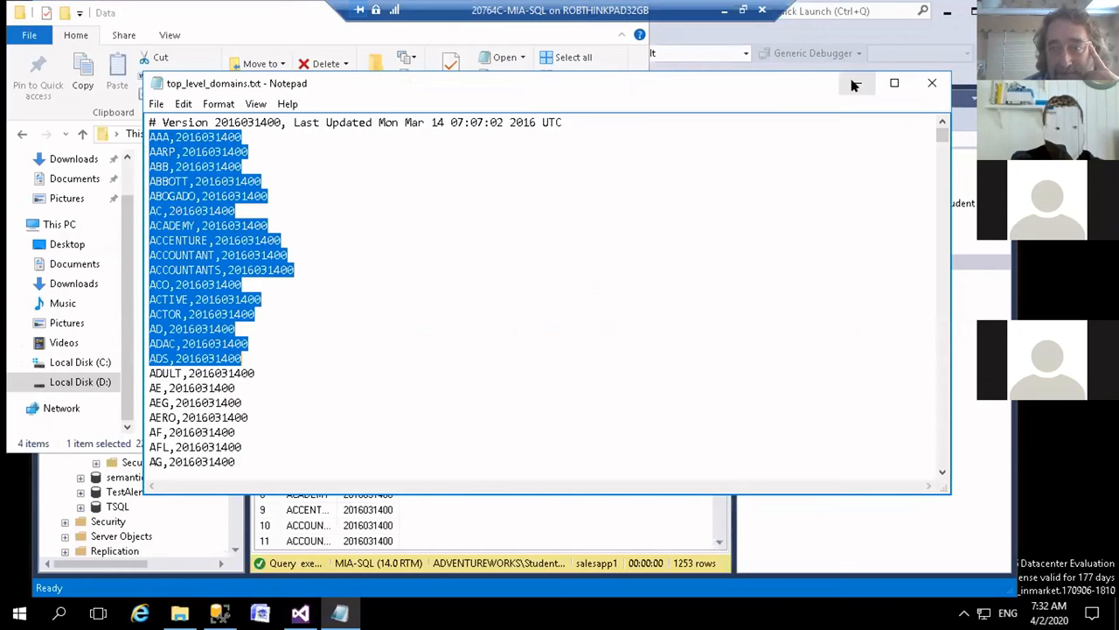
{"action": "key", "text": "alt+F4"}
Step: Return to SQL Server Management Studio and compare the AAA and AARP rows in the TopLevelDomain query results with the text file
{"action": "left_click", "coordinate": [593, 535]}
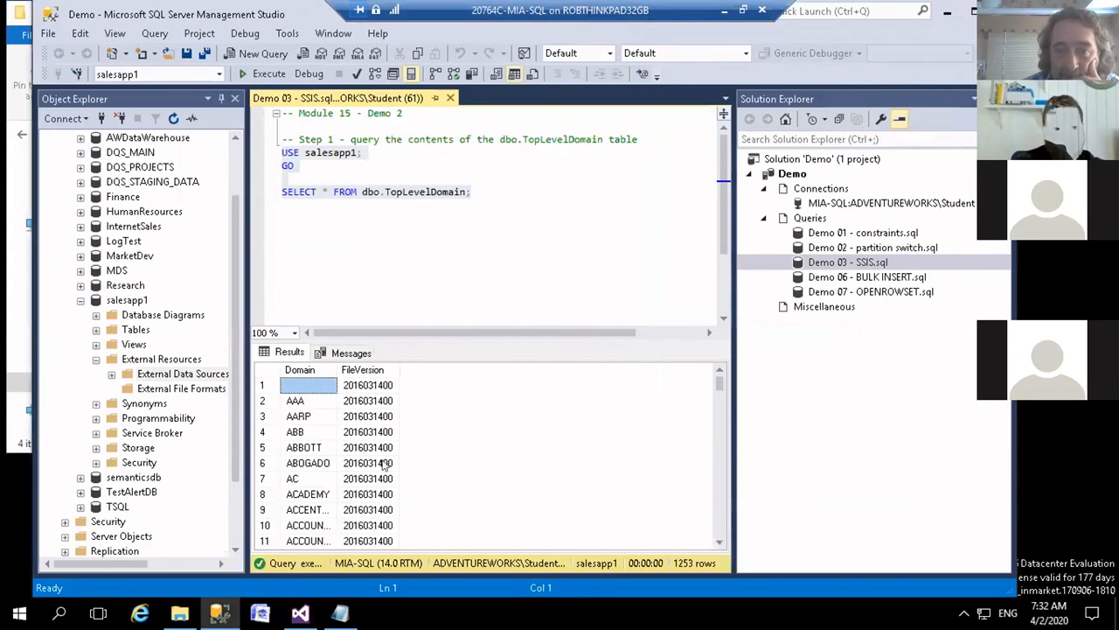
{"action": "left_click", "coordinate": [308, 402]}
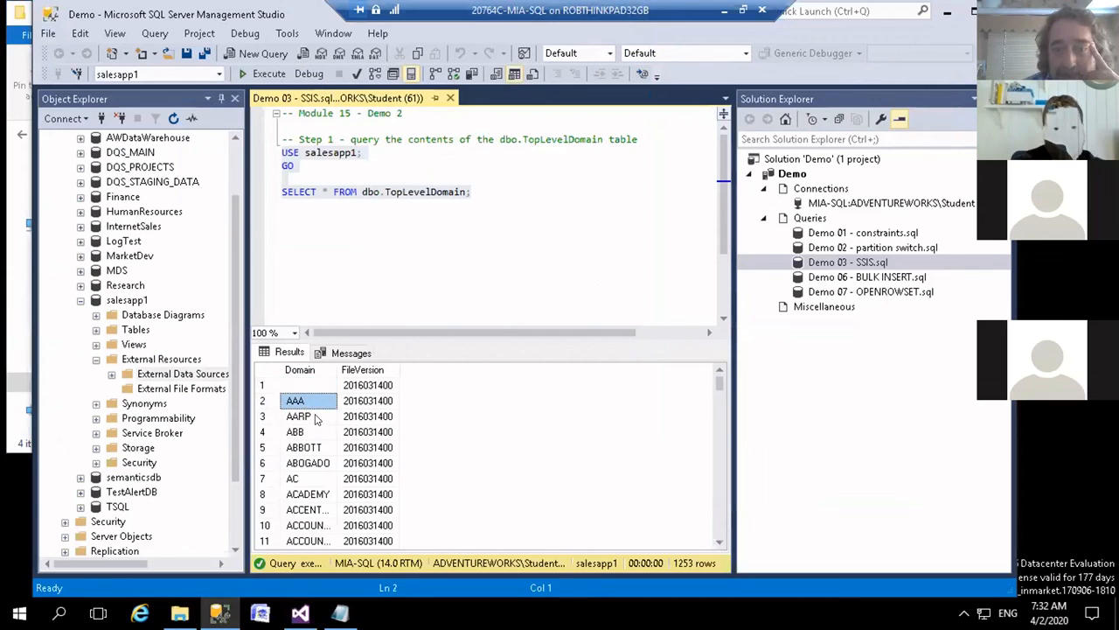
{"action": "left_click", "coordinate": [318, 417]}
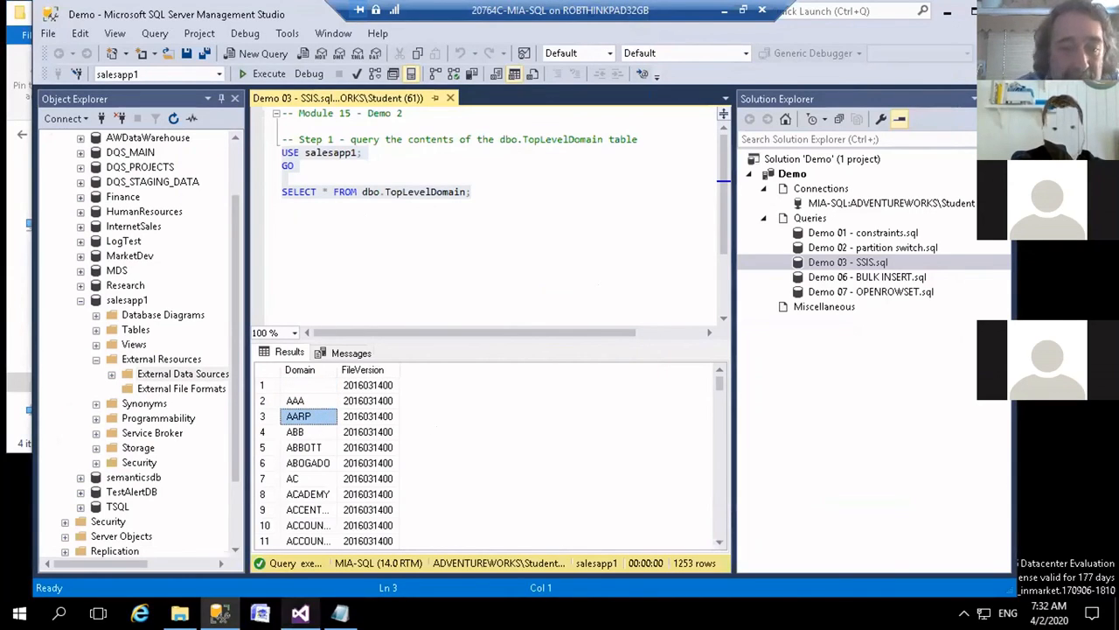
Step: Switch to Visual Studio and inspect the TLD File Source and salesapp1 DB components of the data flow
{"action": "left_click", "coordinate": [300, 613]}
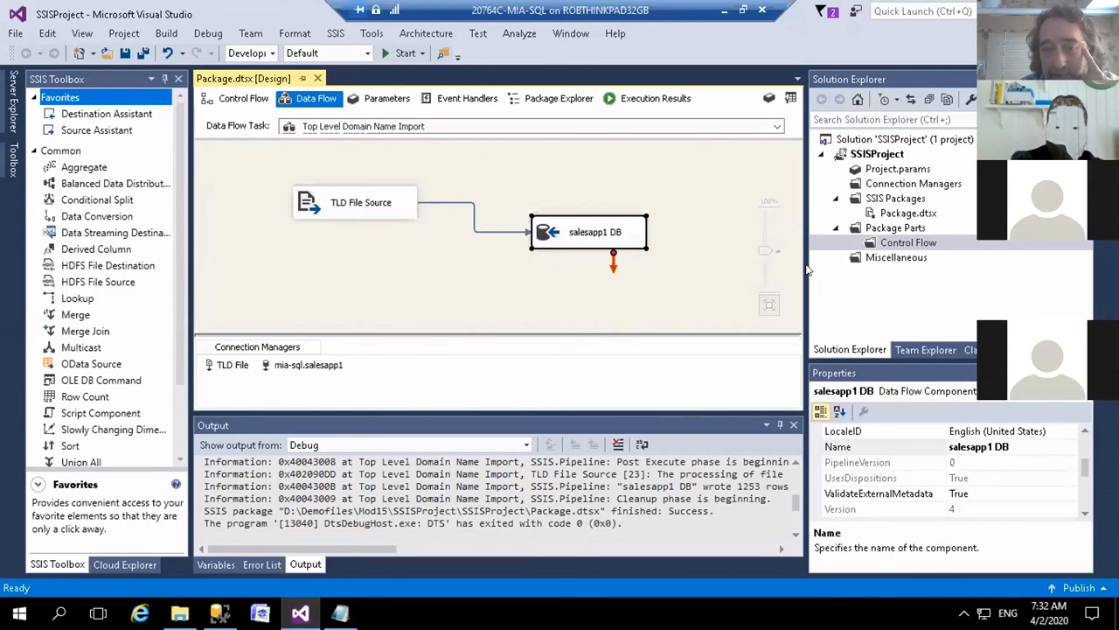
{"action": "left_click", "coordinate": [362, 207]}
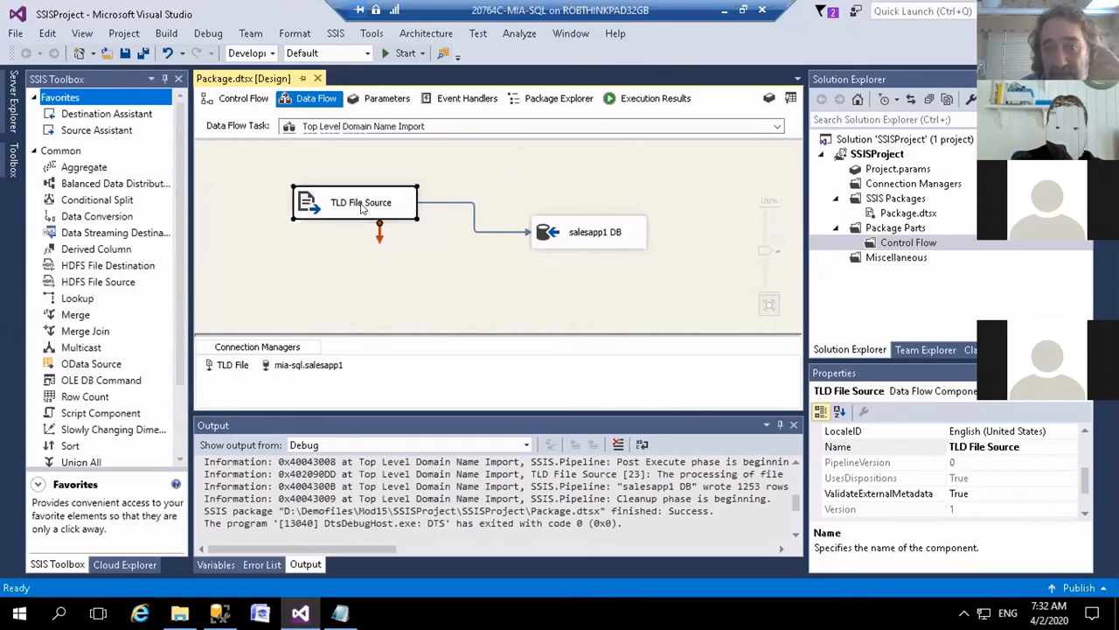
{"action": "left_click", "coordinate": [594, 244]}
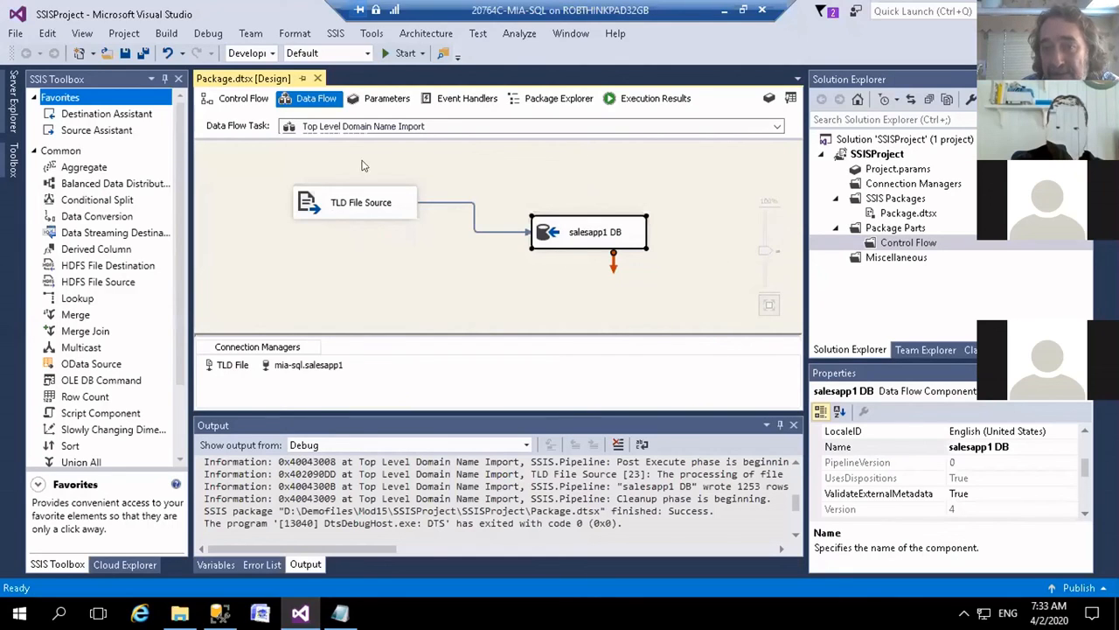
{"action": "left_click", "coordinate": [336, 216]}
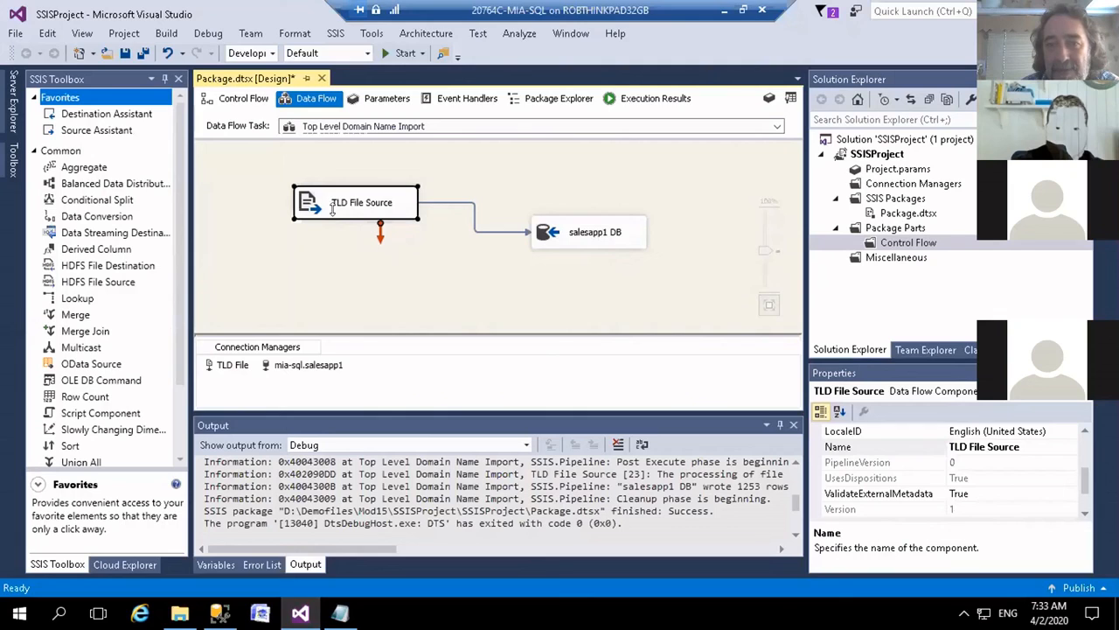
Step: Examine the TLD File Source's connection settings and the text files available for a new flat file connection, cancelling all the editors
{"action": "double_click", "coordinate": [376, 213]}
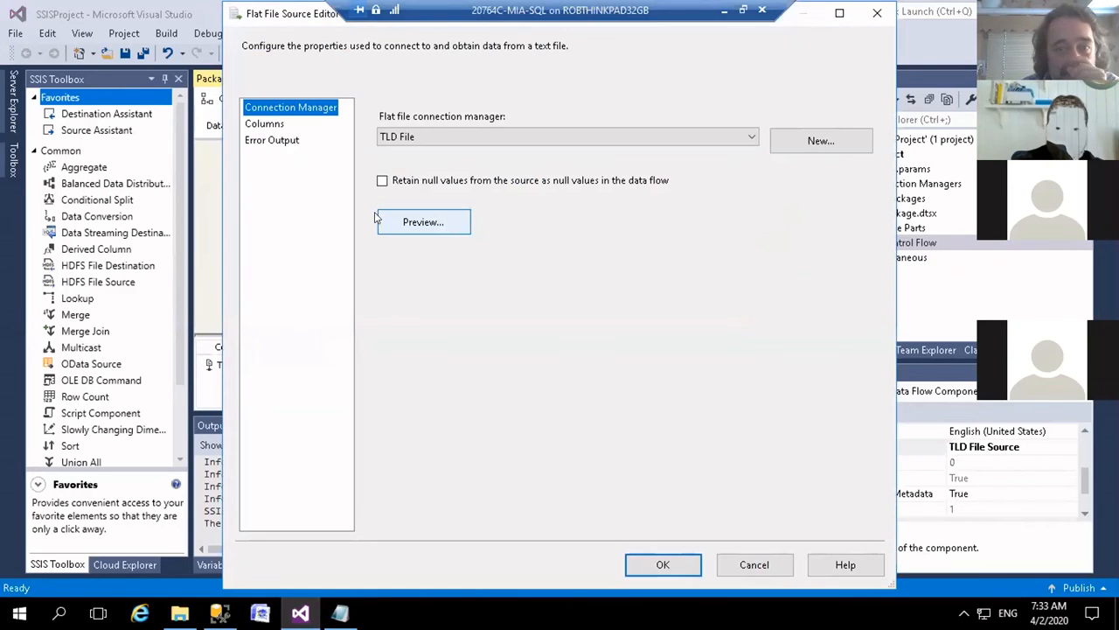
{"action": "left_click", "coordinate": [752, 137]}
{"action": "left_click", "coordinate": [811, 142]}
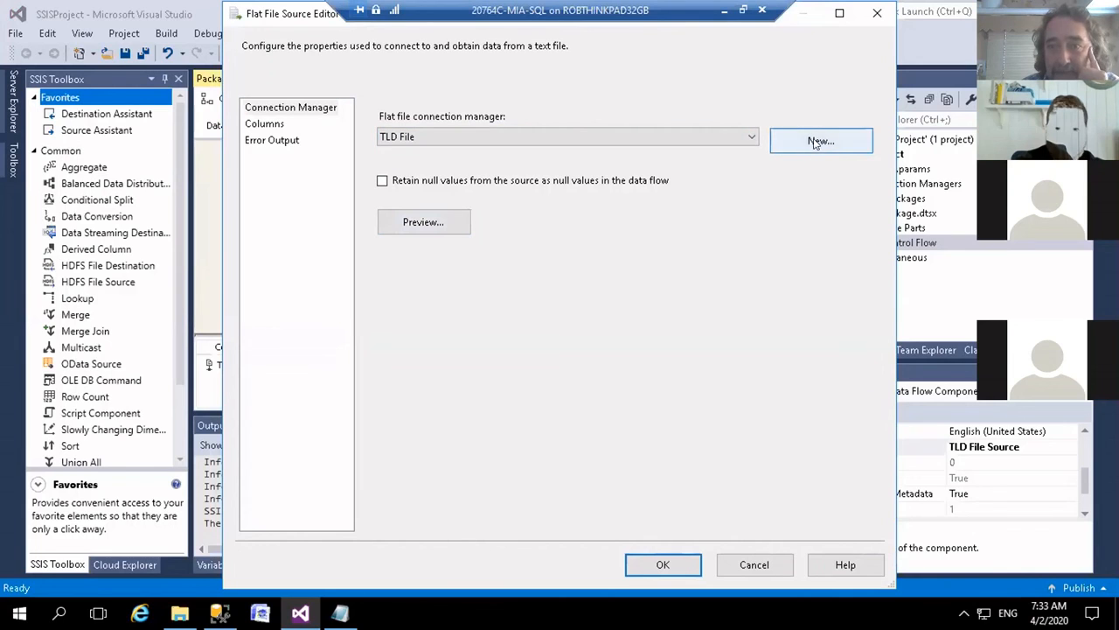
{"action": "left_click", "coordinate": [812, 139]}
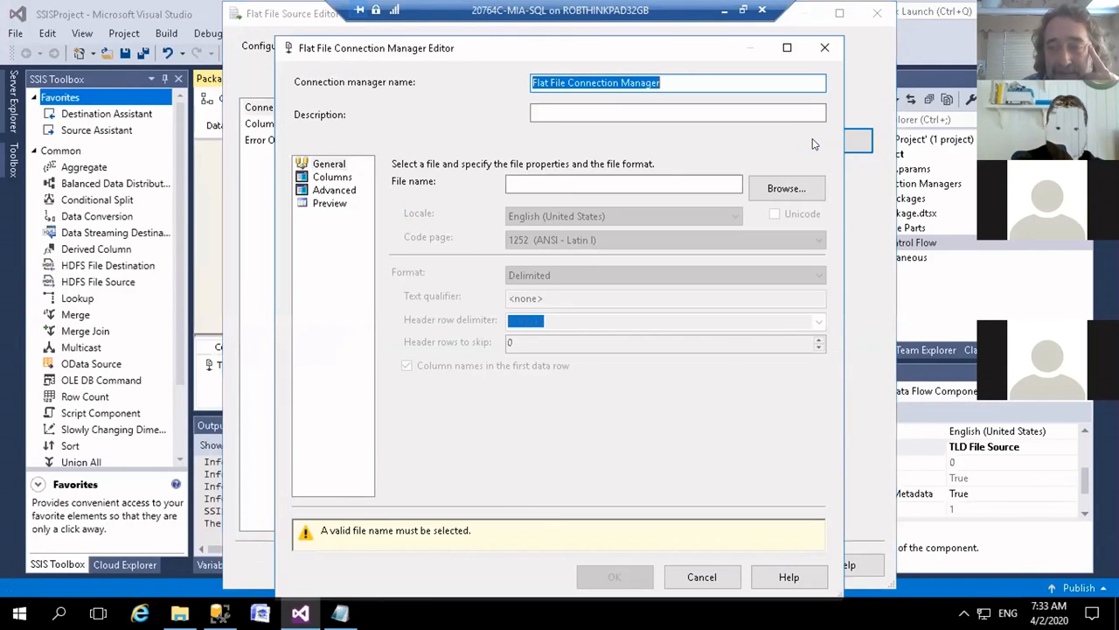
{"action": "left_click", "coordinate": [574, 183]}
{"action": "left_click", "coordinate": [786, 188]}
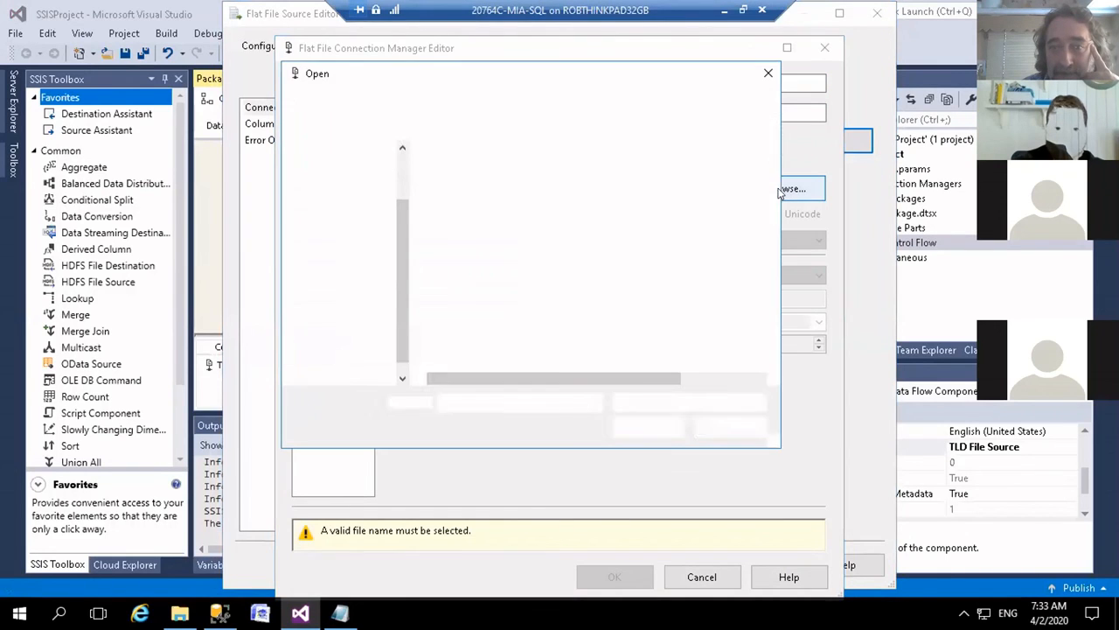
{"action": "left_click", "coordinate": [488, 177]}
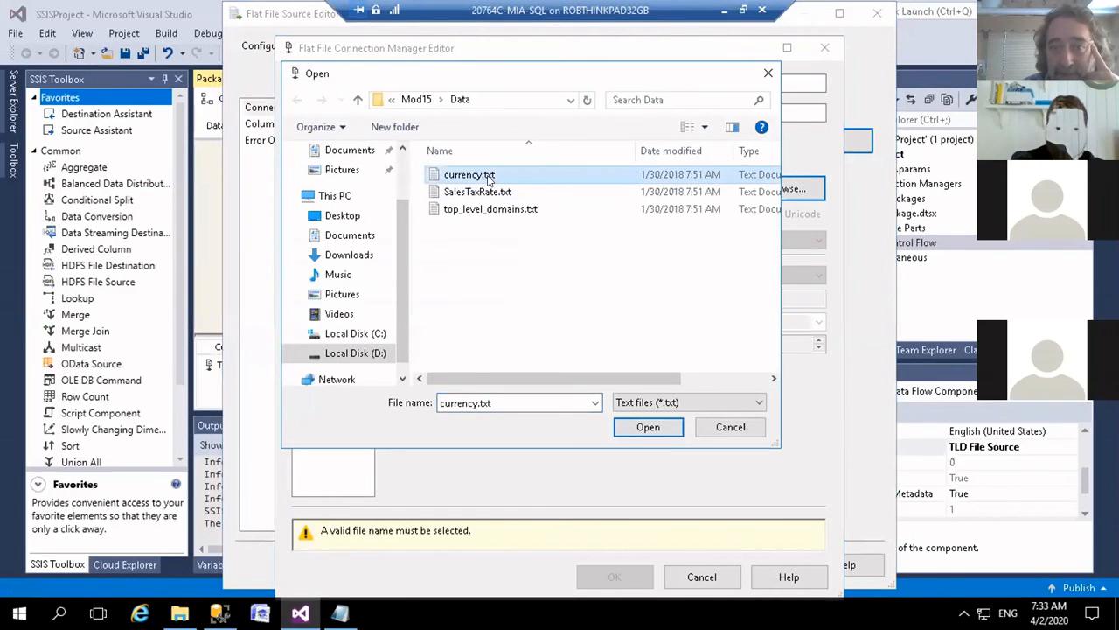
{"action": "left_click", "coordinate": [730, 427]}
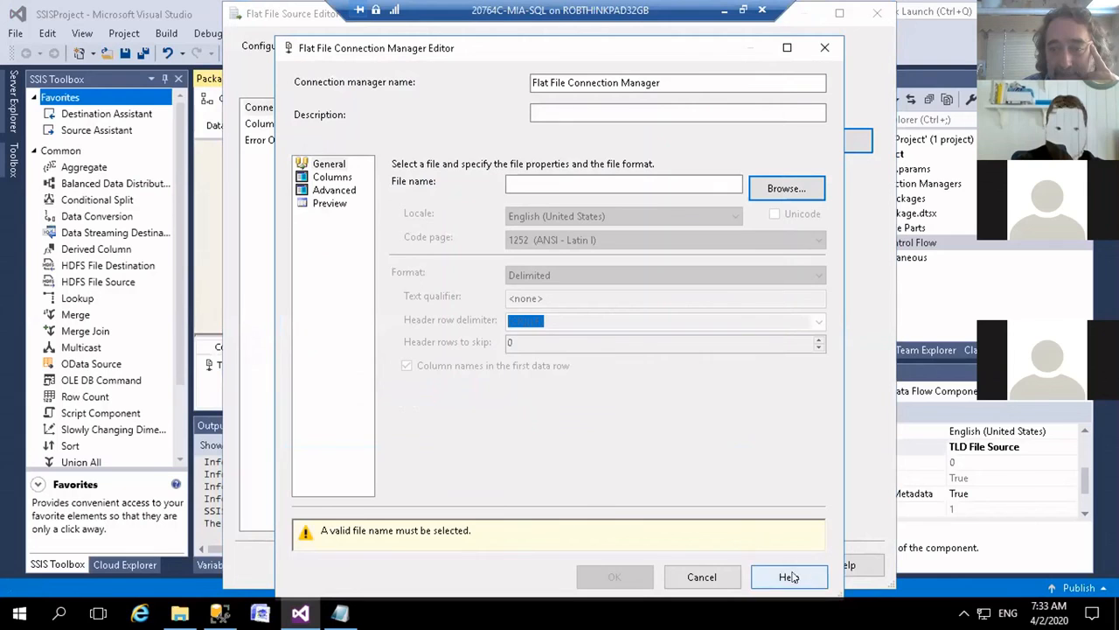
{"action": "left_click", "coordinate": [701, 577]}
{"action": "left_click", "coordinate": [753, 564]}
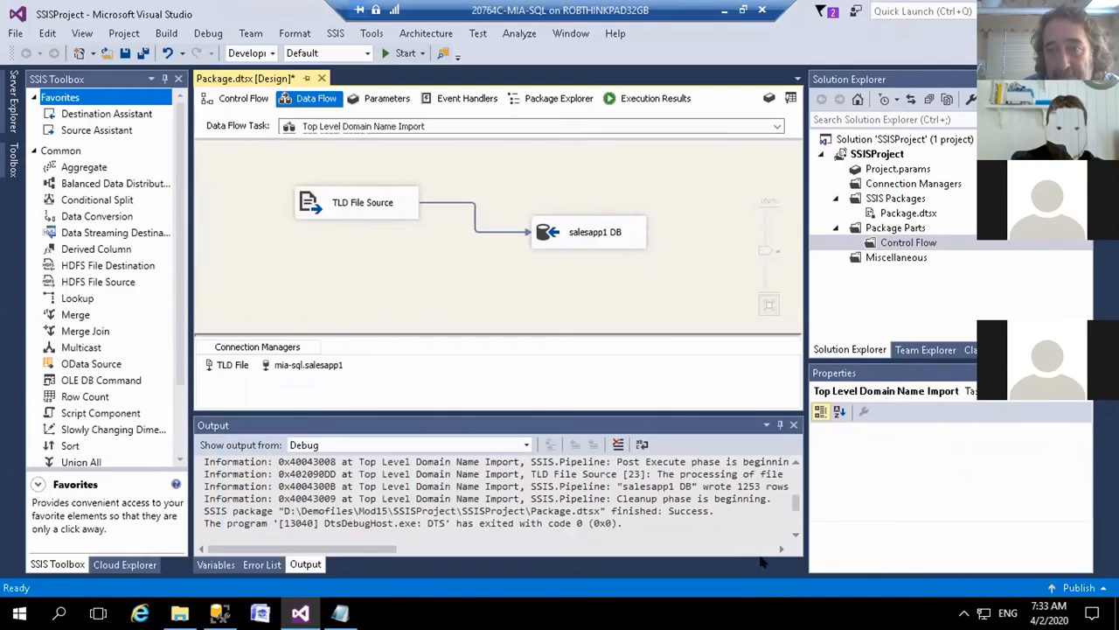
Step: Switch to the PowerPoint presentation and advance to slide 20 about the SQL Server Import and Export Wizard
{"action": "left_click", "coordinate": [1049, 11]}
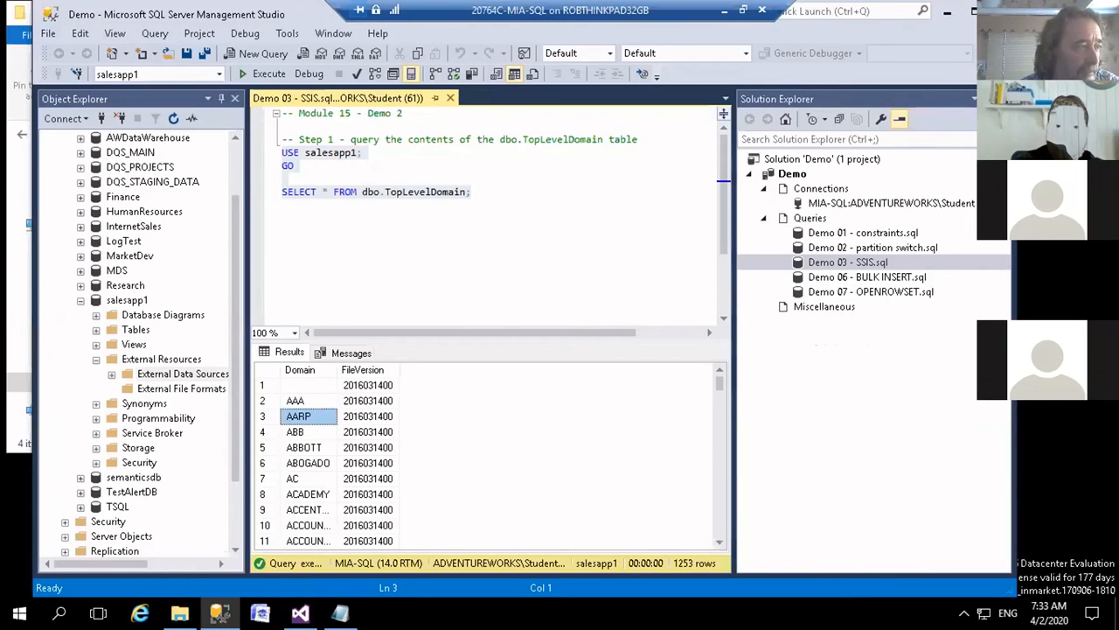
{"action": "left_click", "coordinate": [725, 11]}
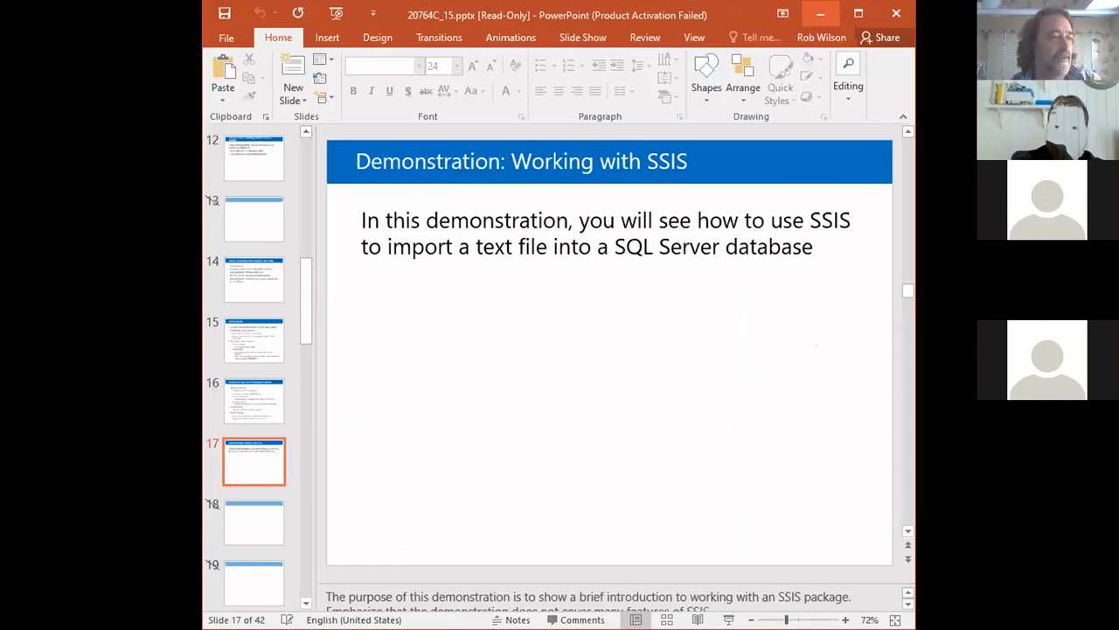
{"action": "left_click", "coordinate": [909, 560]}
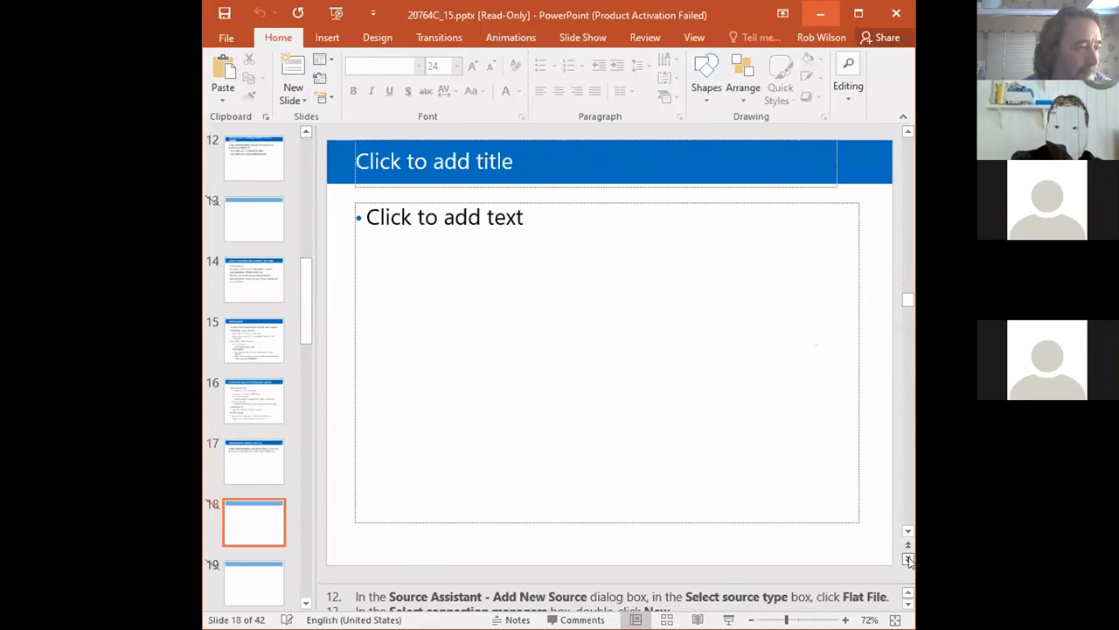
{"action": "left_click", "coordinate": [908, 560]}
{"action": "left_click", "coordinate": [909, 559]}
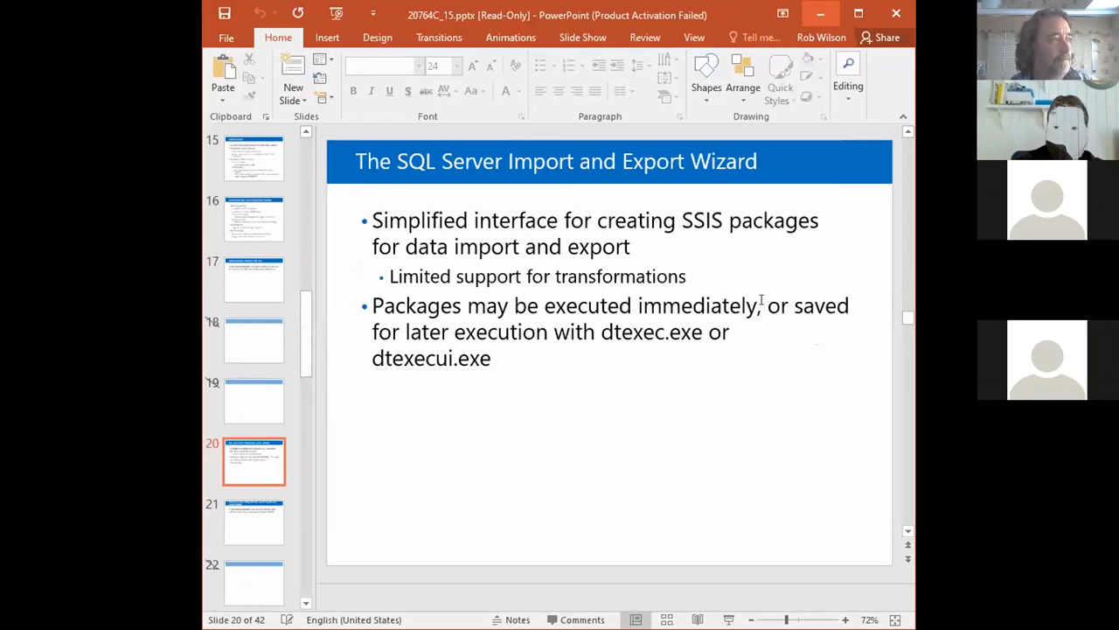
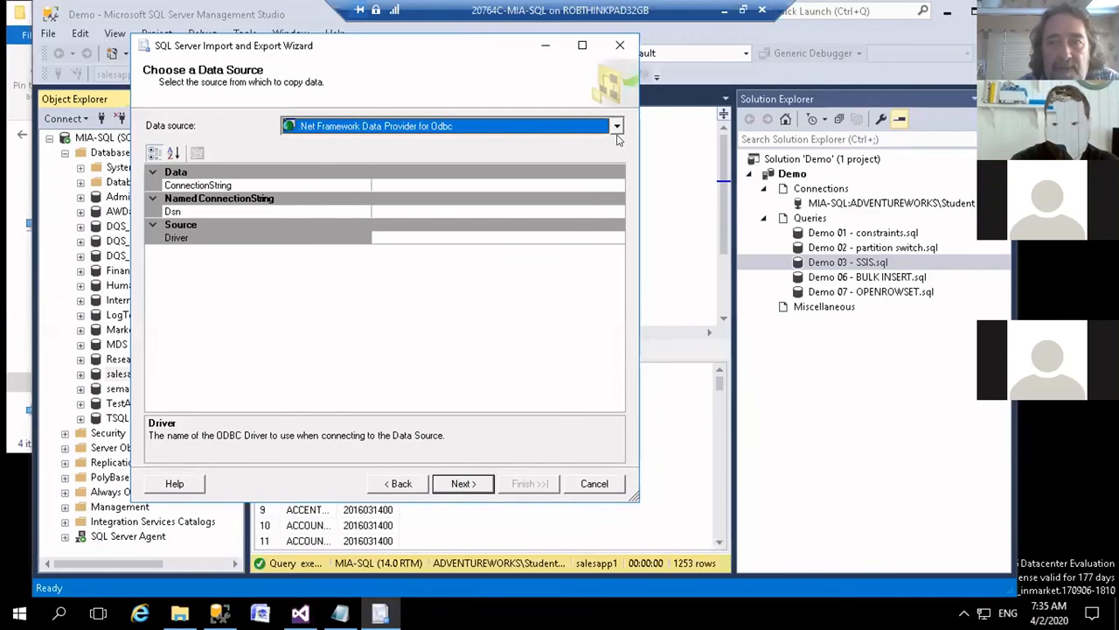
{"action": "left_click", "coordinate": [617, 126]}
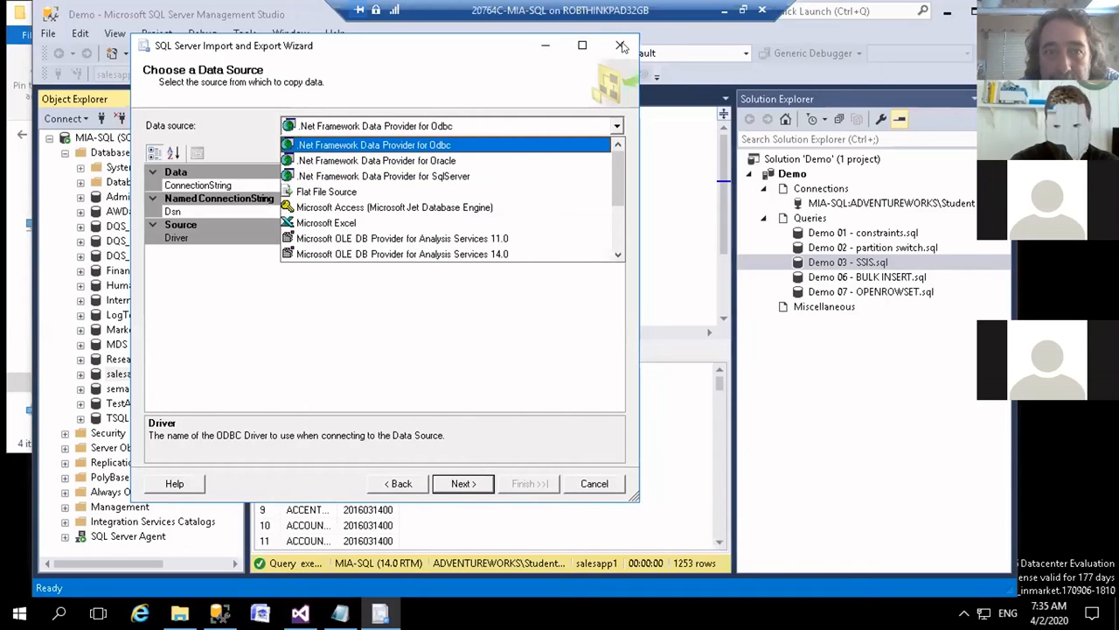
{"action": "left_click", "coordinate": [453, 67]}
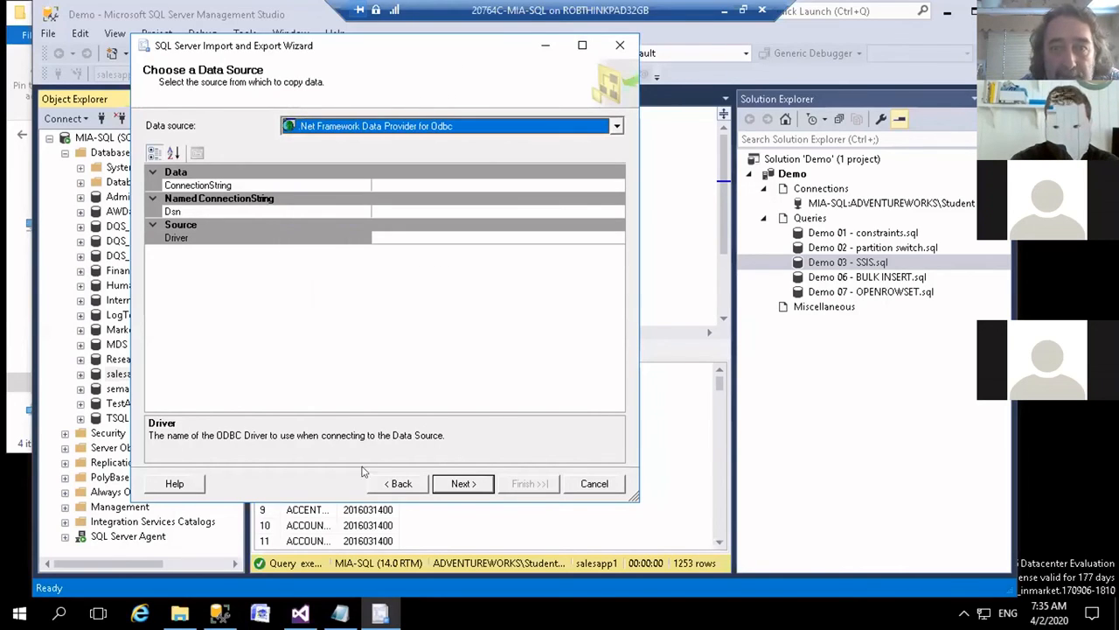
{"action": "left_click", "coordinate": [464, 483]}
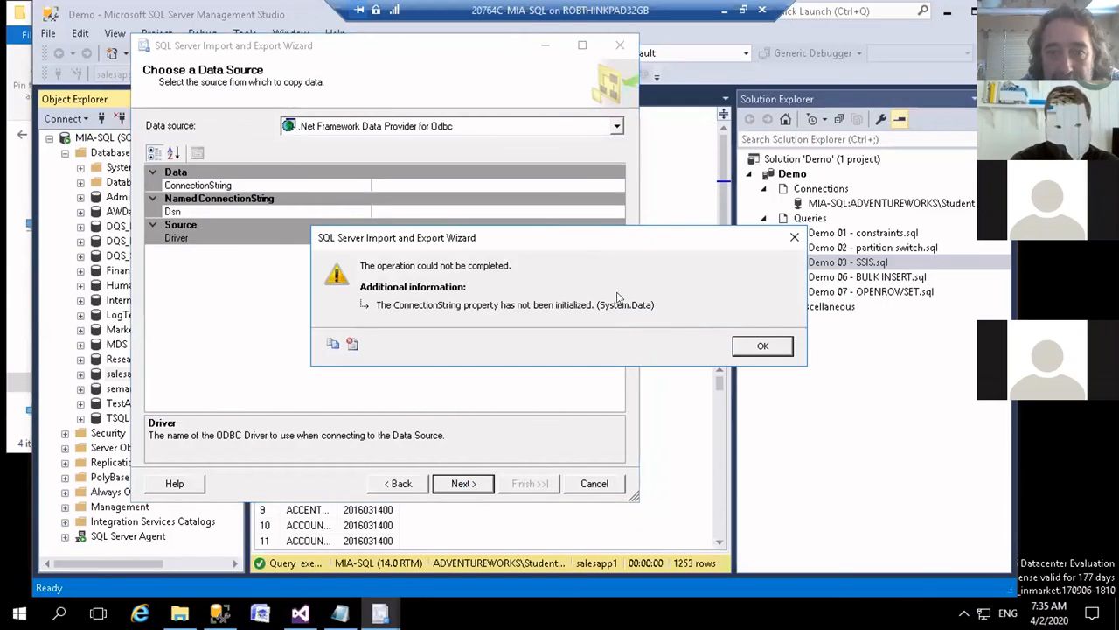
{"action": "left_click", "coordinate": [763, 346]}
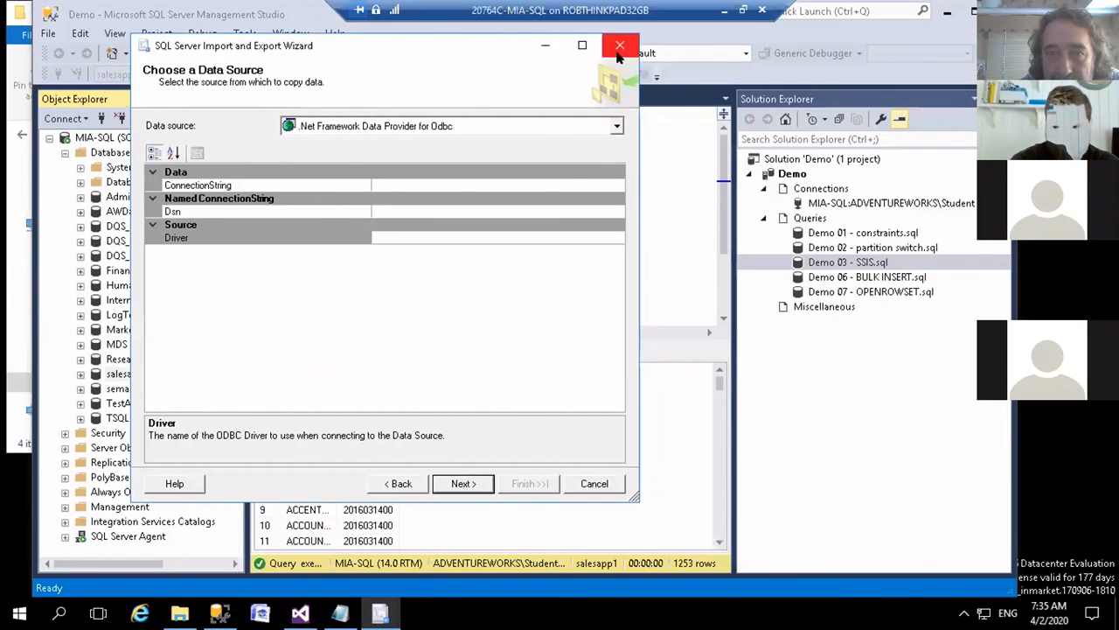
{"action": "left_click", "coordinate": [620, 44]}
Step: Start exporting data from the salesapp1 database and choose SQL Server Native Client 11.0 as the data source
{"action": "right_click", "coordinate": [121, 374]}
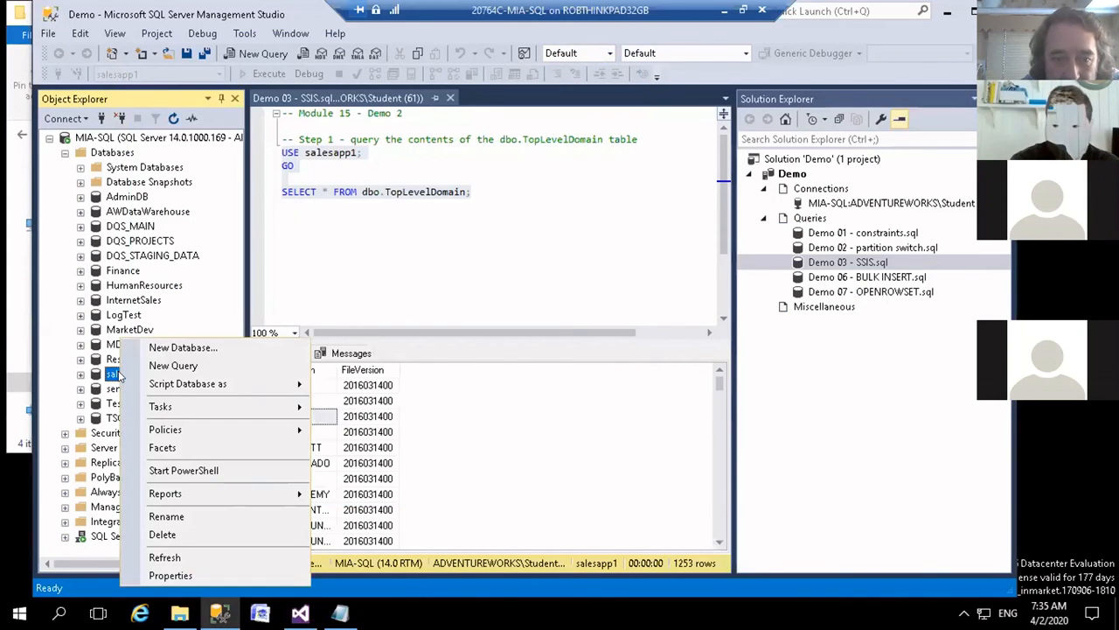
{"action": "mouse_move", "coordinate": [194, 407]}
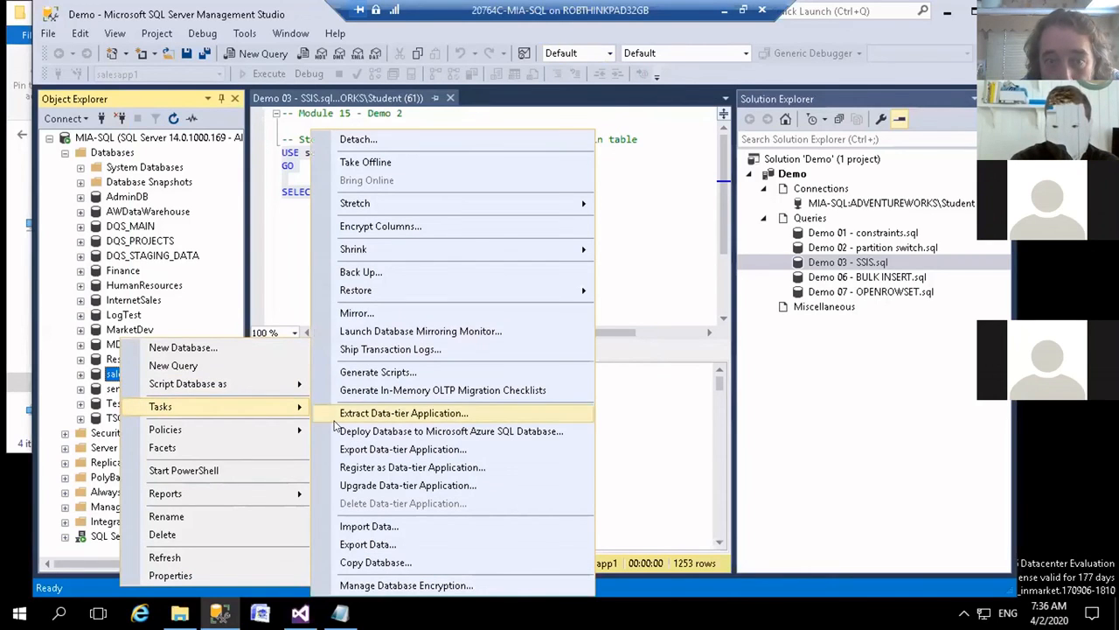
{"action": "left_click", "coordinate": [381, 545]}
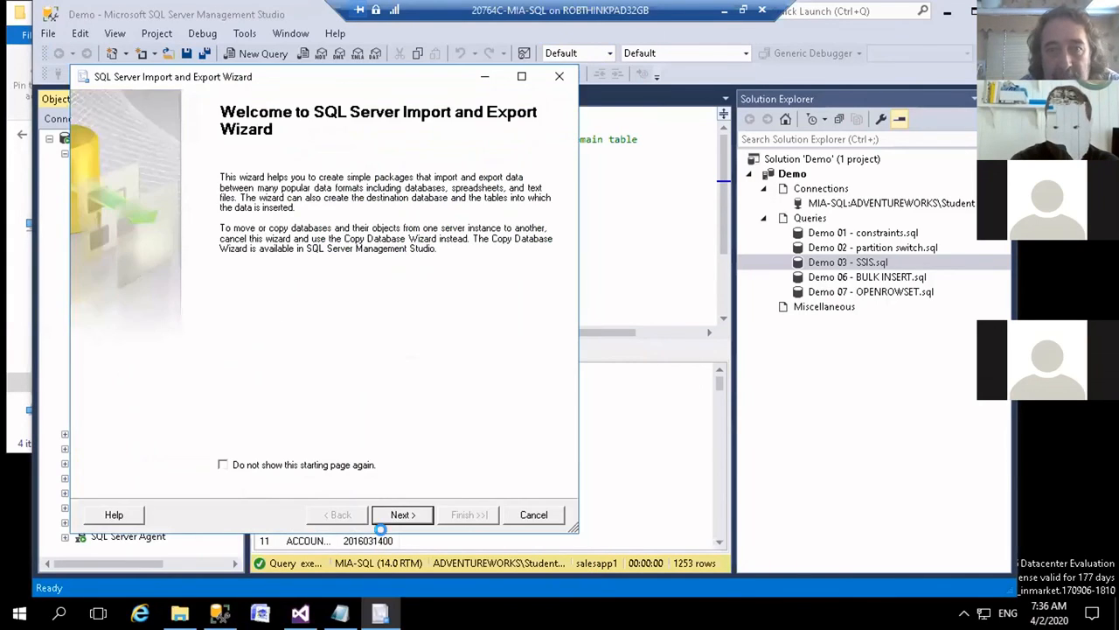
{"action": "left_click", "coordinate": [393, 509]}
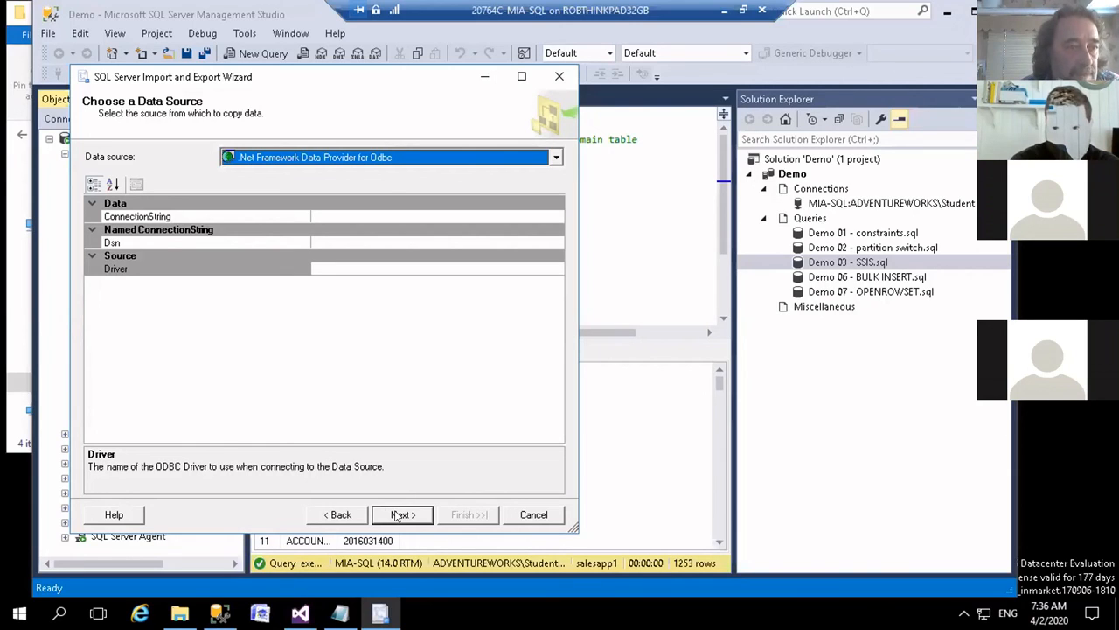
{"action": "left_click", "coordinate": [557, 157]}
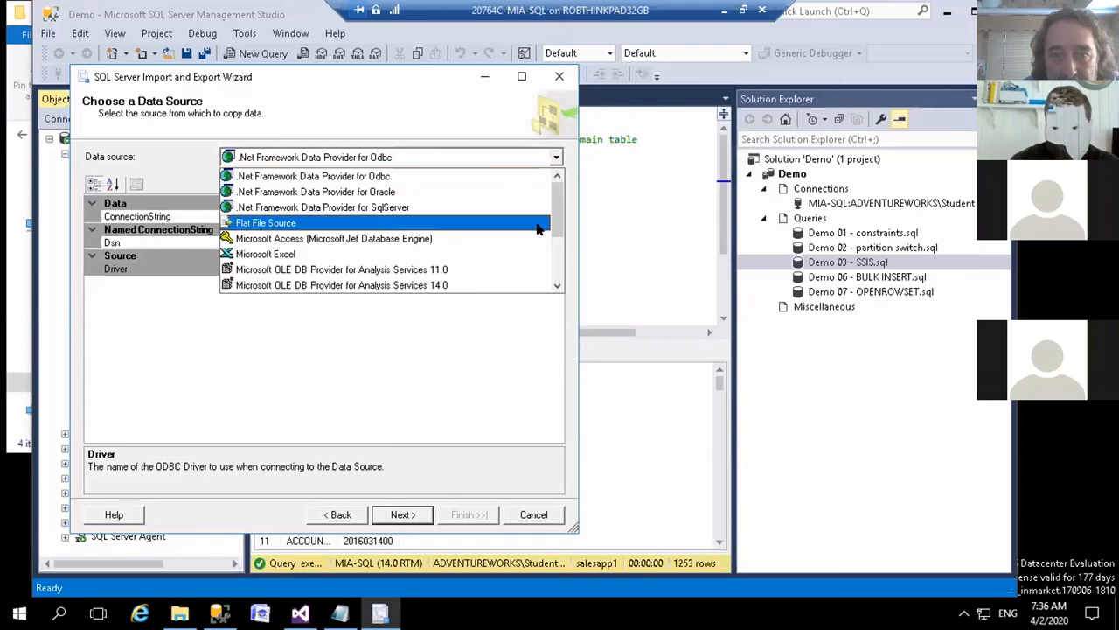
{"action": "scroll", "coordinate": [249, 280], "scroll_direction": "down", "scroll_amount": 2}
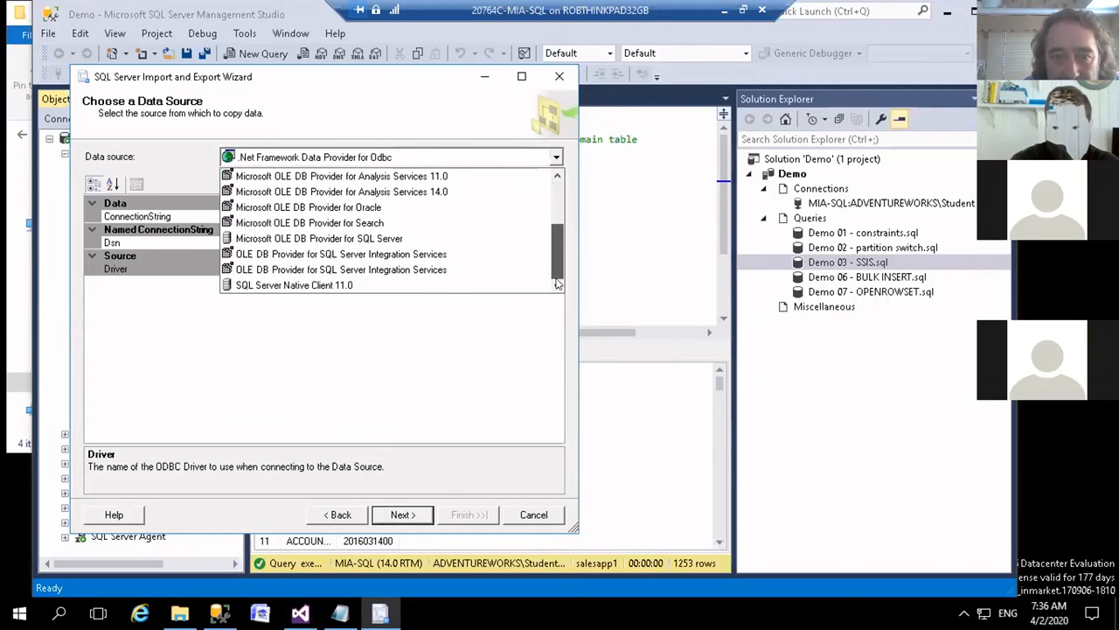
{"action": "left_click", "coordinate": [264, 285]}
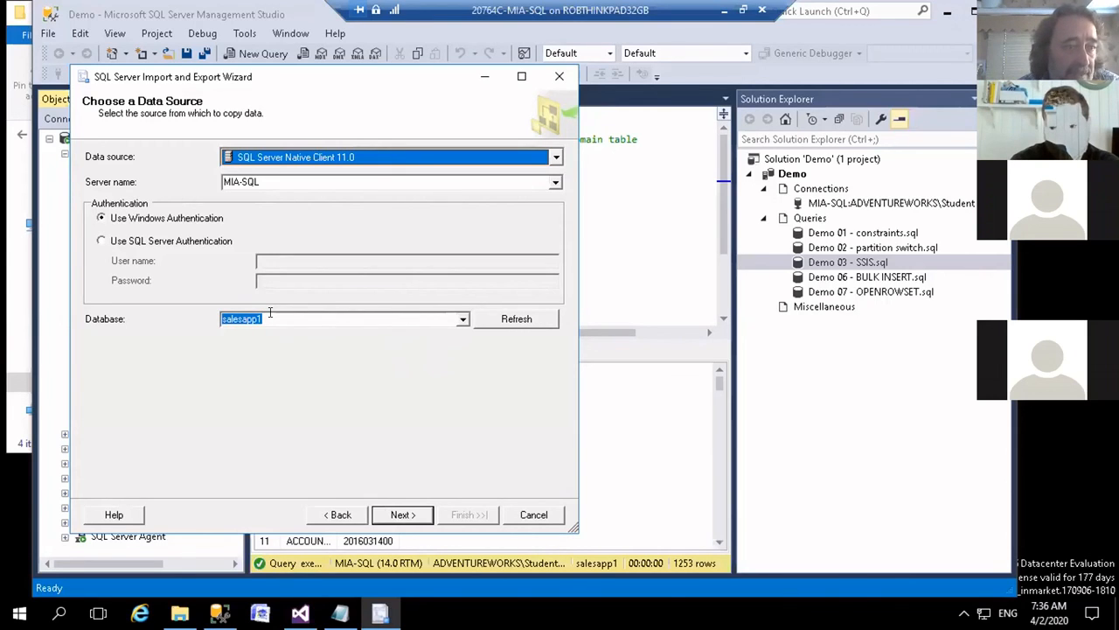
Step: Accept salesapp1 on MIA-SQL as the source and choose Flat File Destination as the export destination
{"action": "left_click", "coordinate": [401, 516]}
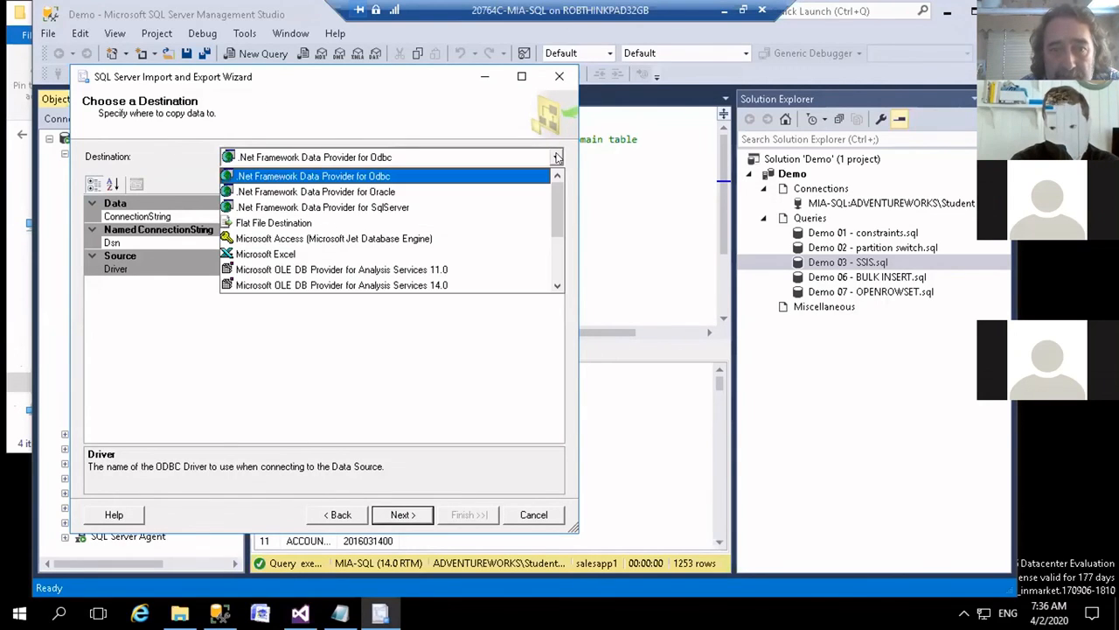
{"action": "left_click", "coordinate": [556, 157]}
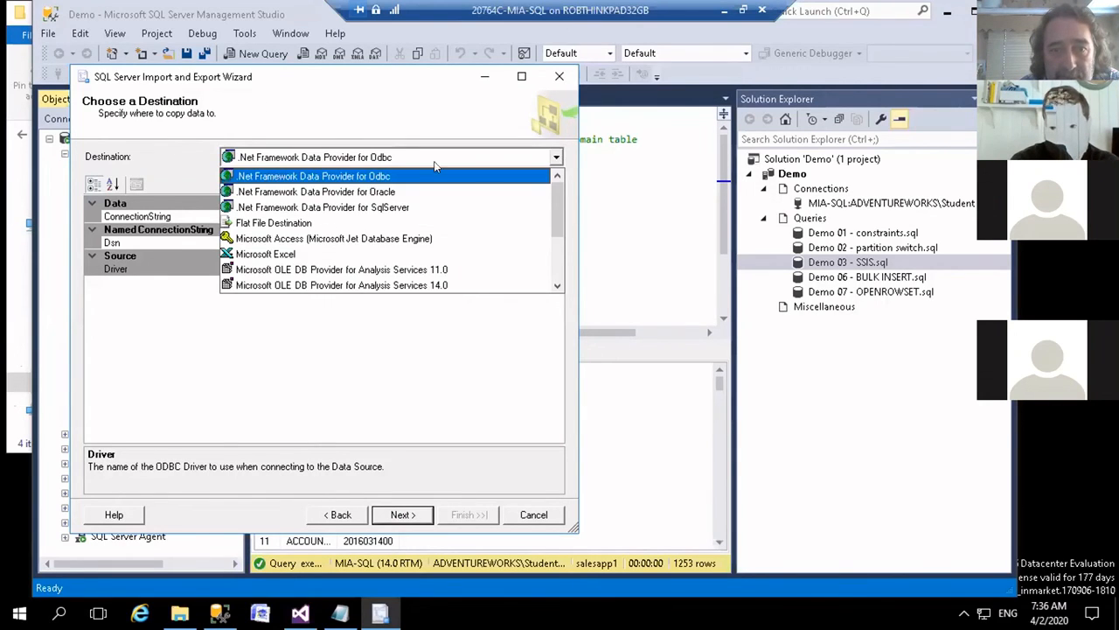
{"action": "left_click", "coordinate": [272, 224]}
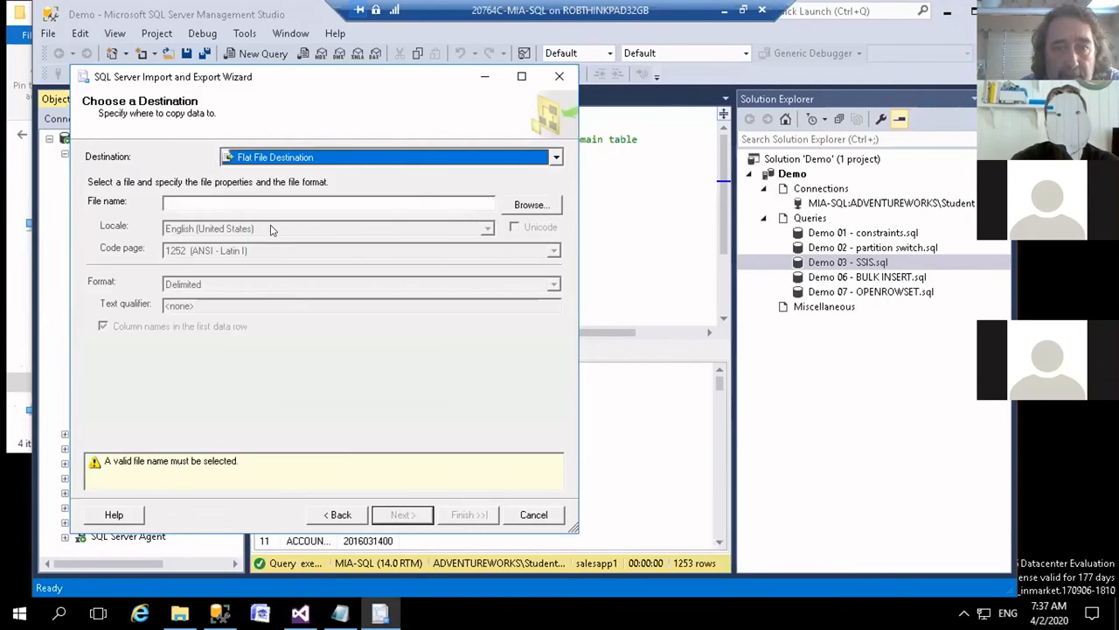
Step: Set the destination file to export2.txt in the D:\Demofiles\Mod15 folder
{"action": "left_click", "coordinate": [529, 204]}
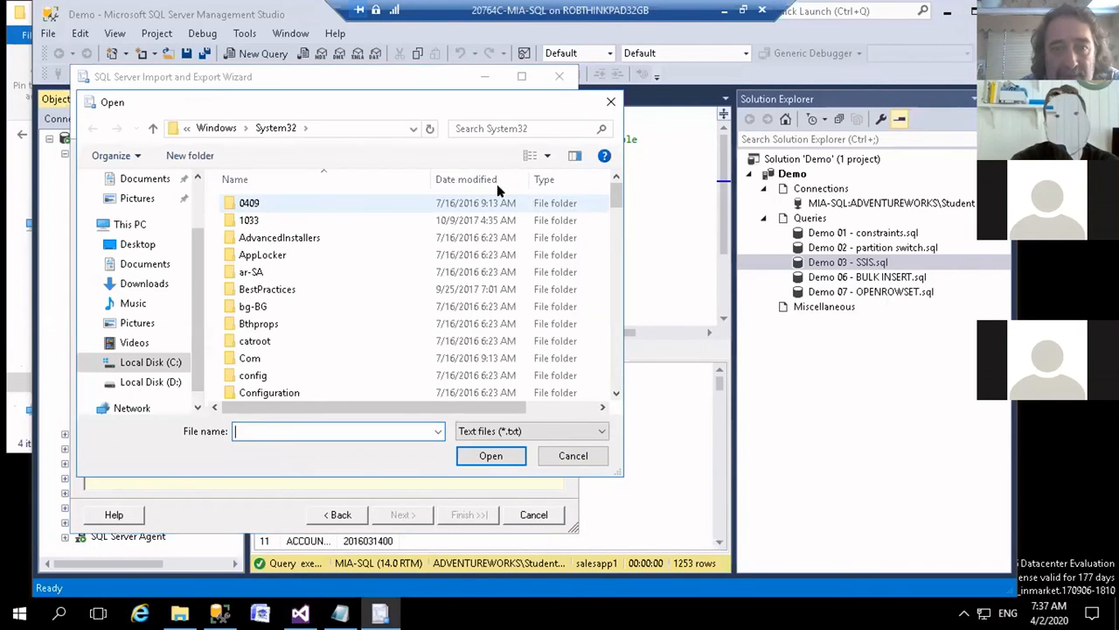
{"action": "left_click", "coordinate": [150, 382]}
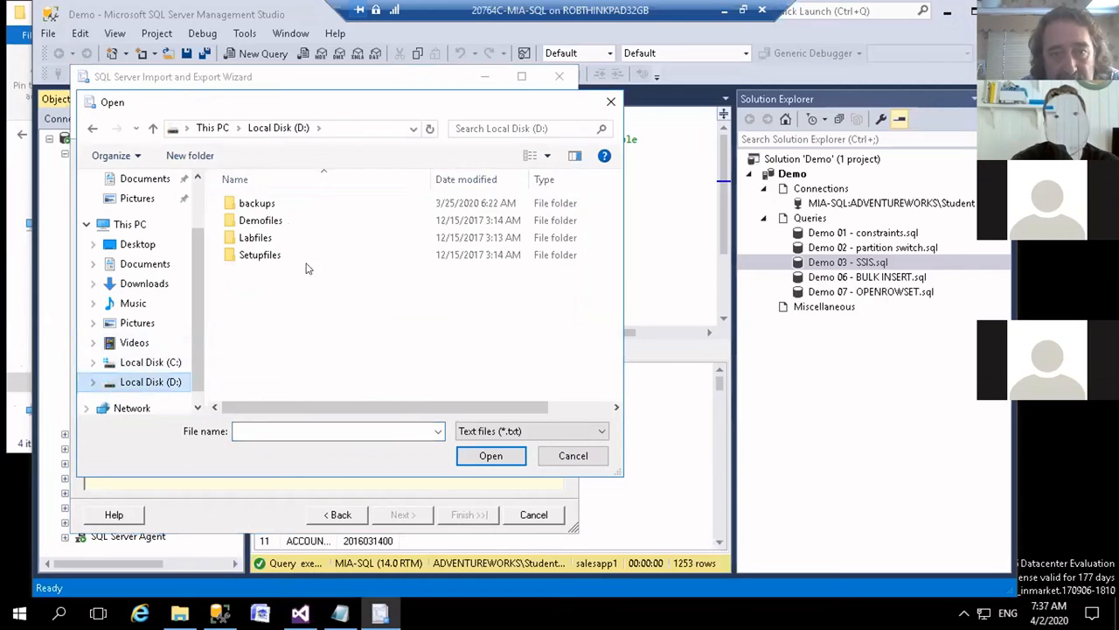
{"action": "double_click", "coordinate": [278, 223]}
{"action": "scroll", "coordinate": [253, 354], "scroll_direction": "down", "scroll_amount": 1}
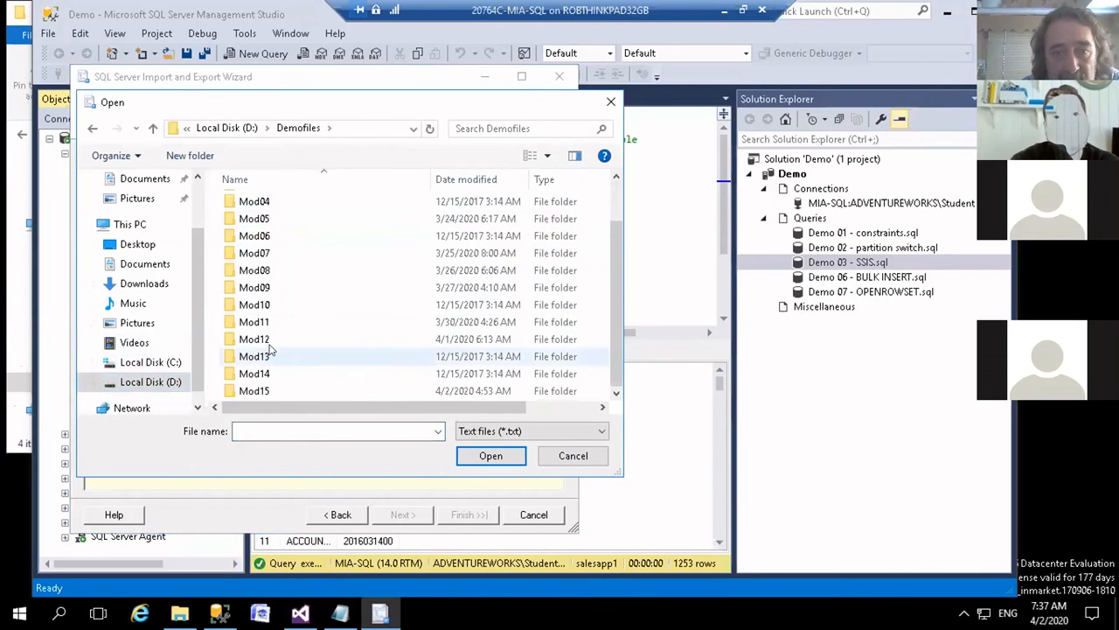
{"action": "double_click", "coordinate": [255, 391]}
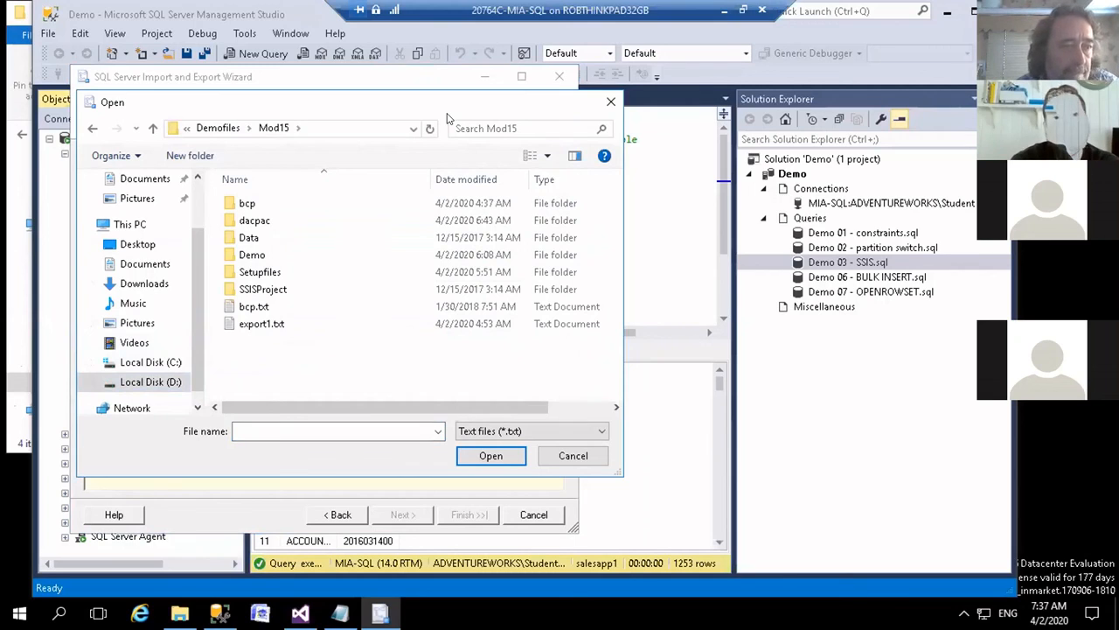
{"action": "left_click", "coordinate": [262, 325]}
{"action": "left_click", "coordinate": [262, 432]}
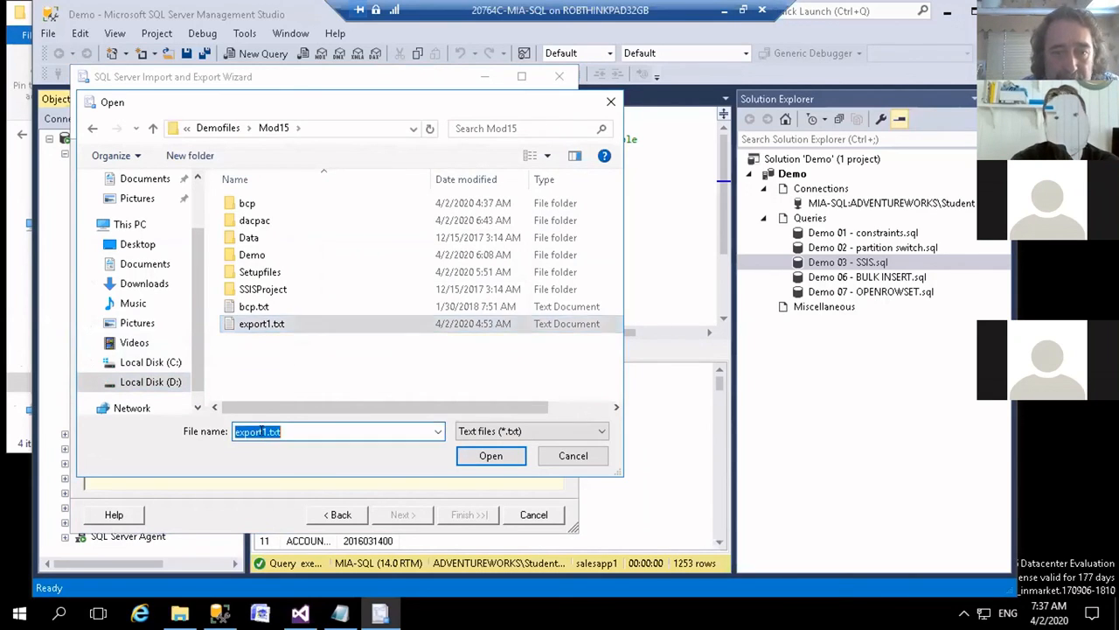
{"action": "left_click", "coordinate": [268, 432]}
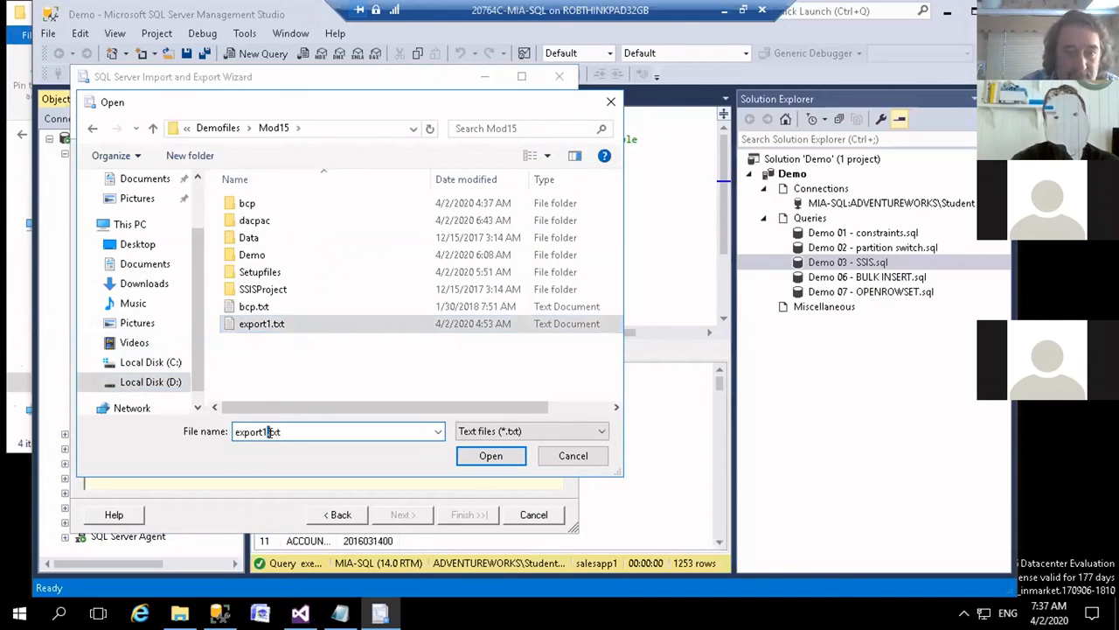
{"action": "key", "text": "BackSpace"}
{"action": "type", "text": "2"}
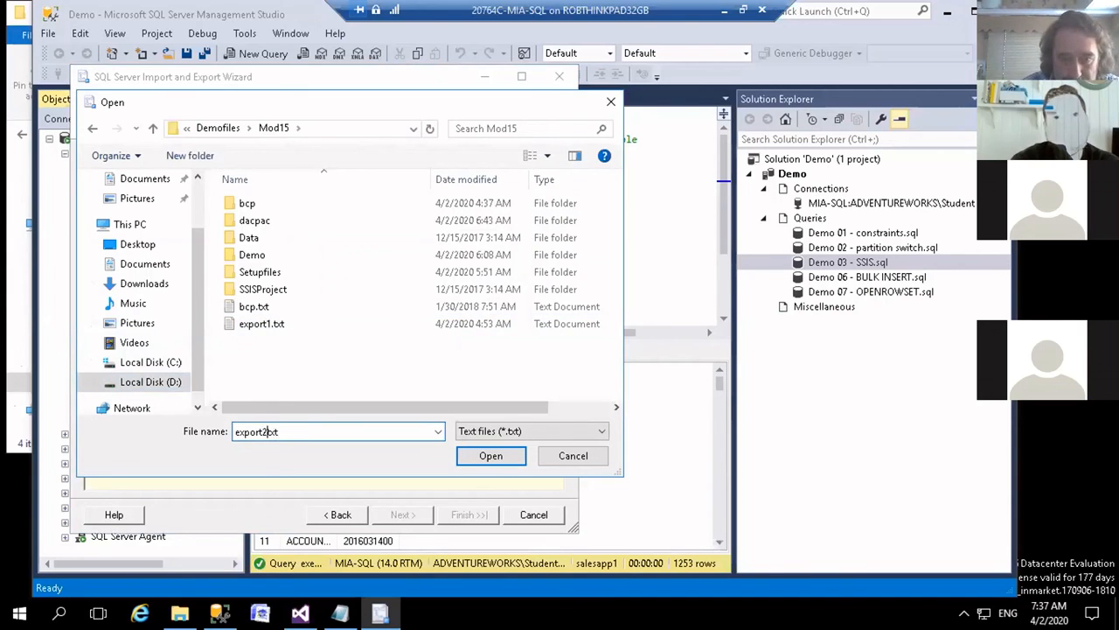
{"action": "left_click", "coordinate": [493, 458]}
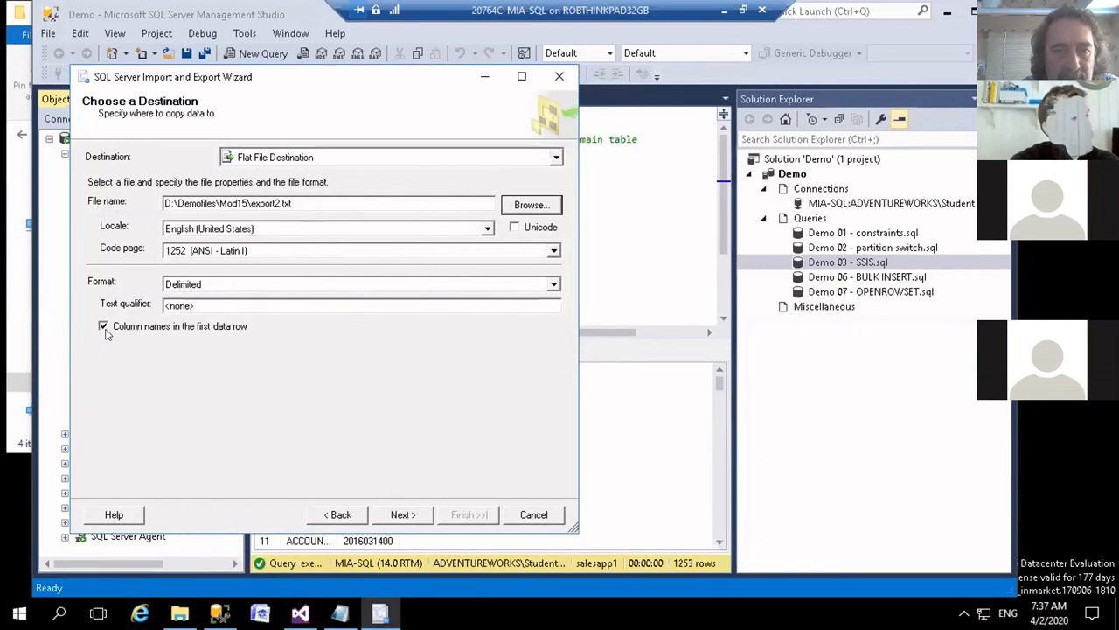
Step: Keep copying data from tables or views and choose [Production].[Categories] as the source table
{"action": "left_click", "coordinate": [425, 516]}
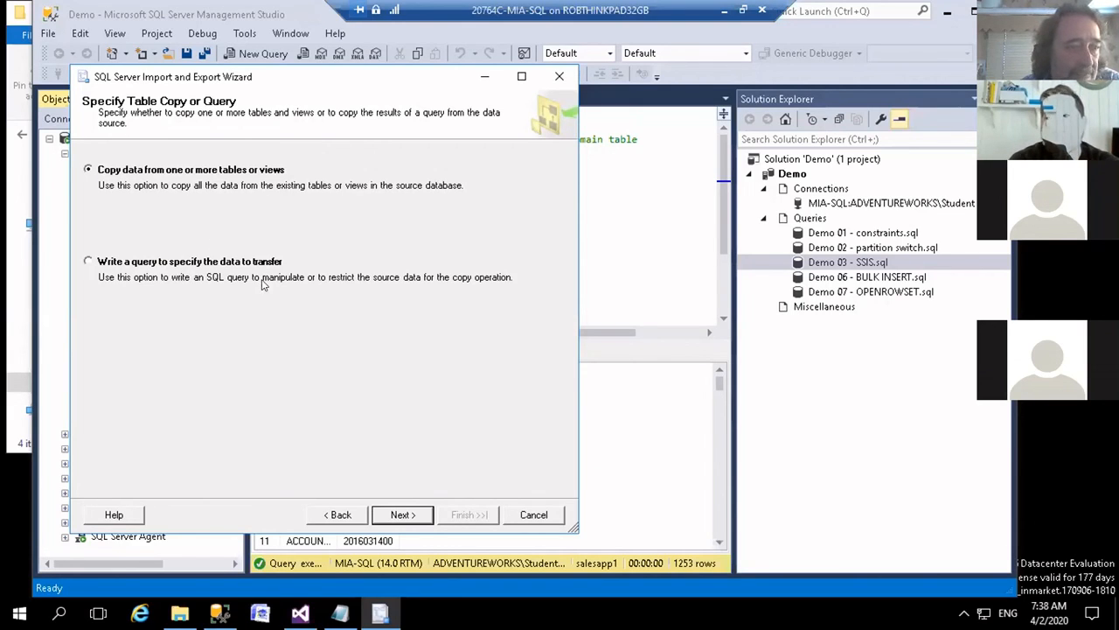
{"action": "left_click", "coordinate": [420, 516]}
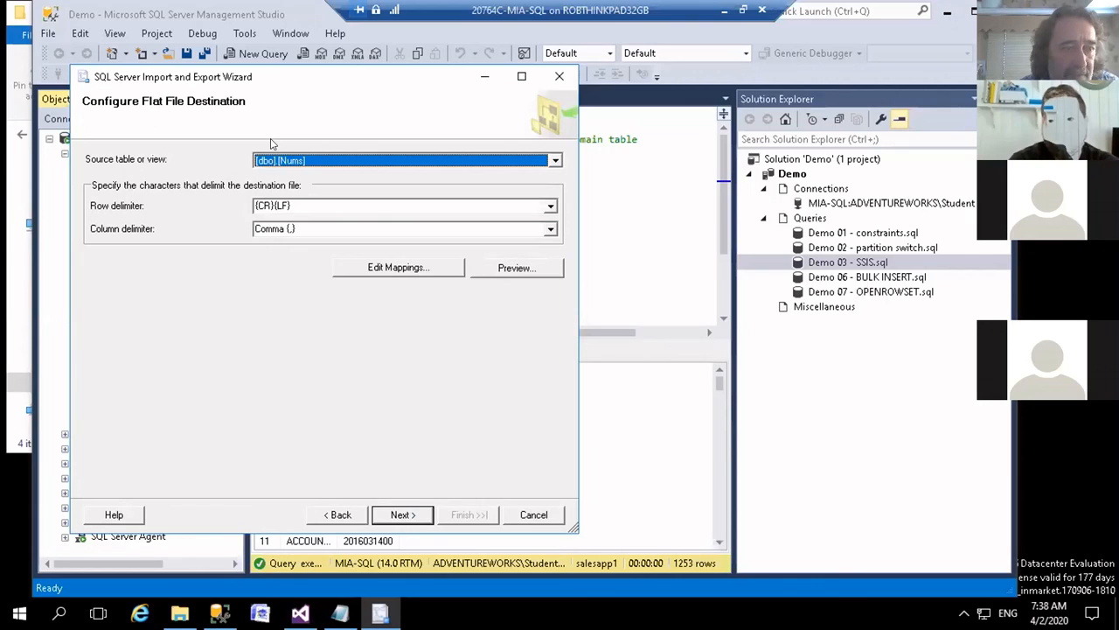
{"action": "left_click", "coordinate": [555, 160]}
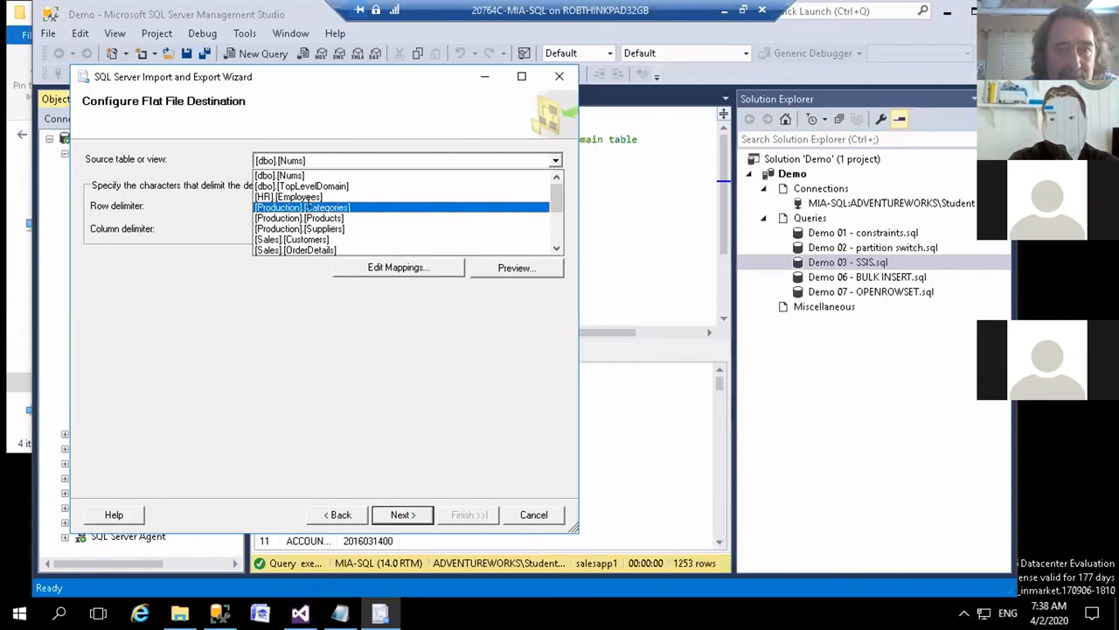
{"action": "left_click", "coordinate": [305, 206]}
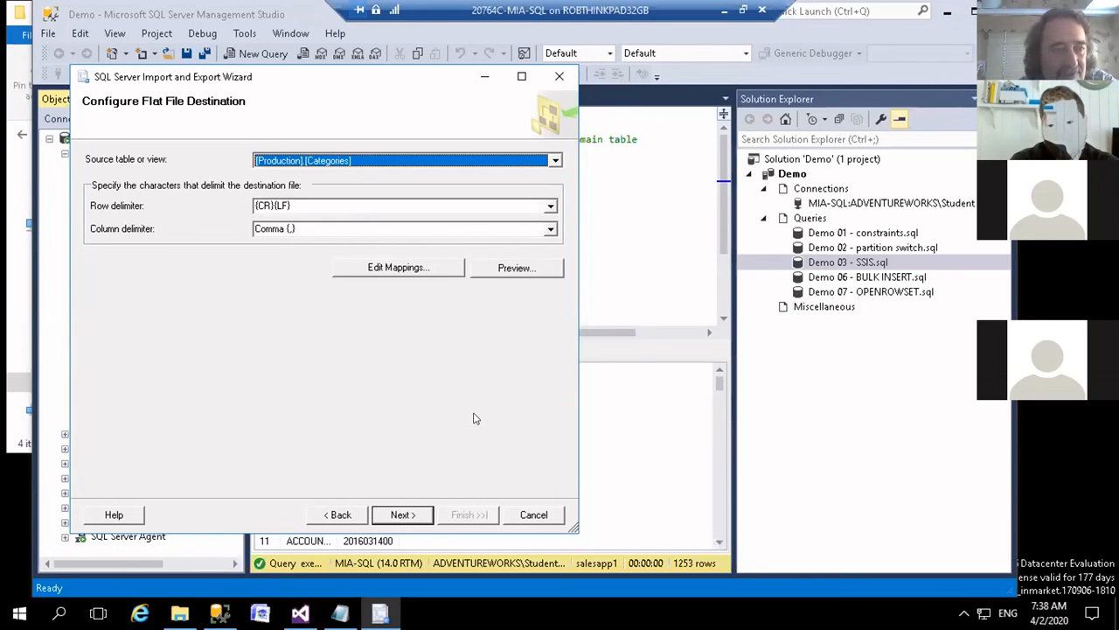
Step: Run the export immediately without saving an SSIS package, and close the wizard
{"action": "left_click", "coordinate": [419, 515]}
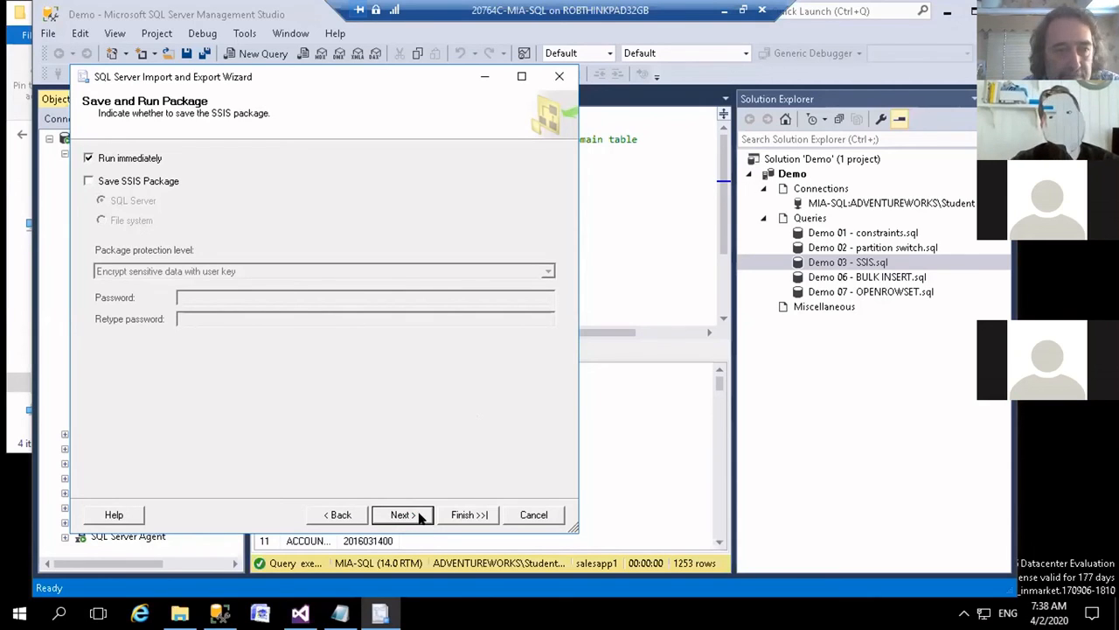
{"action": "left_click", "coordinate": [472, 515]}
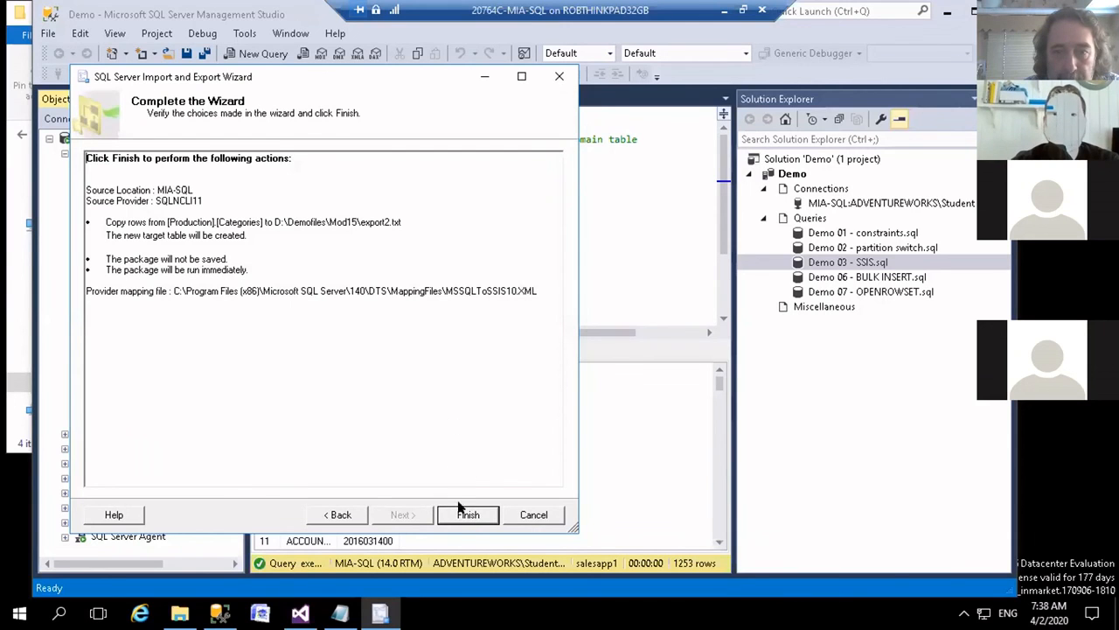
{"action": "left_click", "coordinate": [468, 514]}
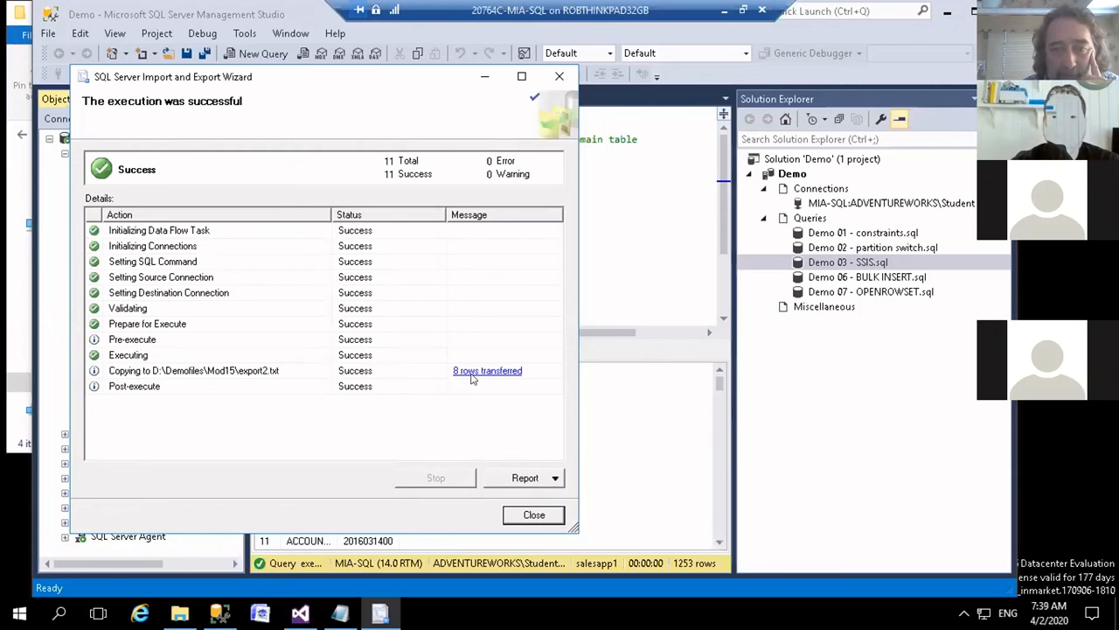
{"action": "left_click", "coordinate": [540, 518]}
Step: Switch to File Explorer, open export2.txt from the Mod15 folder to review its header row, close it and switch to PowerPoint
{"action": "left_click", "coordinate": [179, 614]}
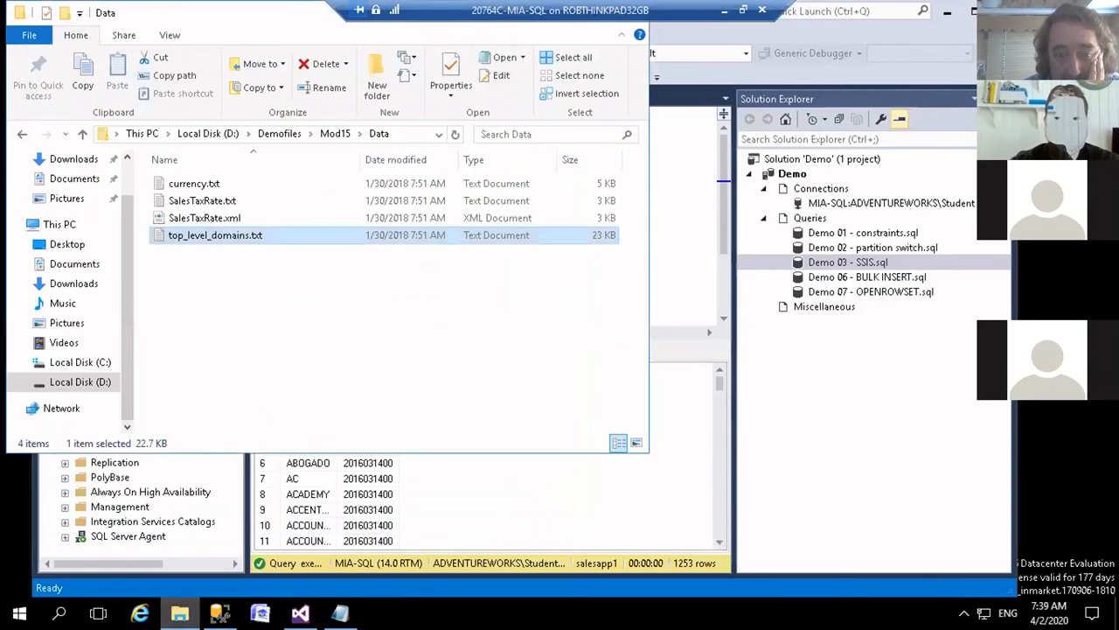
{"action": "left_click", "coordinate": [336, 133]}
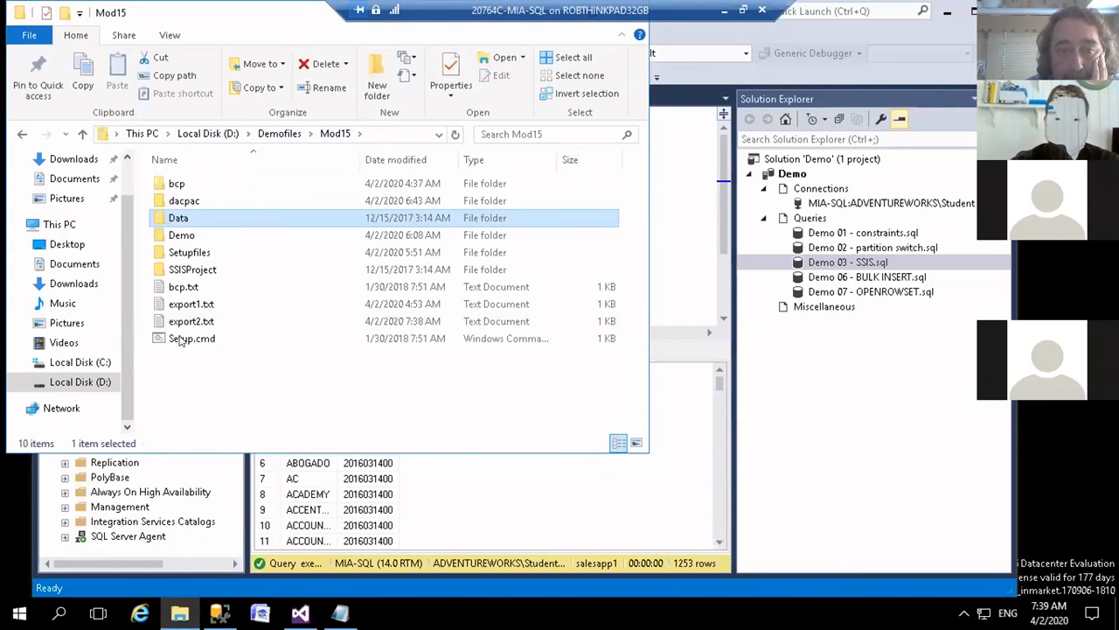
{"action": "left_click", "coordinate": [203, 322]}
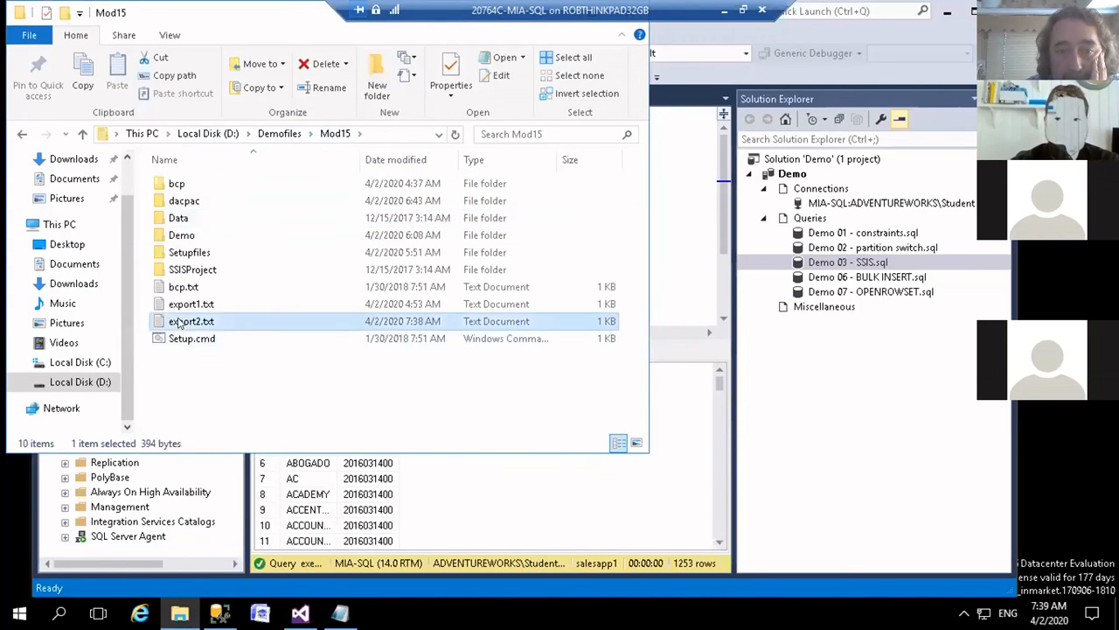
{"action": "double_click", "coordinate": [228, 323]}
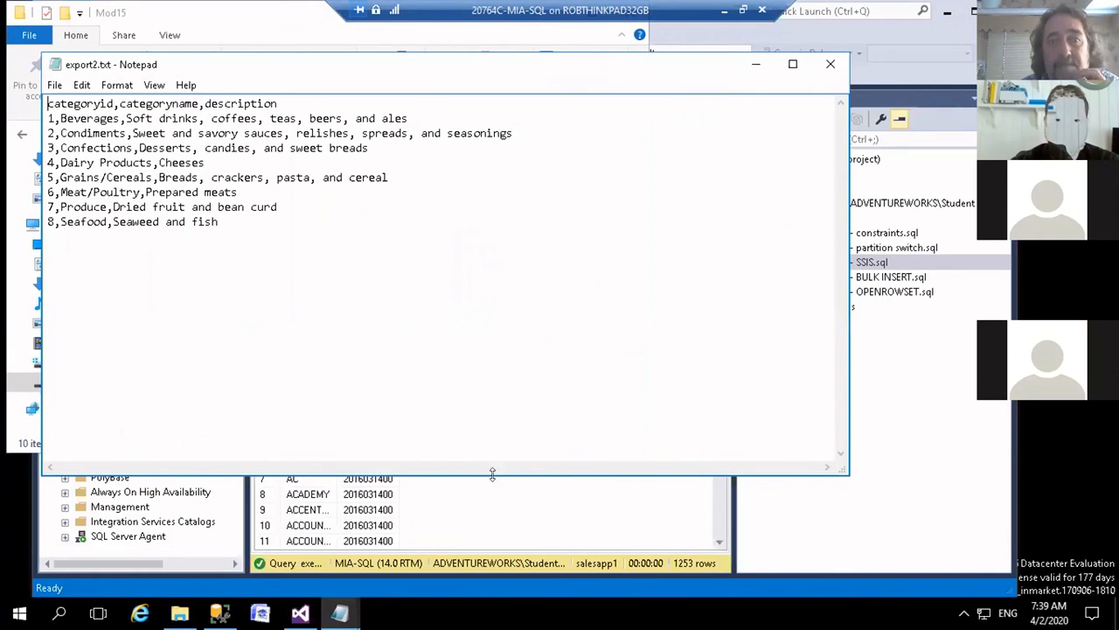
{"action": "left_click_drag", "start_coordinate": [281, 103], "coordinate": [47, 103]}
{"action": "left_click", "coordinate": [280, 103]}
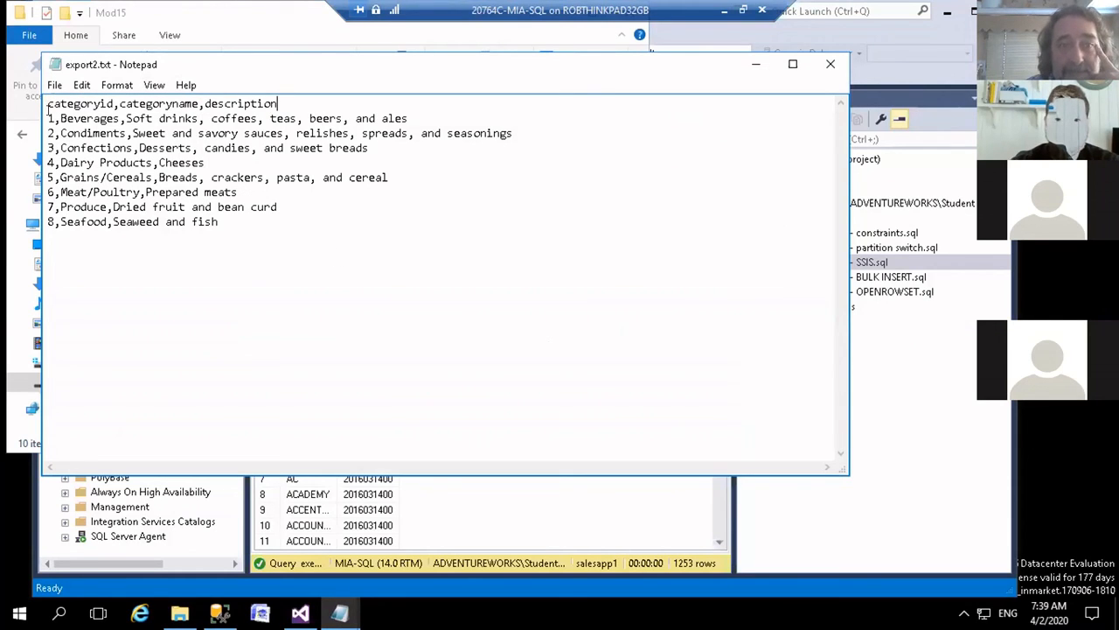
{"action": "left_click", "coordinate": [831, 63]}
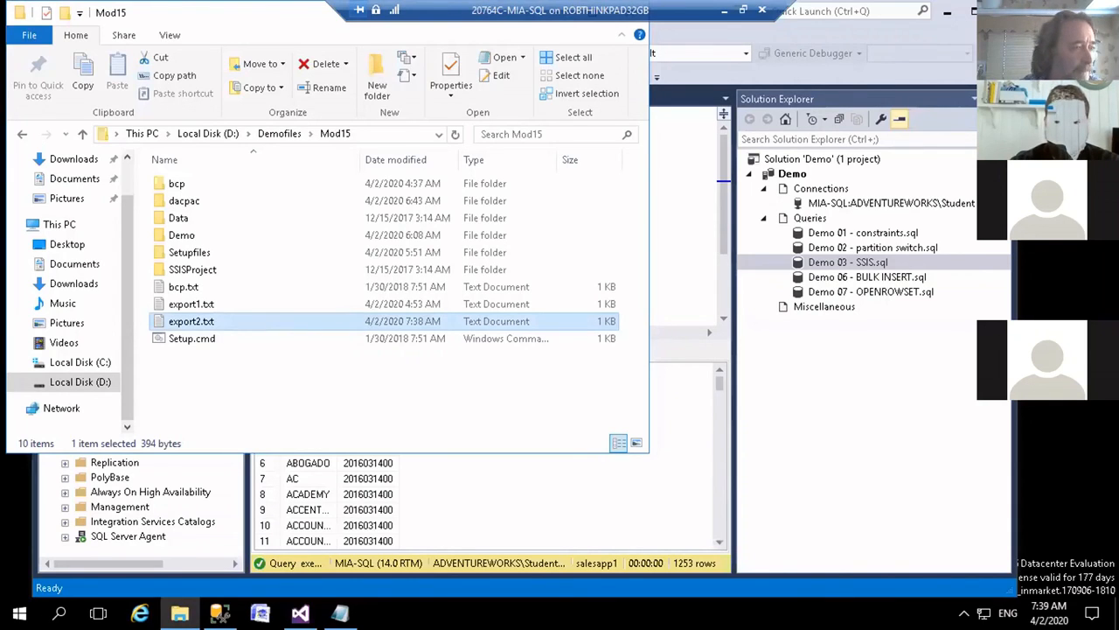
{"action": "key", "text": "alt+Tab"}
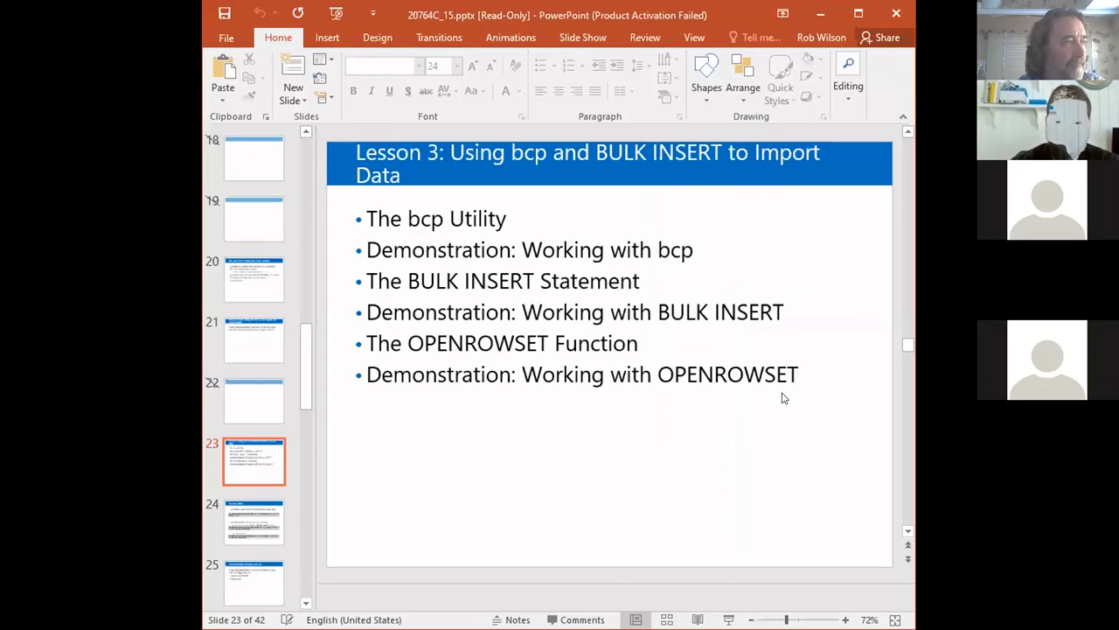
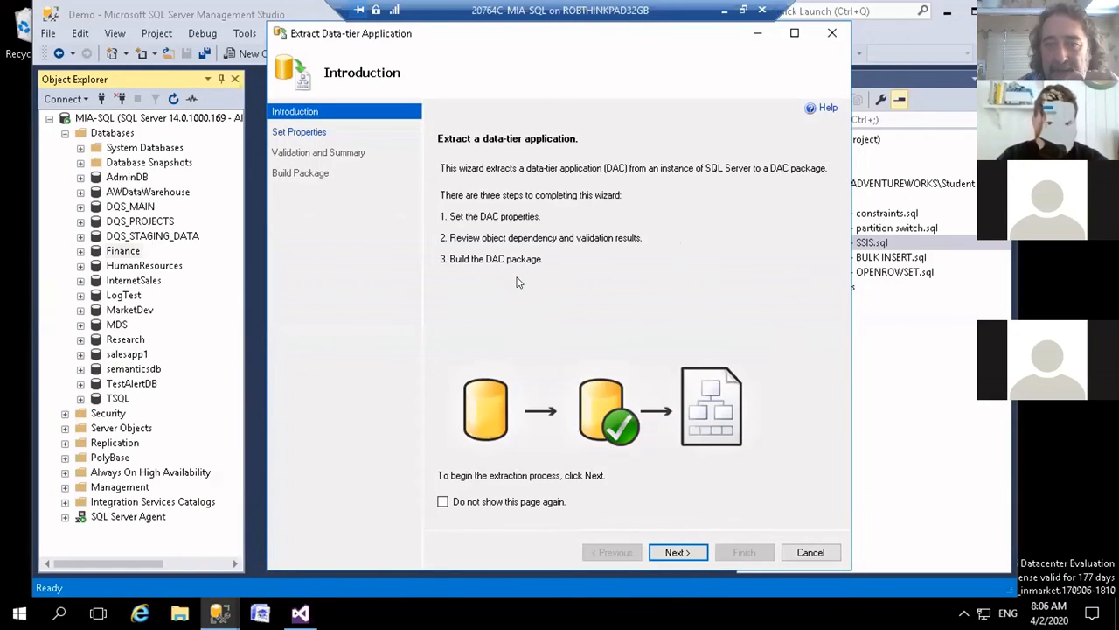
Step: Set the Finance data-tier application's DAC package file to Finance2.dacpac in D:\Demofiles\Mod15\dacpac
{"action": "left_click", "coordinate": [673, 553]}
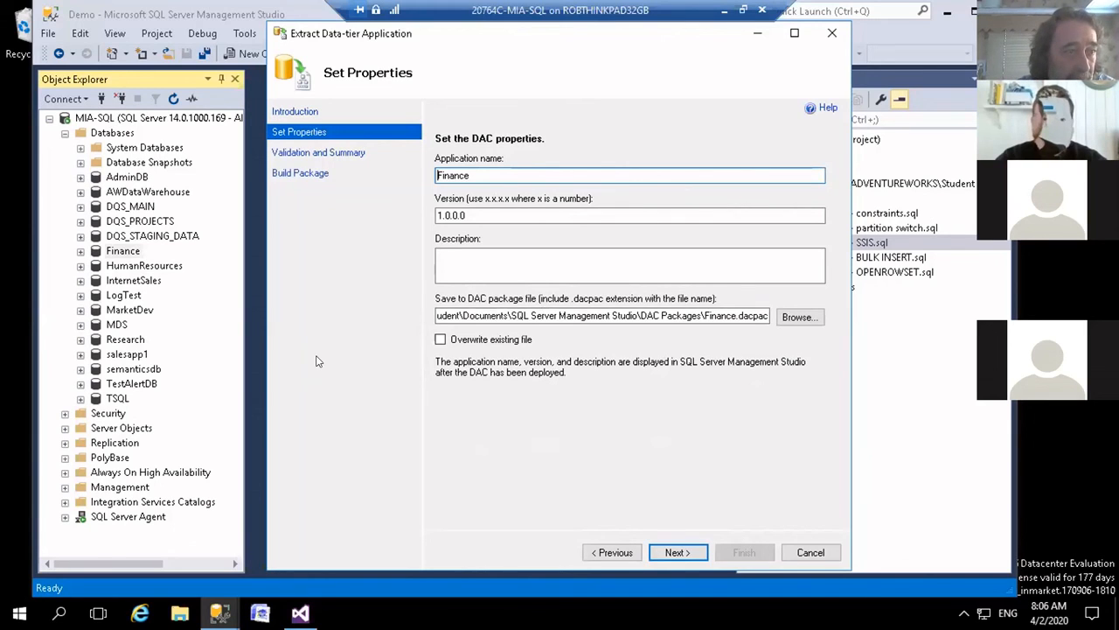
{"action": "left_click", "coordinate": [800, 317]}
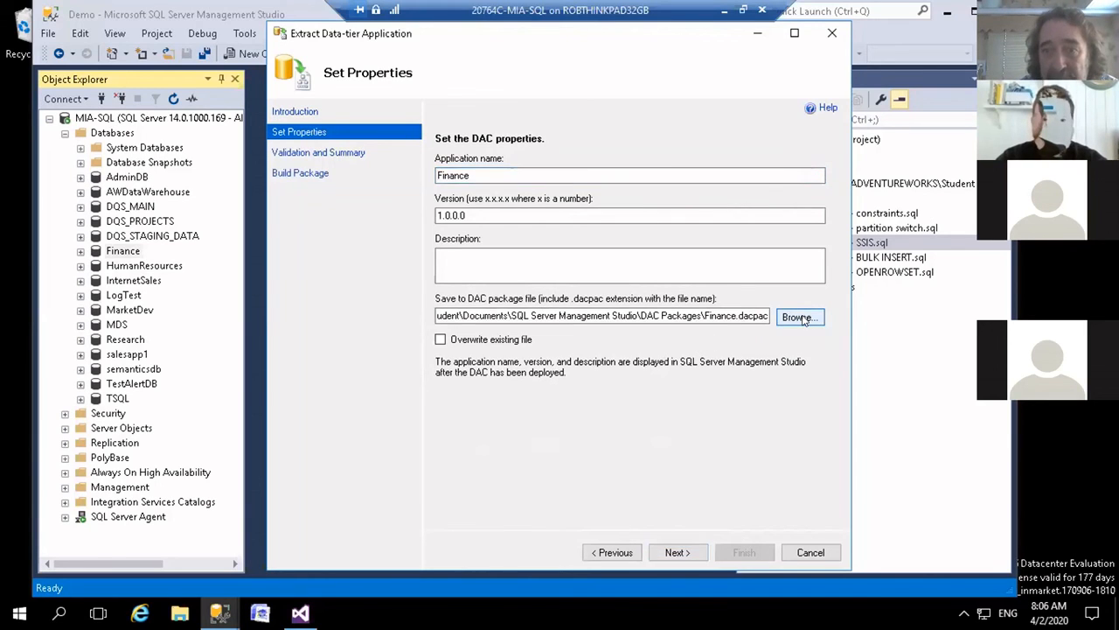
{"action": "left_click", "coordinate": [348, 319]}
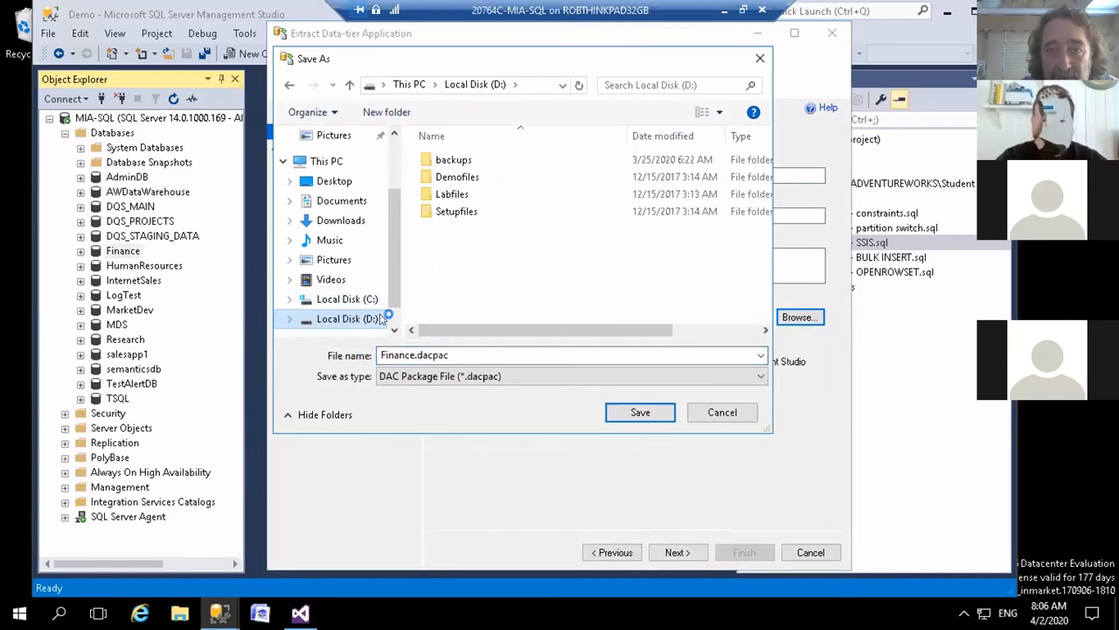
{"action": "double_click", "coordinate": [464, 180]}
{"action": "scroll", "coordinate": [477, 258], "scroll_direction": "down", "scroll_amount": 2}
{"action": "double_click", "coordinate": [458, 313]}
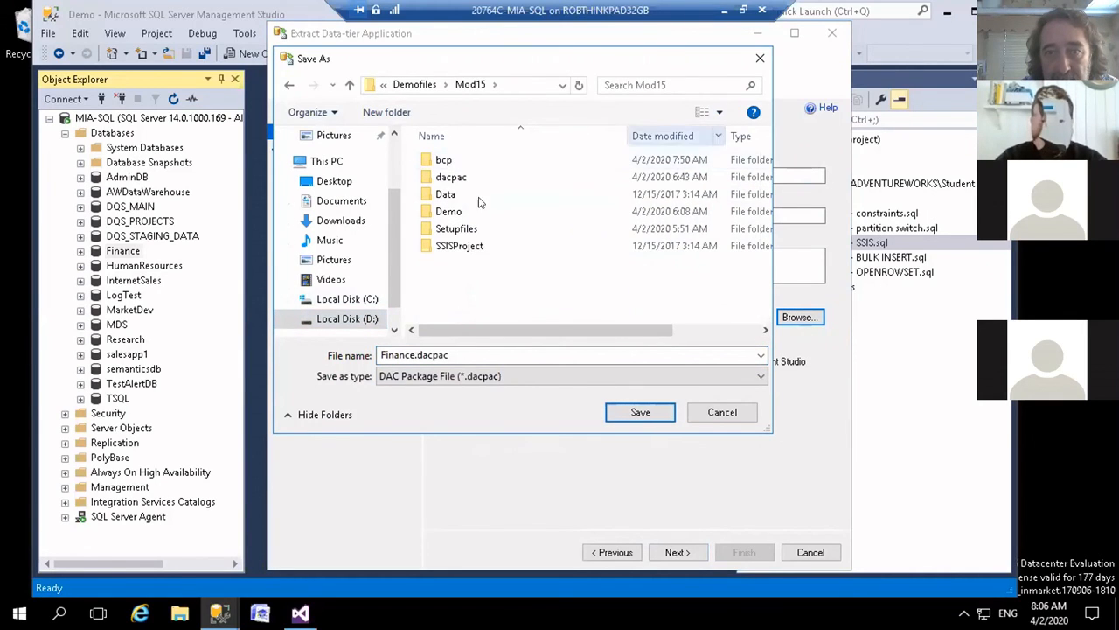
{"action": "double_click", "coordinate": [451, 178]}
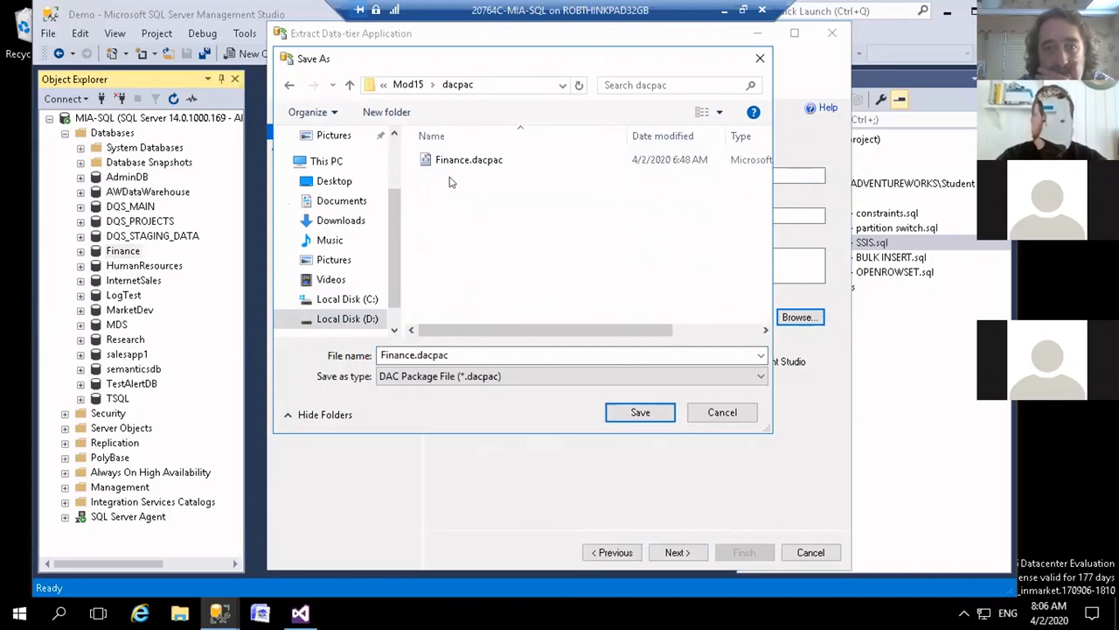
{"action": "left_click", "coordinate": [417, 354]}
{"action": "left_click", "coordinate": [411, 355]}
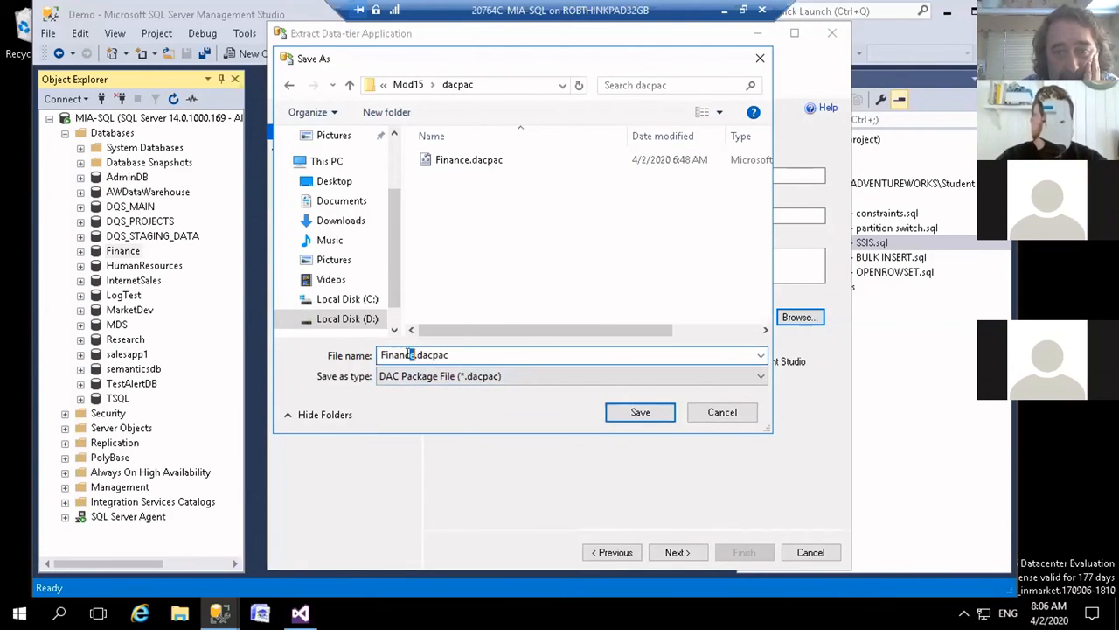
{"action": "type", "text": "2"}
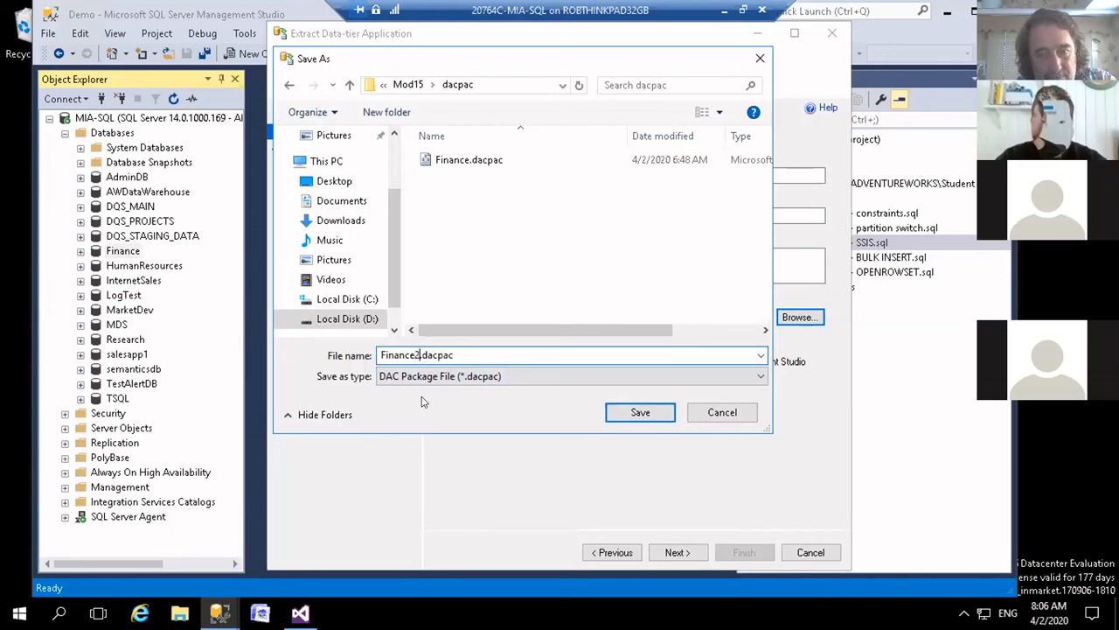
{"action": "left_click", "coordinate": [651, 417]}
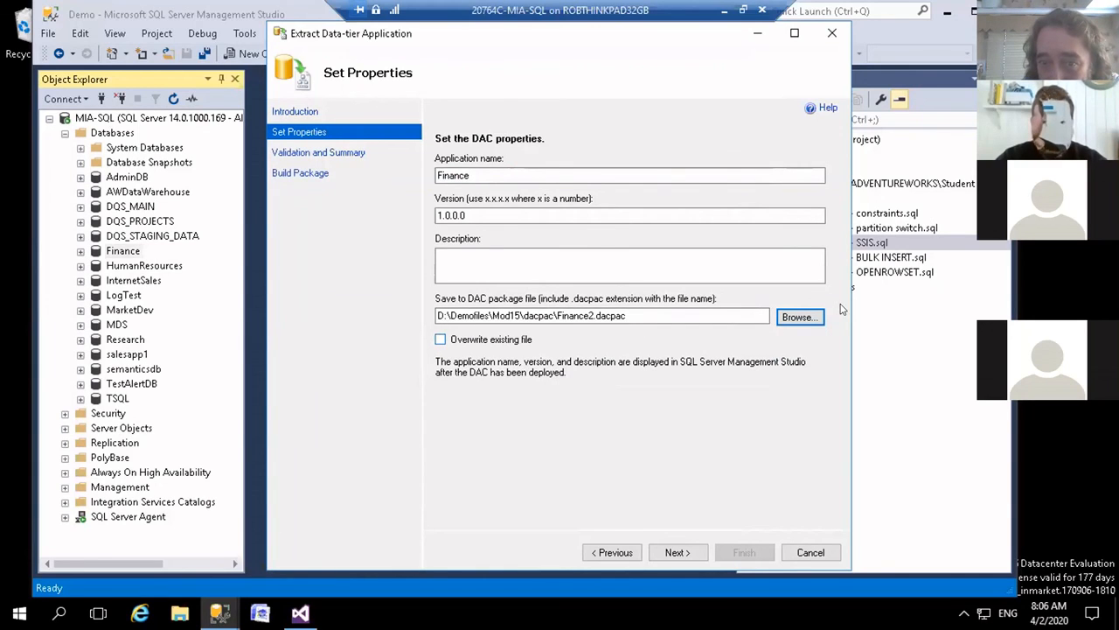
Step: Change the DAC package file to the existing Finance.dacpac in D:\Demofiles\Mod15\dacpac and allow overwriting it
{"action": "left_click", "coordinate": [806, 317]}
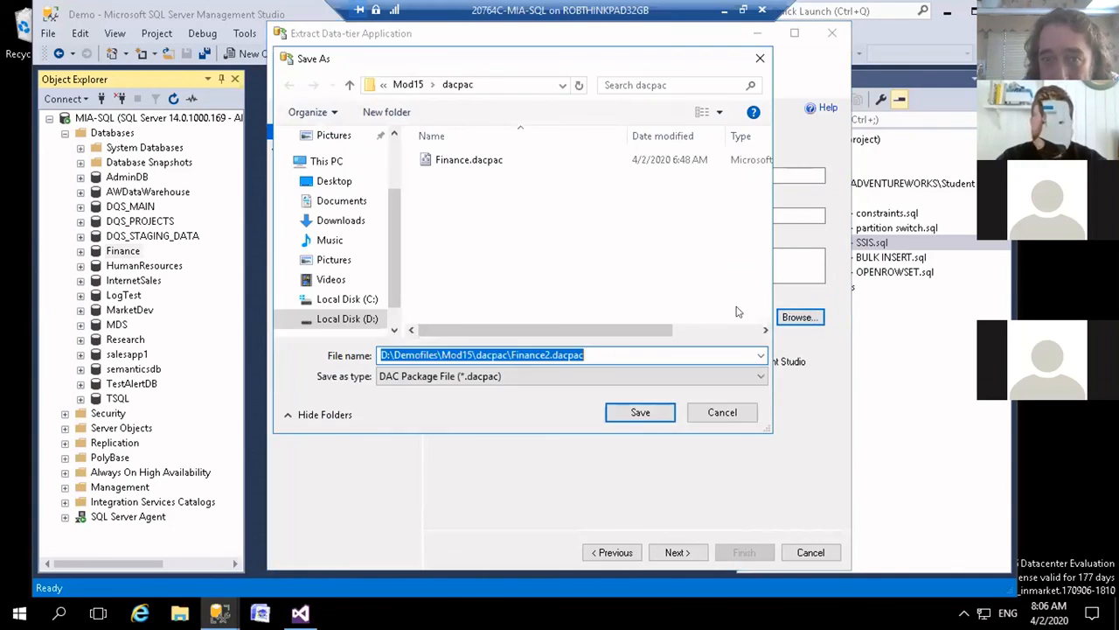
{"action": "left_click", "coordinate": [456, 163]}
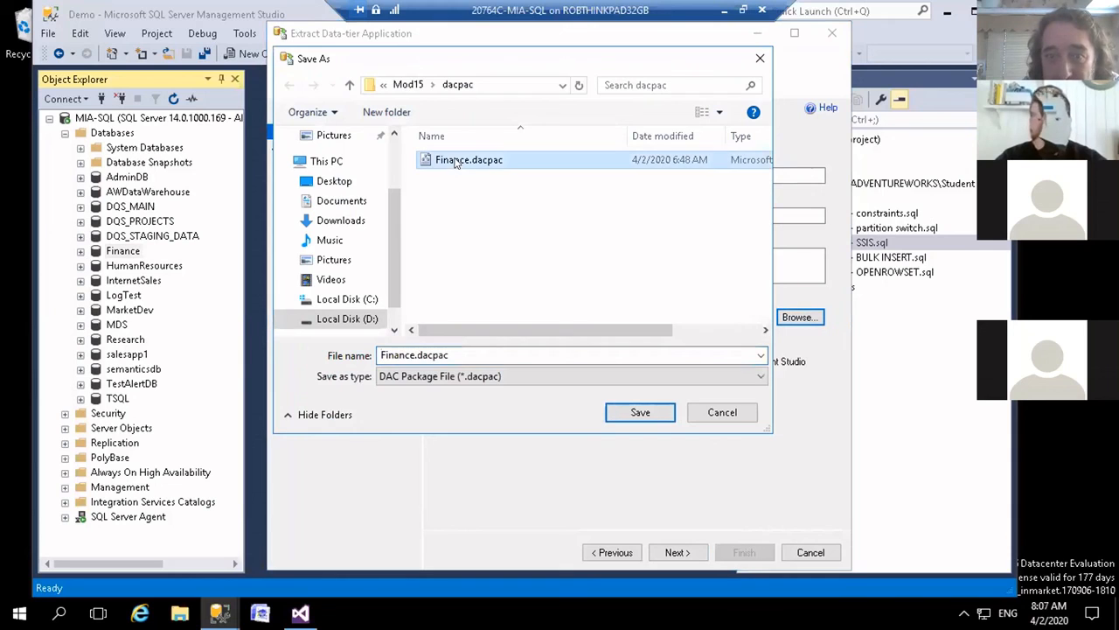
{"action": "left_click", "coordinate": [639, 415]}
{"action": "left_click", "coordinate": [440, 340]}
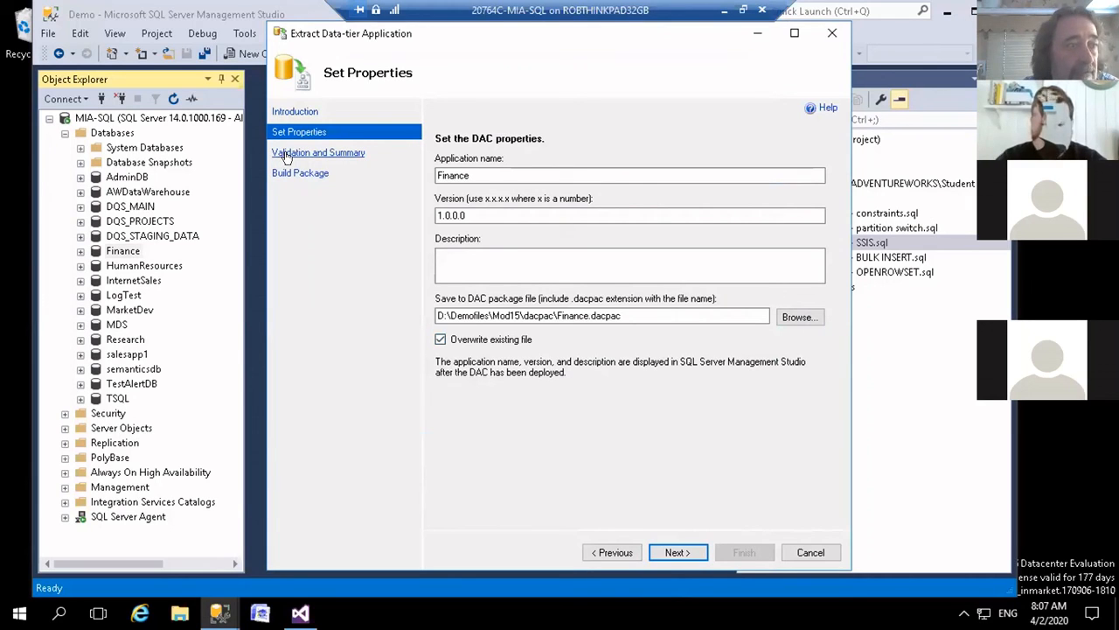
Step: Accept the extraction summary, build the Finance DAC package and close the wizard
{"action": "left_click", "coordinate": [666, 552]}
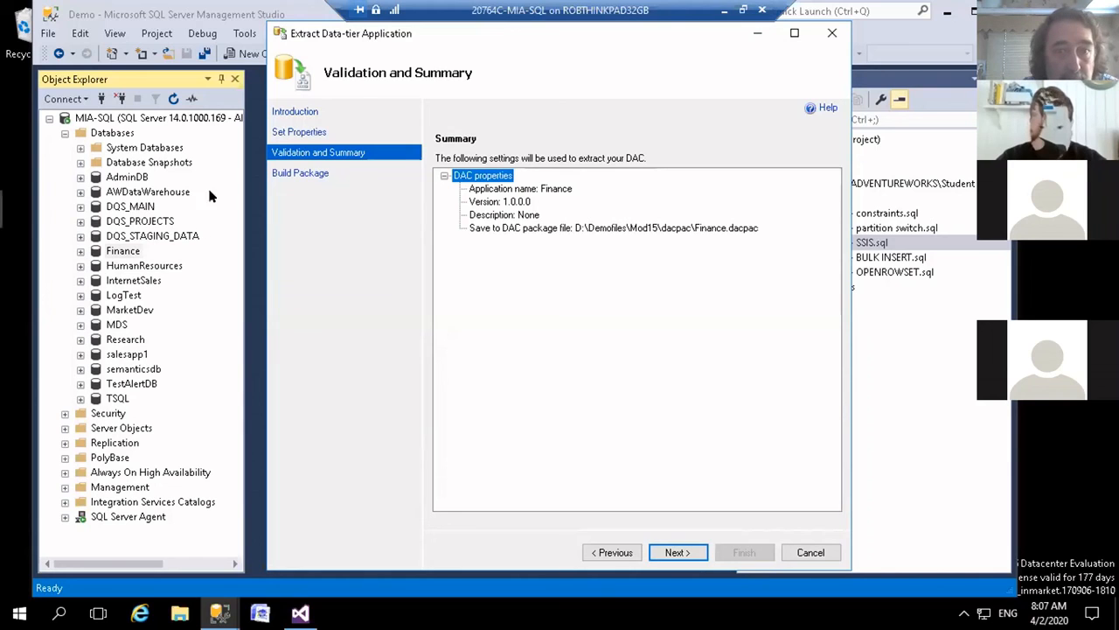
{"action": "left_click", "coordinate": [295, 173]}
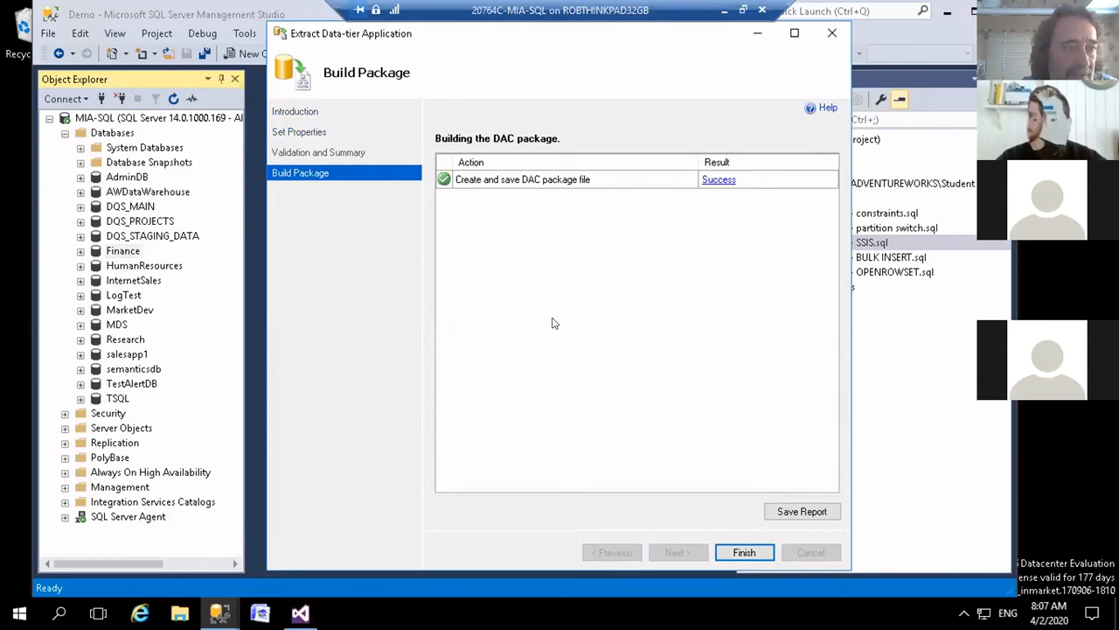
{"action": "left_click", "coordinate": [745, 553]}
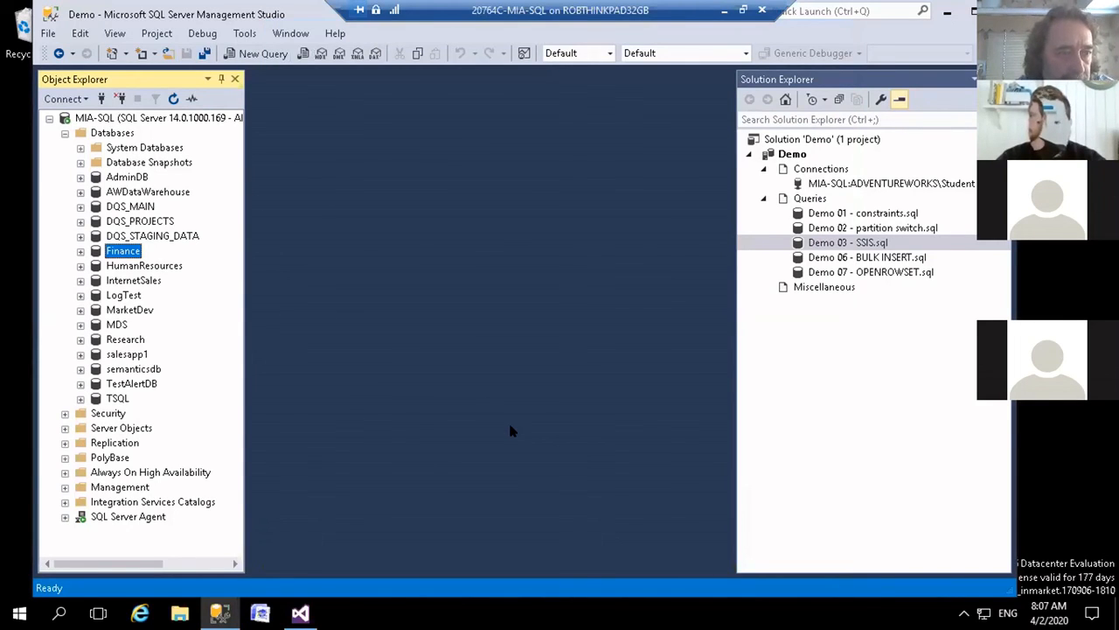
Step: Switch to File Explorer and locate Finance.dacpac in D:\Demofiles\Mod15\dacpac
{"action": "left_click", "coordinate": [181, 614]}
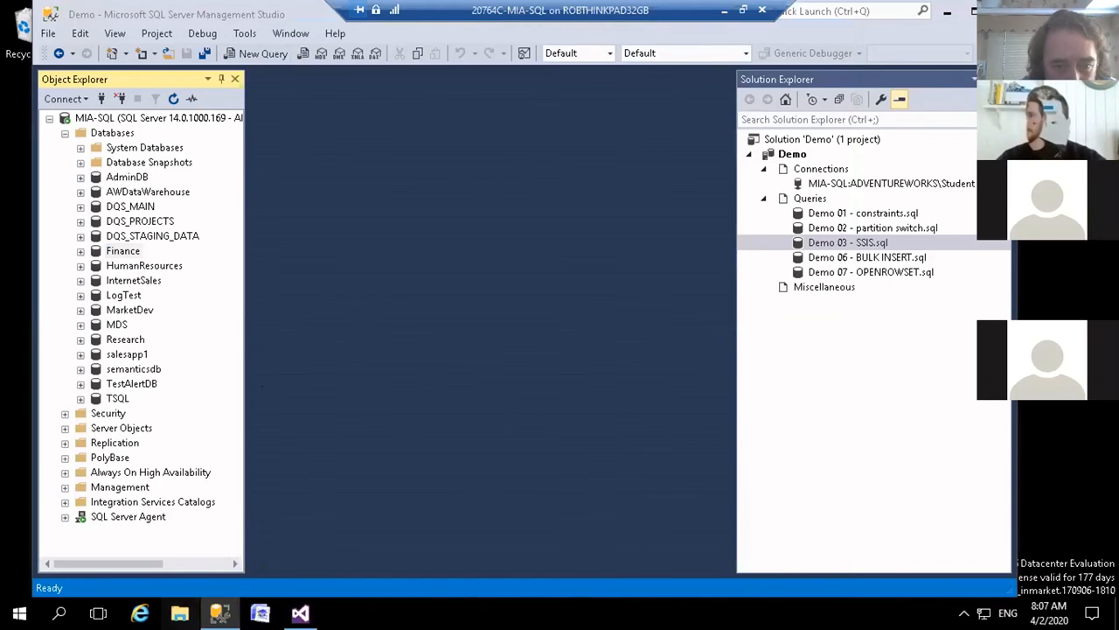
{"action": "scroll", "coordinate": [262, 455], "scroll_direction": "down", "scroll_amount": 1}
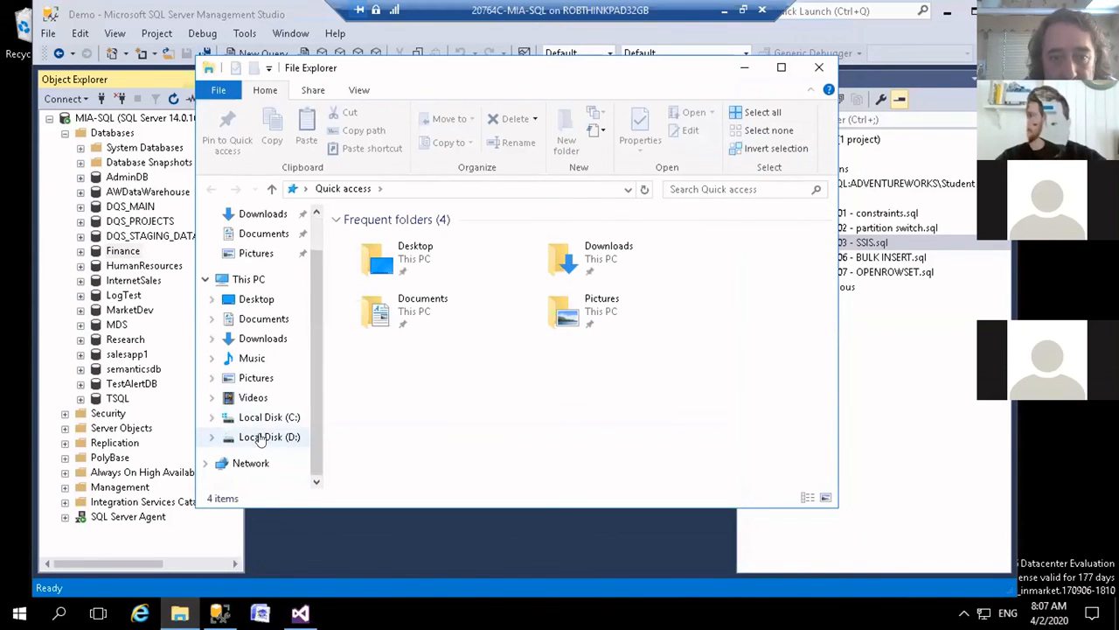
{"action": "left_click", "coordinate": [268, 437]}
{"action": "double_click", "coordinate": [376, 256]}
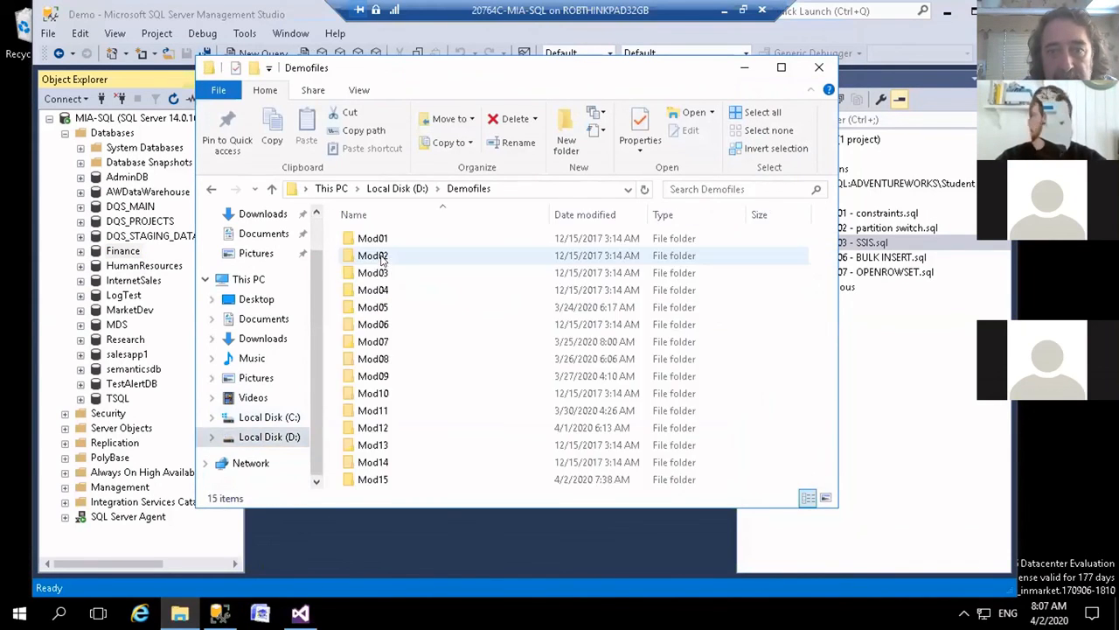
{"action": "double_click", "coordinate": [376, 480]}
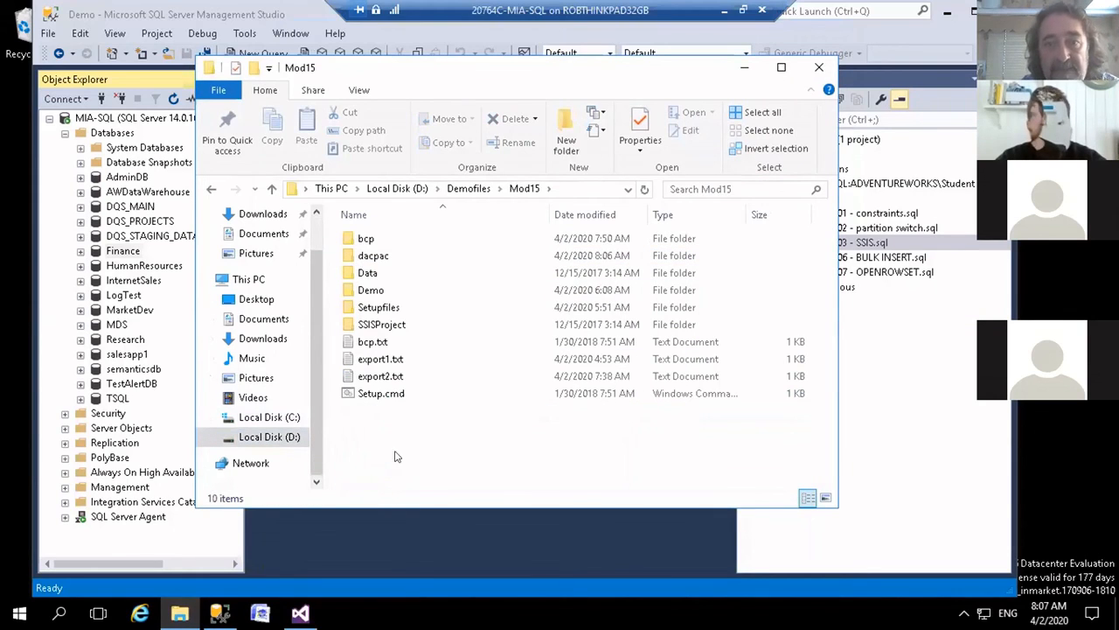
{"action": "double_click", "coordinate": [378, 255]}
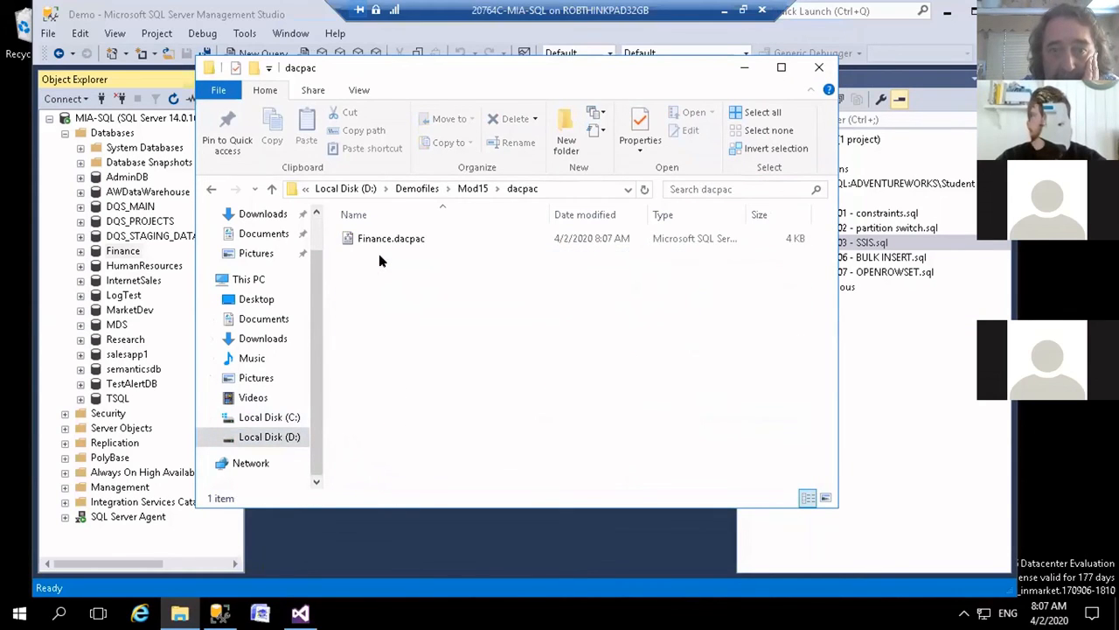
{"action": "left_click", "coordinate": [385, 241]}
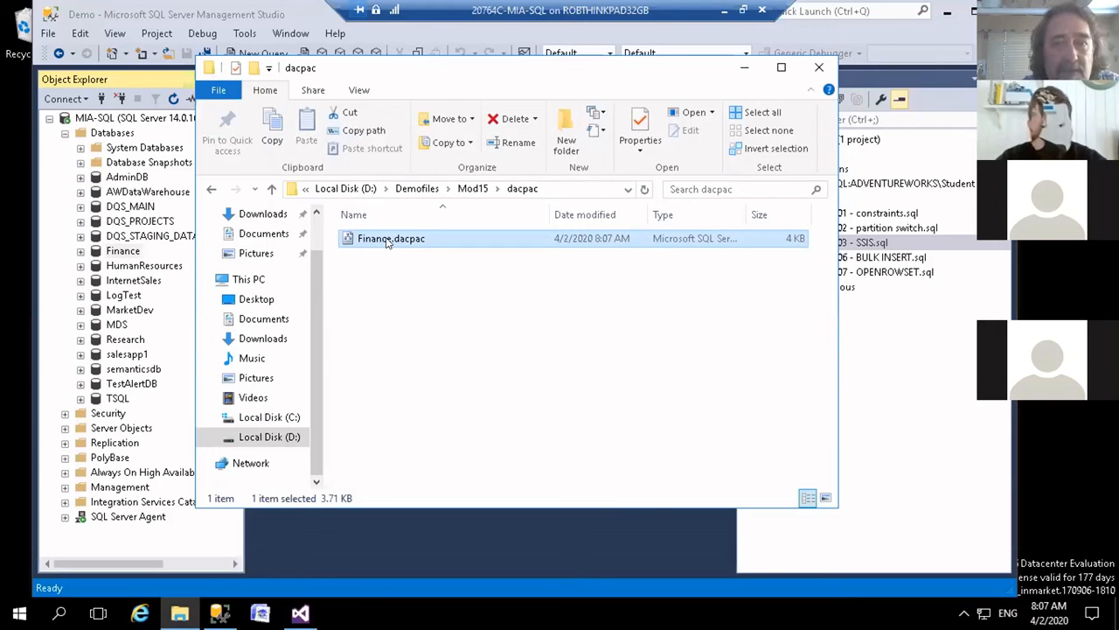
Step: Check which programs can open Finance.dacpac, dismiss the choice without opening it and minimize File Explorer
{"action": "right_click", "coordinate": [392, 241]}
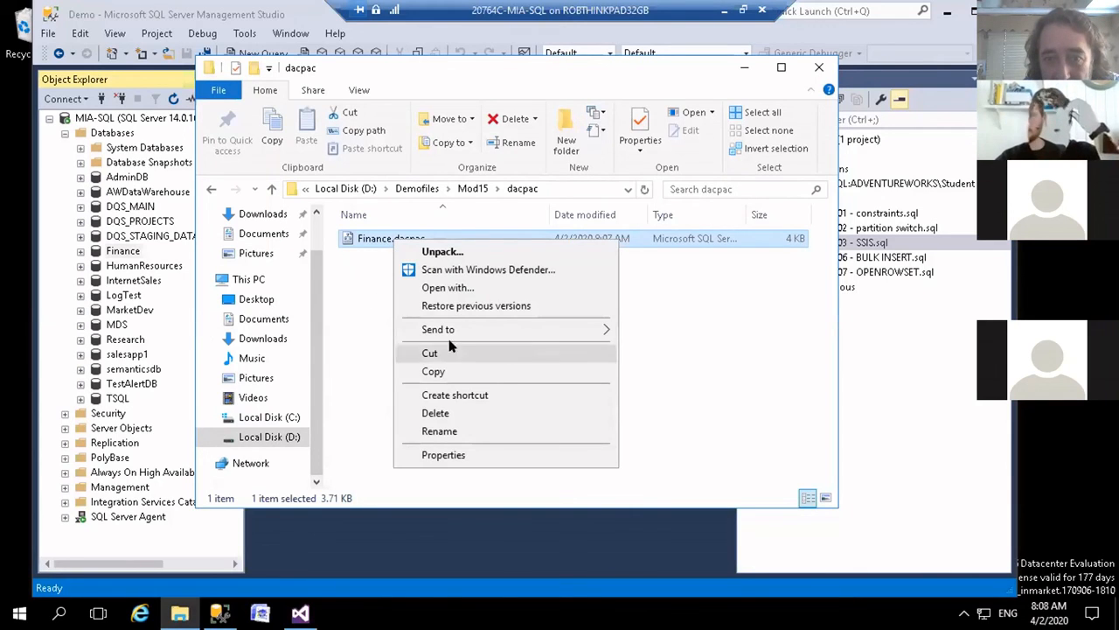
{"action": "left_click", "coordinate": [448, 288]}
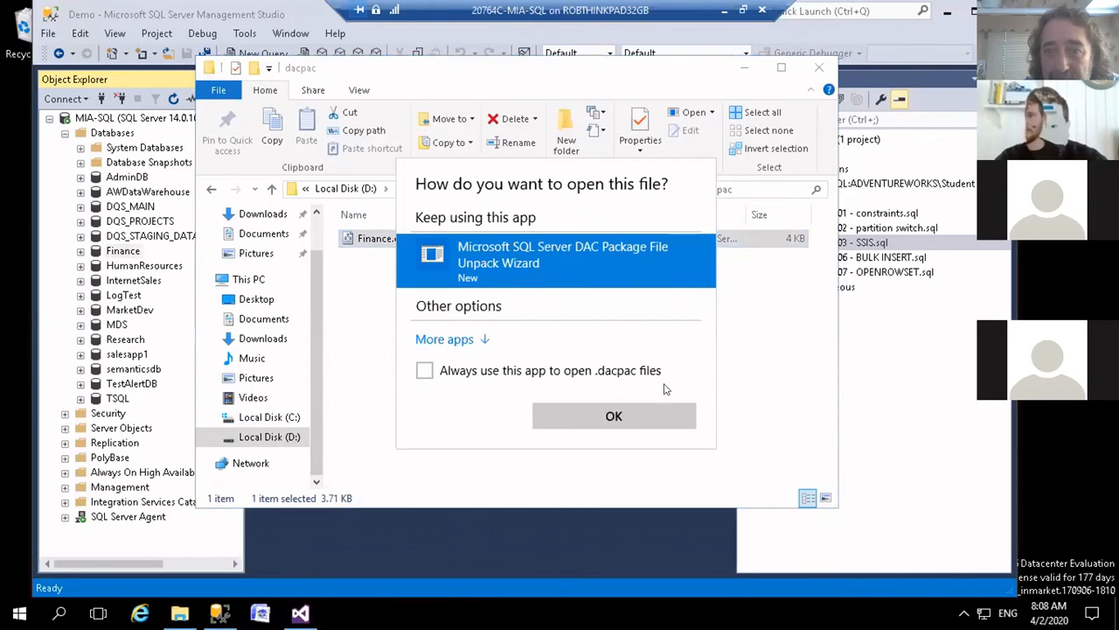
{"action": "left_click", "coordinate": [464, 468]}
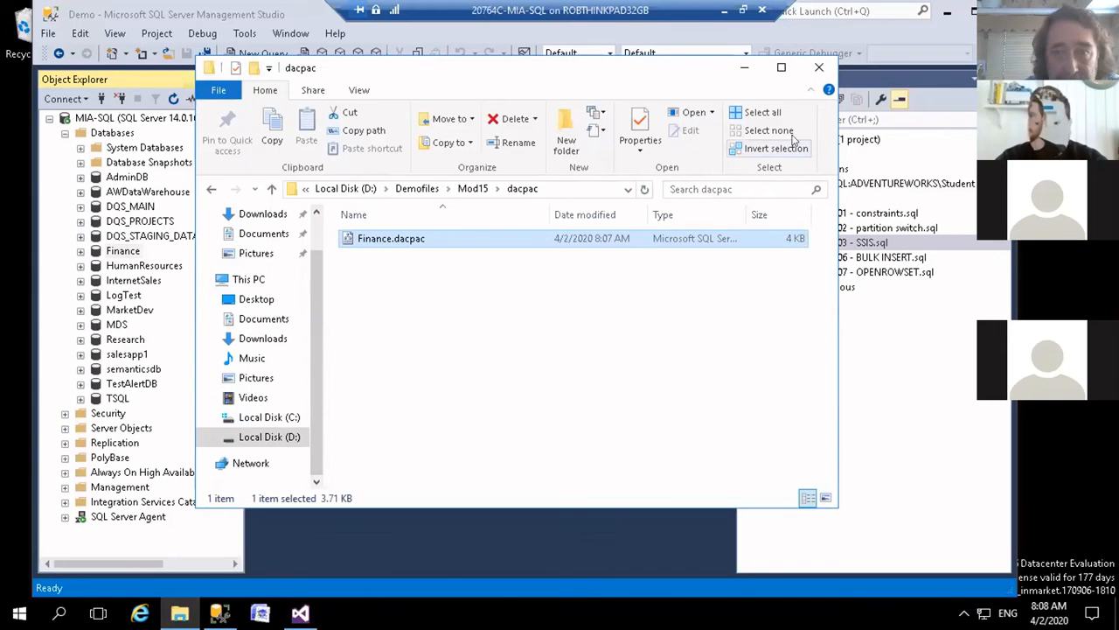
{"action": "left_click", "coordinate": [744, 68]}
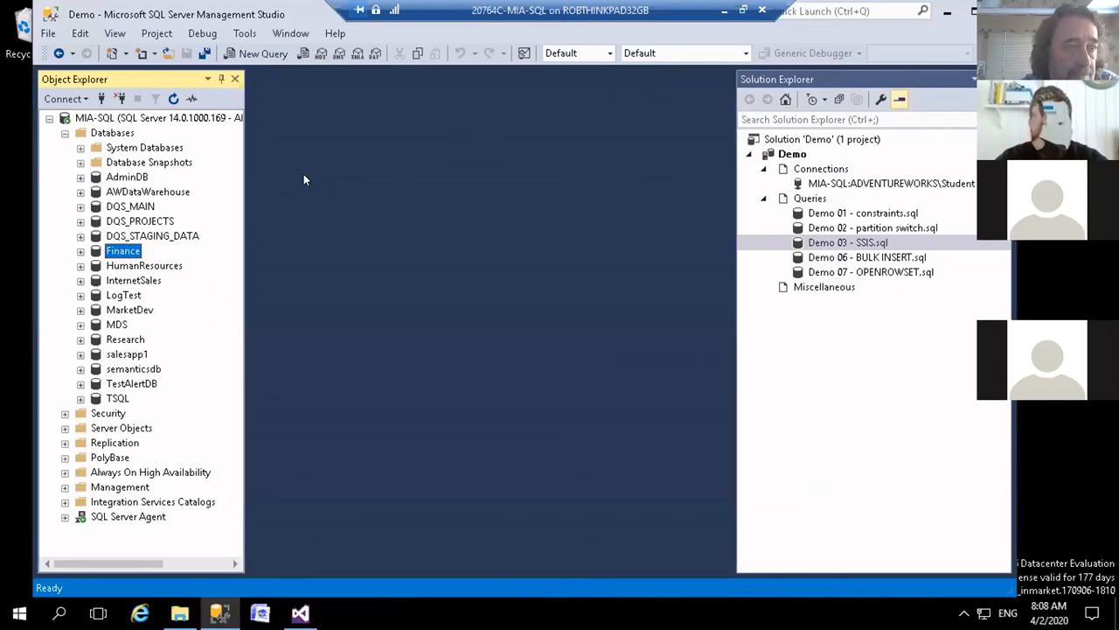
Step: Start deploying a data-tier application to the MIA-SQL server and choose D:\Demofiles\Mod15\dacpac\Finance.dacpac as its package
{"action": "right_click", "coordinate": [110, 134]}
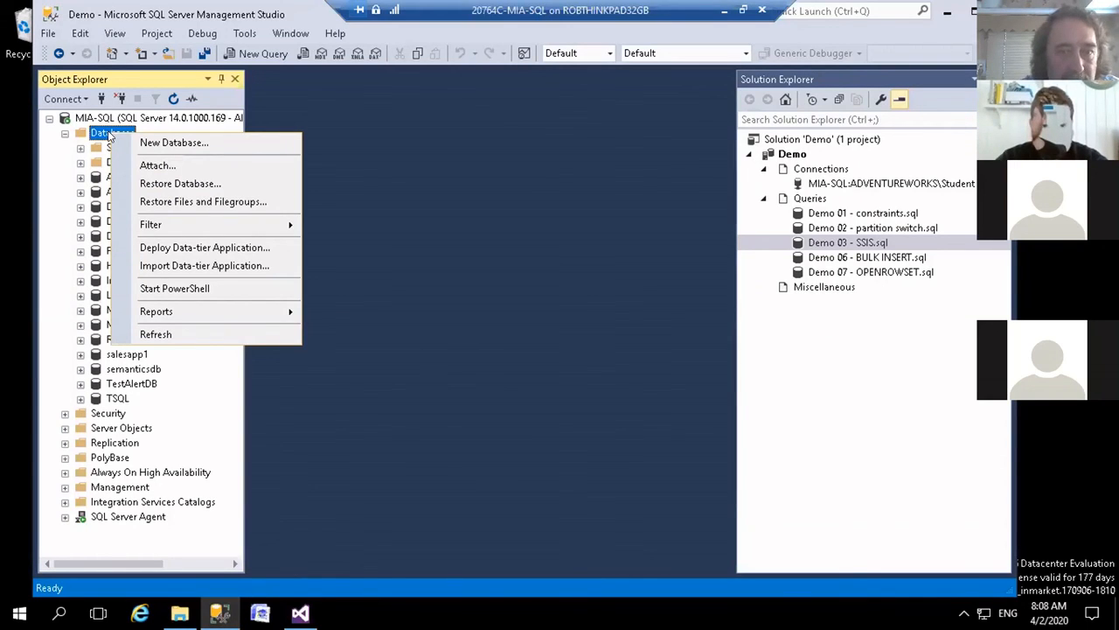
{"action": "left_click", "coordinate": [187, 249]}
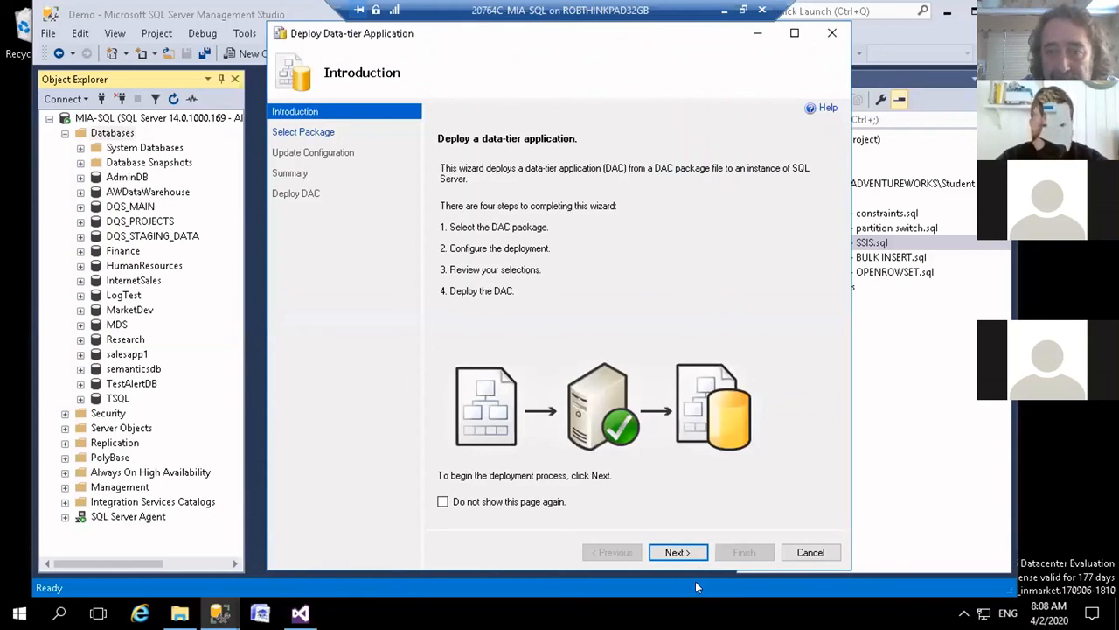
{"action": "left_click", "coordinate": [688, 551]}
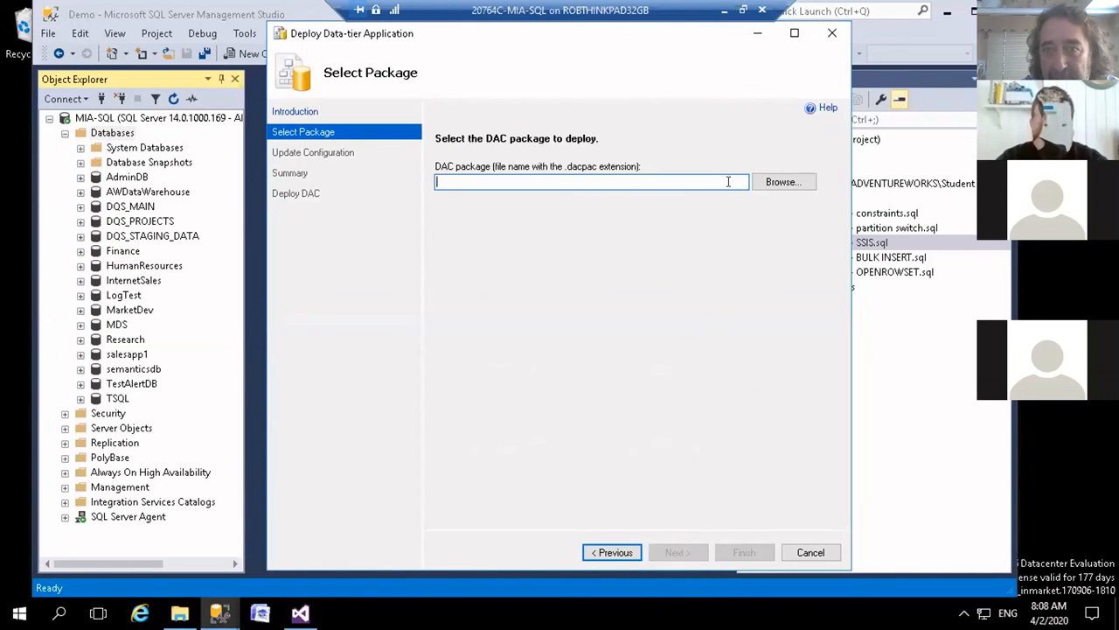
{"action": "left_click", "coordinate": [781, 182]}
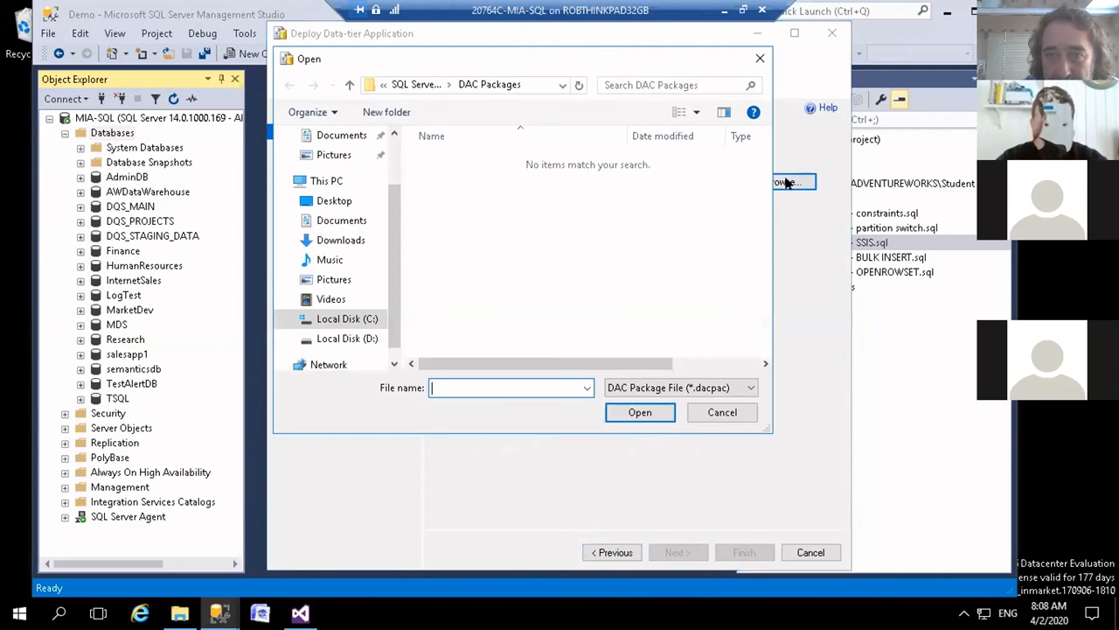
{"action": "left_click", "coordinate": [341, 339]}
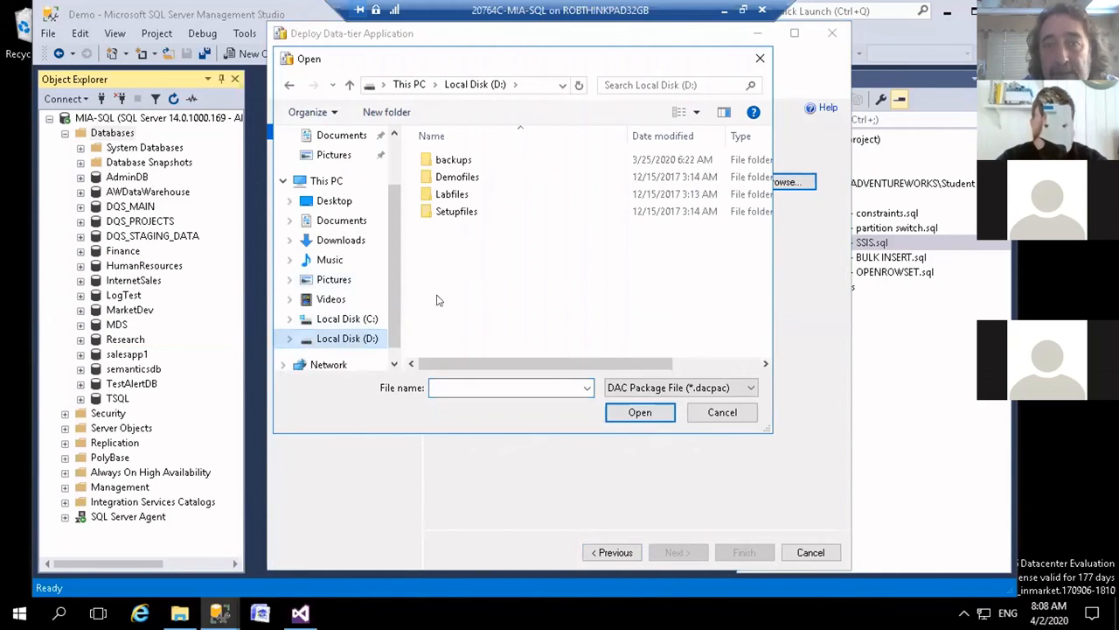
{"action": "double_click", "coordinate": [477, 178]}
{"action": "scroll", "coordinate": [487, 279], "scroll_direction": "down", "scroll_amount": 1}
{"action": "double_click", "coordinate": [459, 347]}
{"action": "left_click", "coordinate": [464, 177]}
{"action": "double_click", "coordinate": [464, 178]}
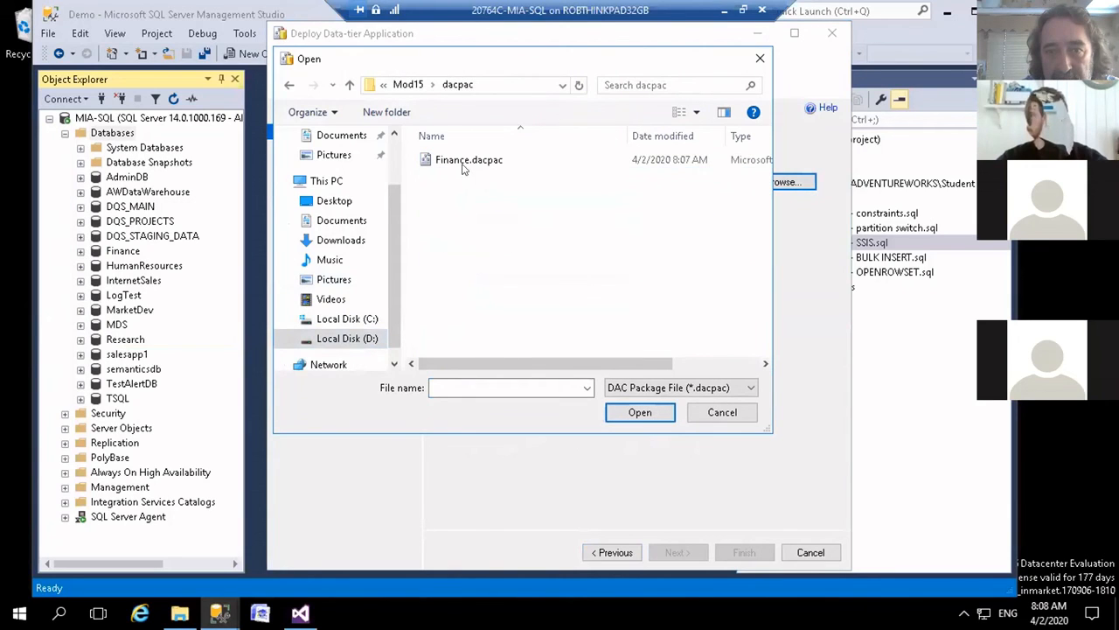
{"action": "left_click", "coordinate": [466, 160]}
{"action": "left_click", "coordinate": [631, 413]}
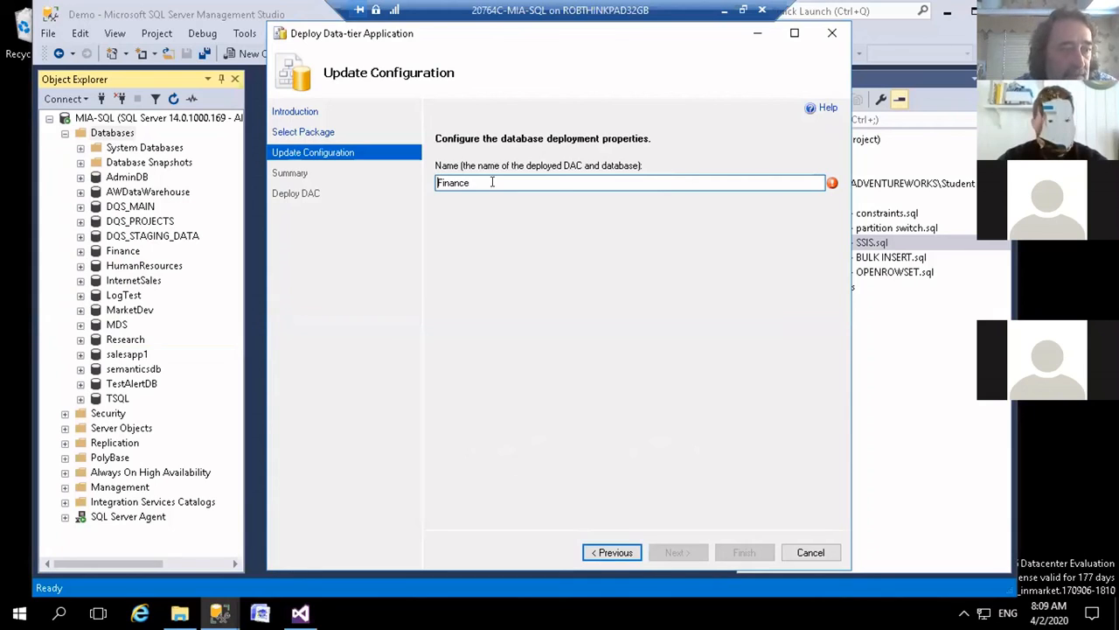
Step: Name the deployed database FinanceDAC, run the deployment and close the wizard
{"action": "left_click", "coordinate": [492, 182]}
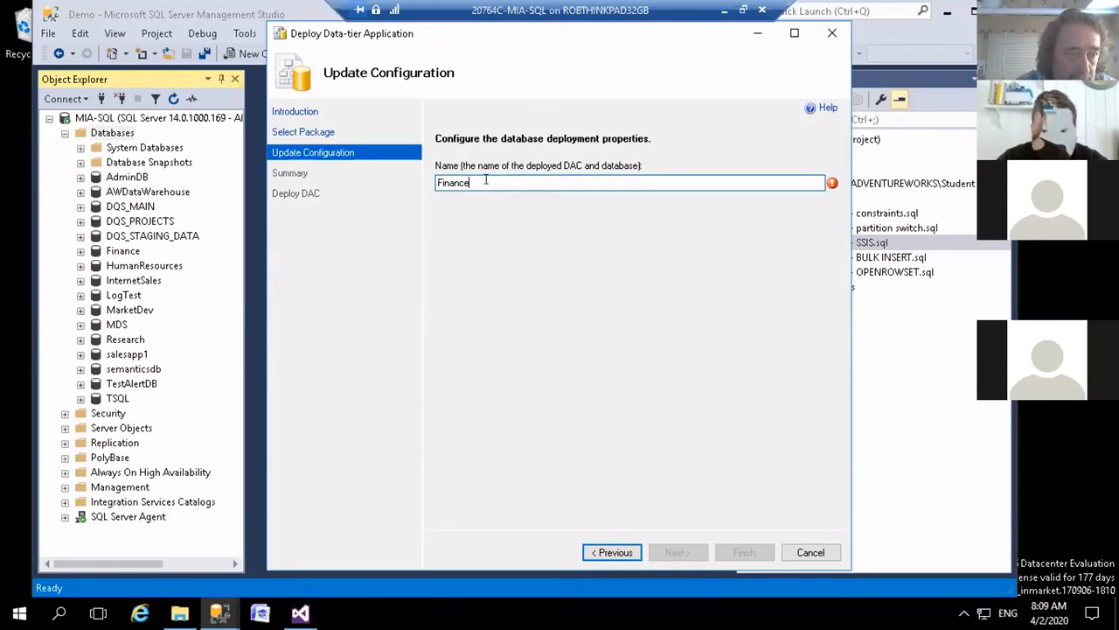
{"action": "type", "text": "DAC"}
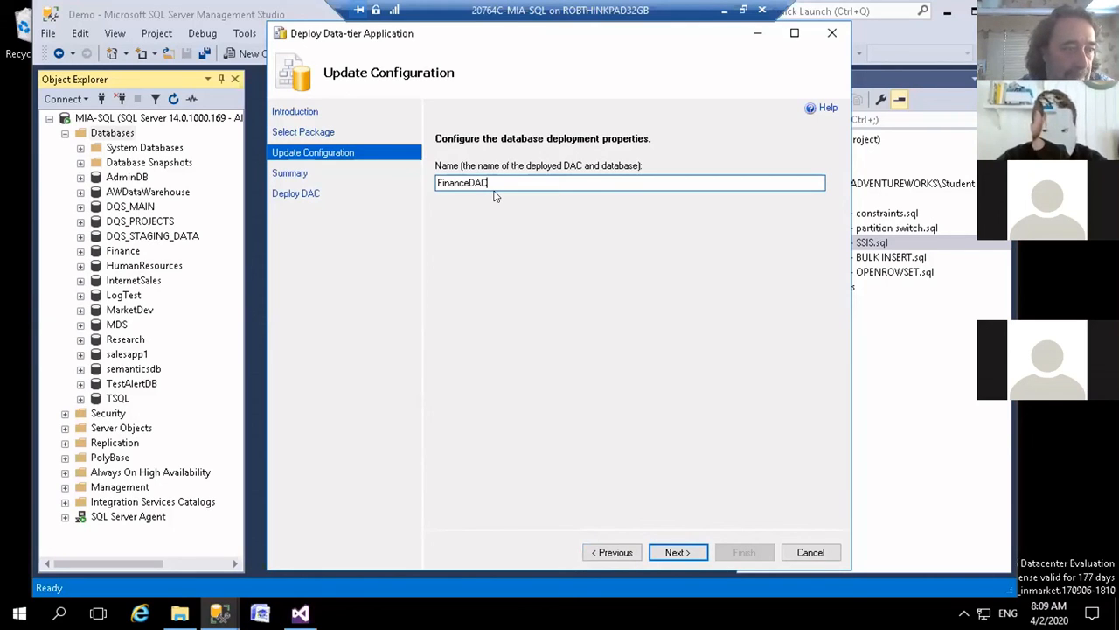
{"action": "left_click", "coordinate": [681, 554]}
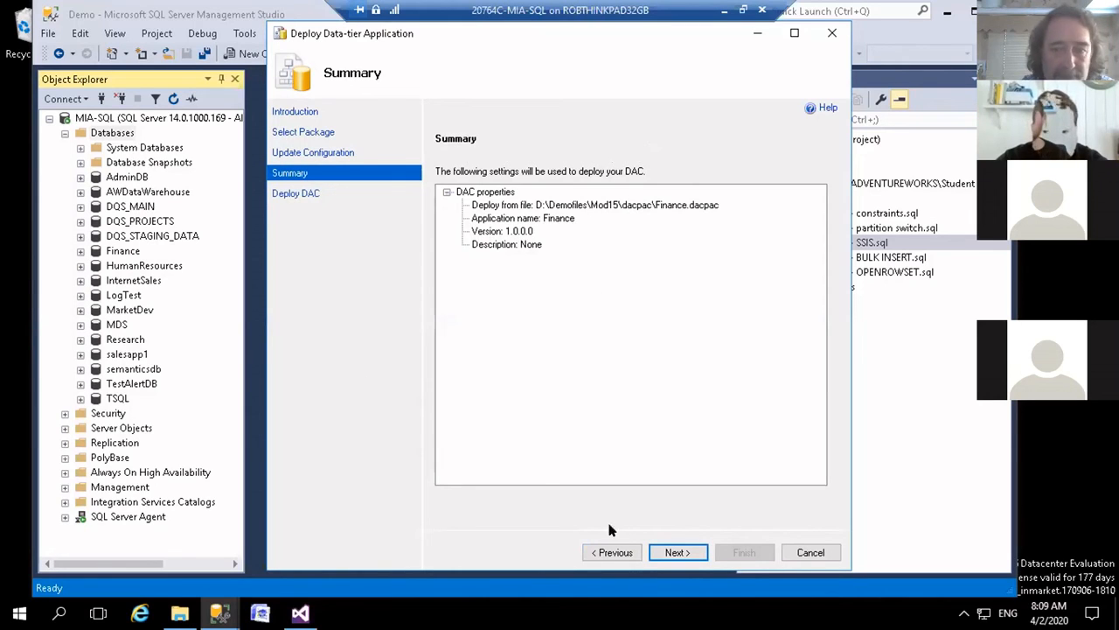
{"action": "left_click", "coordinate": [687, 554]}
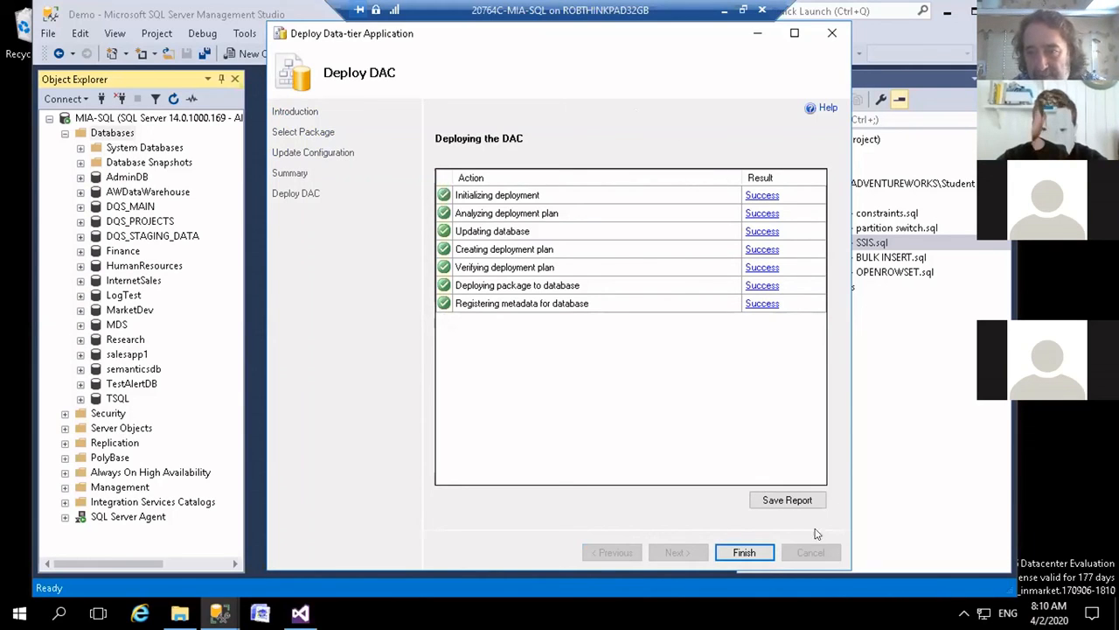
{"action": "left_click", "coordinate": [743, 551]}
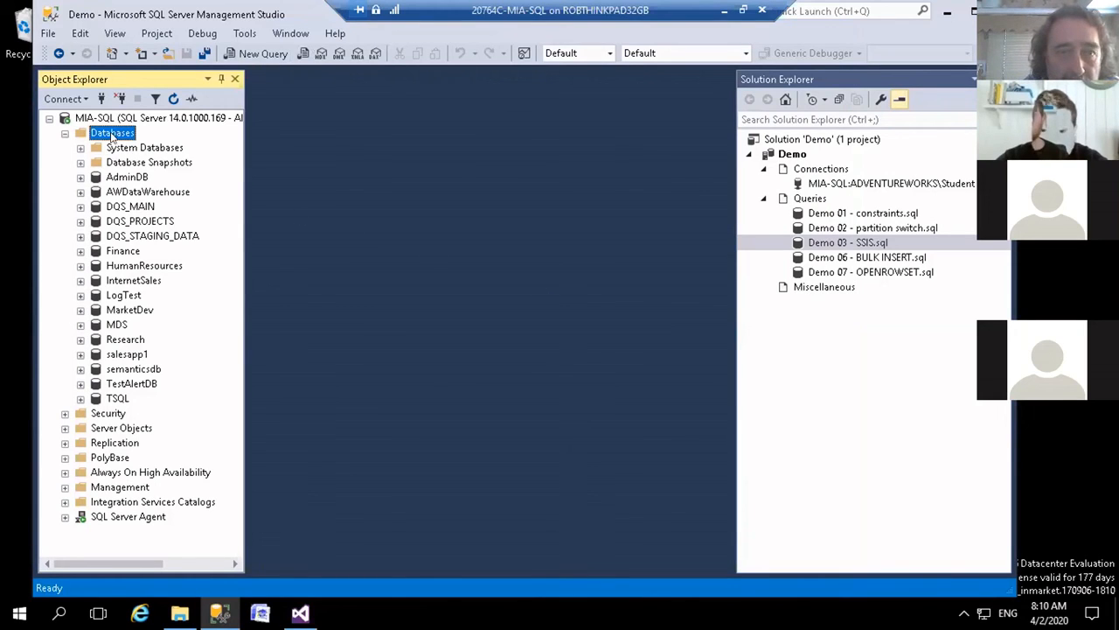
Step: Refresh the database list and query the top 1000 rows of the dbo.Currency table in FinanceDAC
{"action": "left_click", "coordinate": [173, 98]}
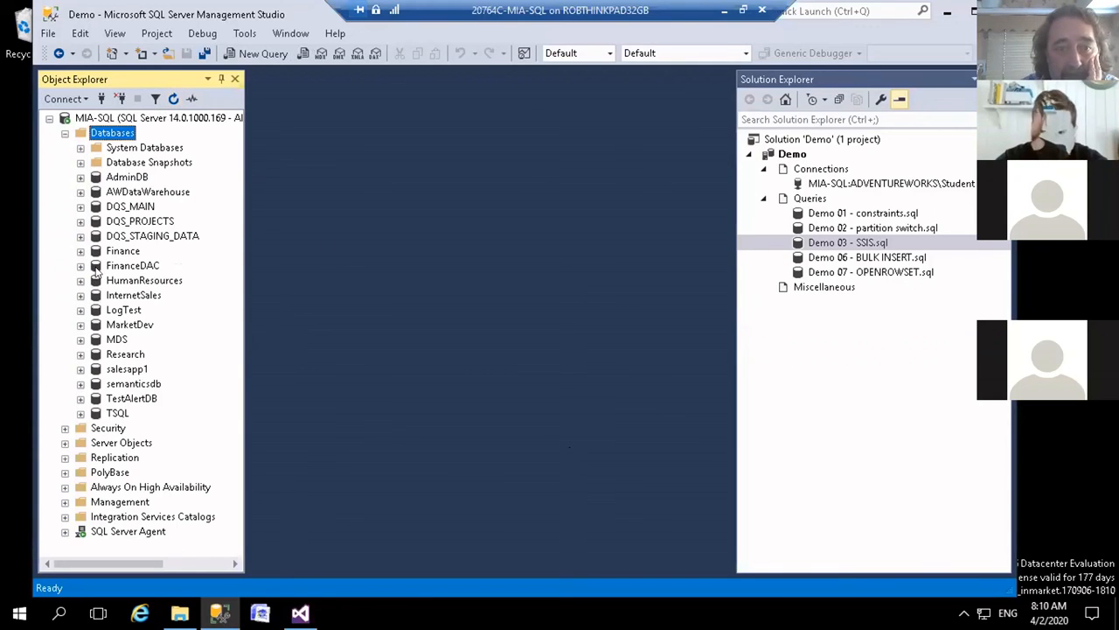
{"action": "left_click", "coordinate": [82, 267]}
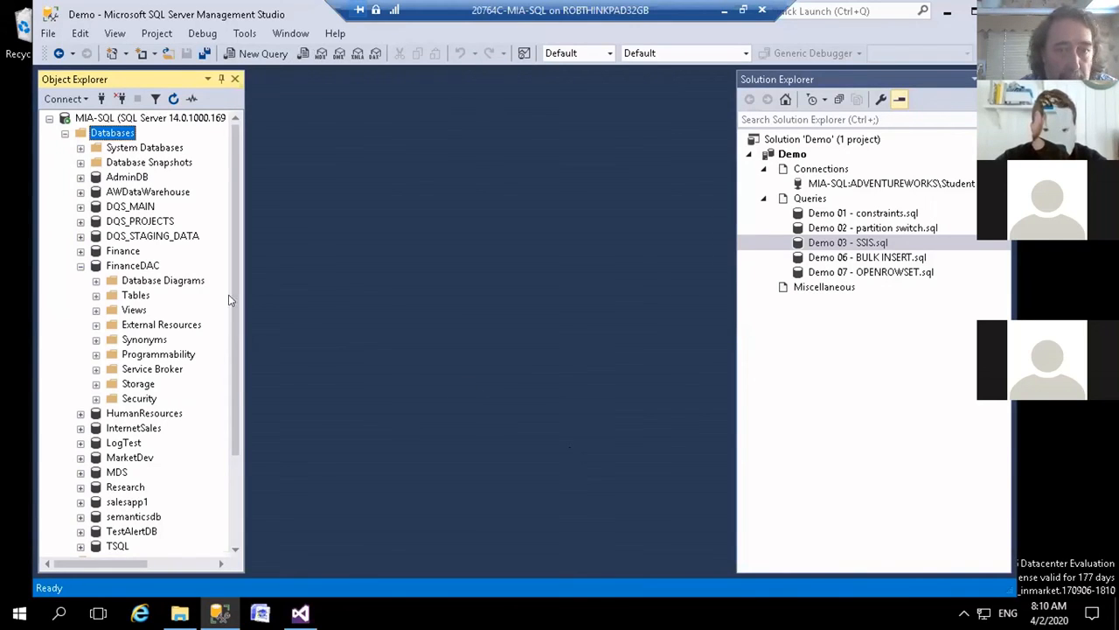
{"action": "left_click", "coordinate": [97, 295]}
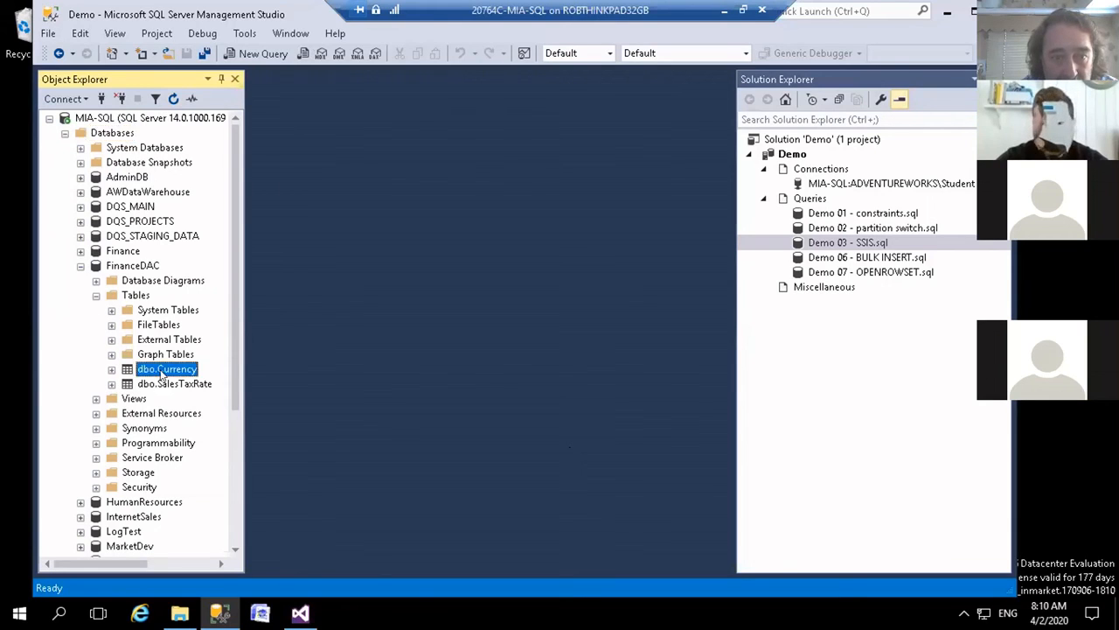
{"action": "right_click", "coordinate": [160, 371]}
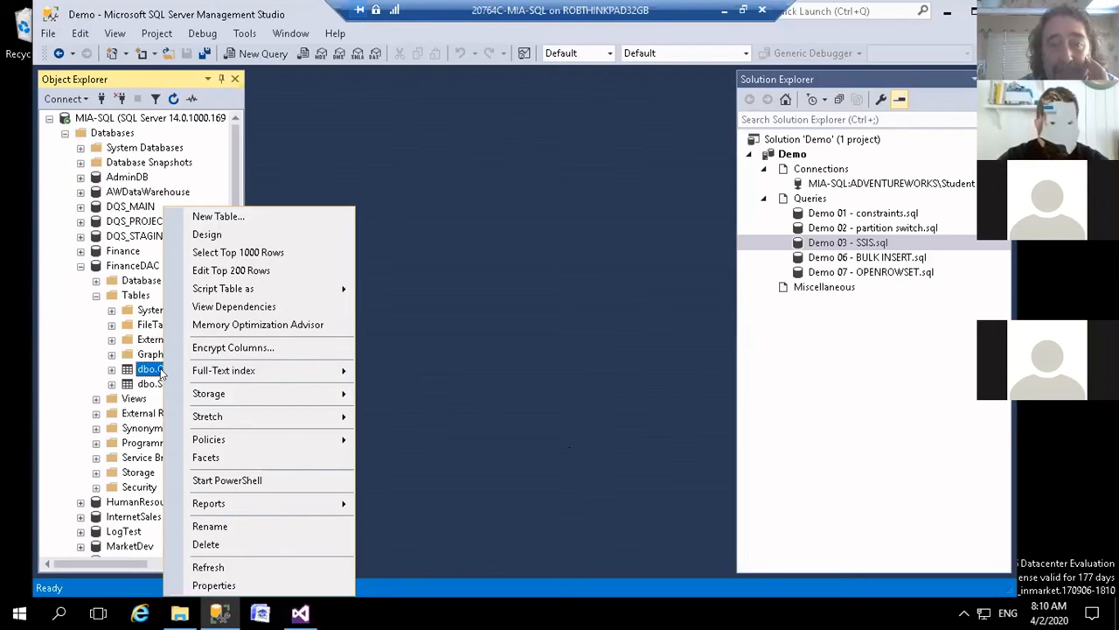
{"action": "left_click", "coordinate": [240, 253]}
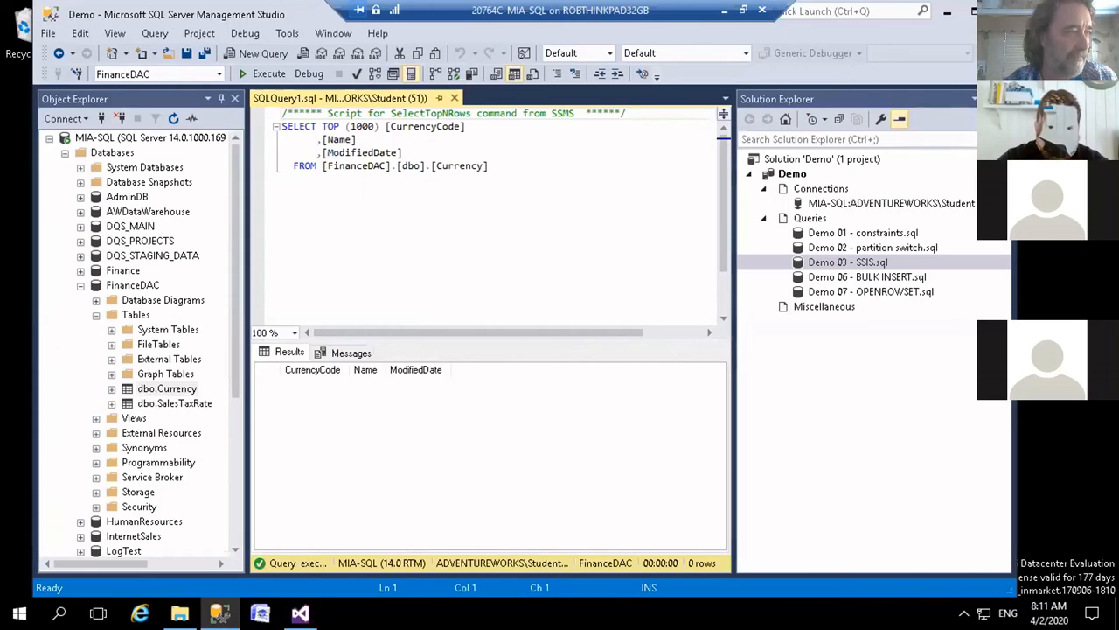
Step: Switch to PowerPoint and advance to the "Lab: Importing and Exporting Data" slide
{"action": "left_click", "coordinate": [893, 446]}
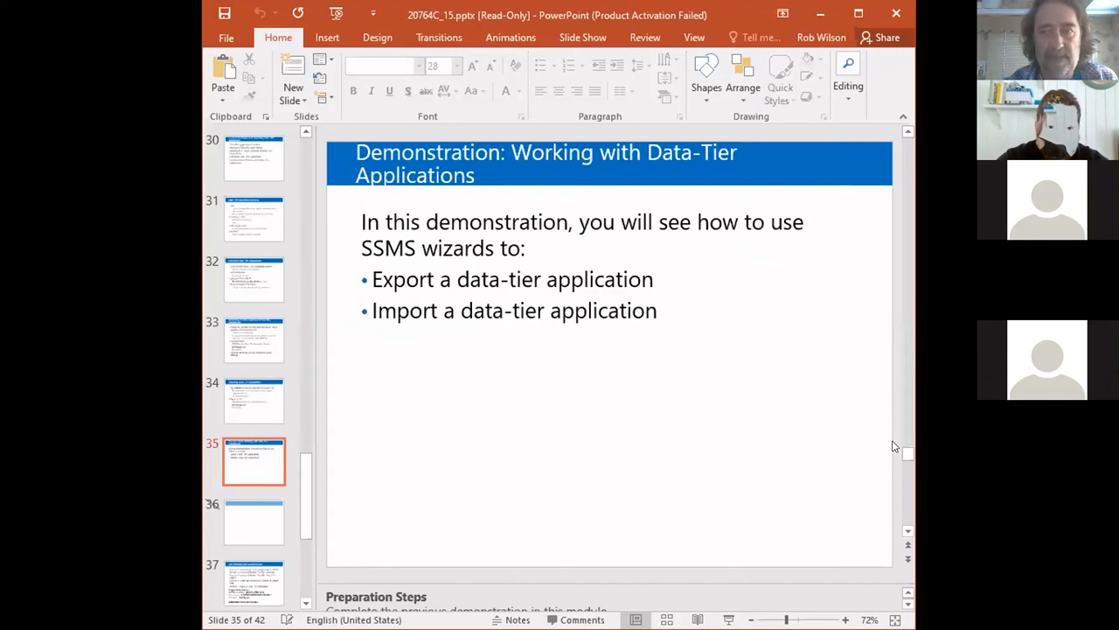
{"action": "left_click", "coordinate": [908, 559]}
{"action": "left_click", "coordinate": [908, 558]}
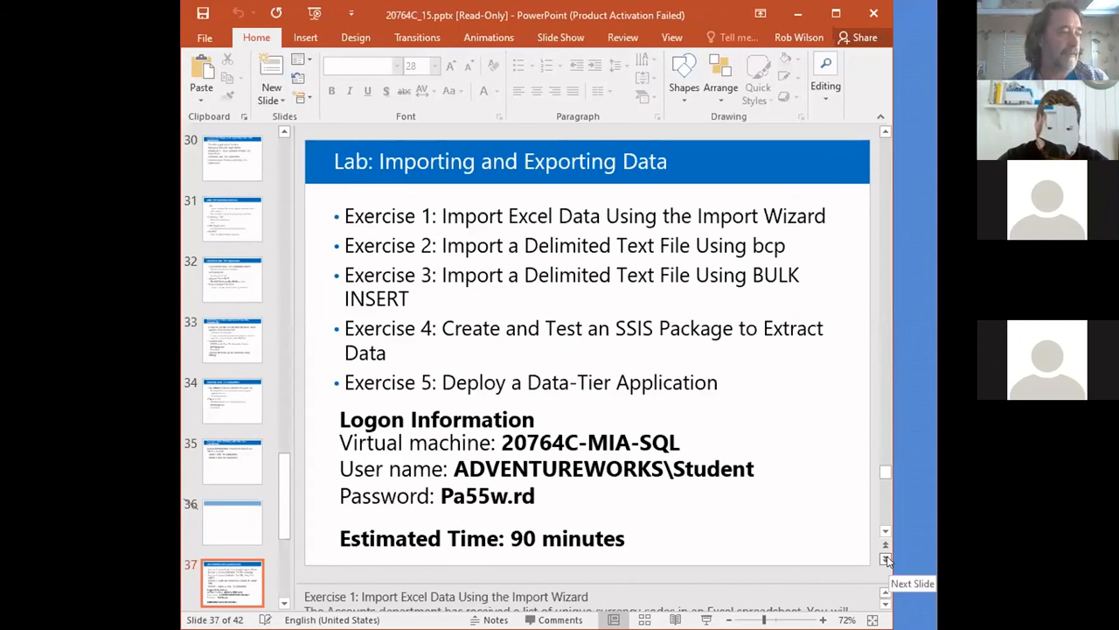